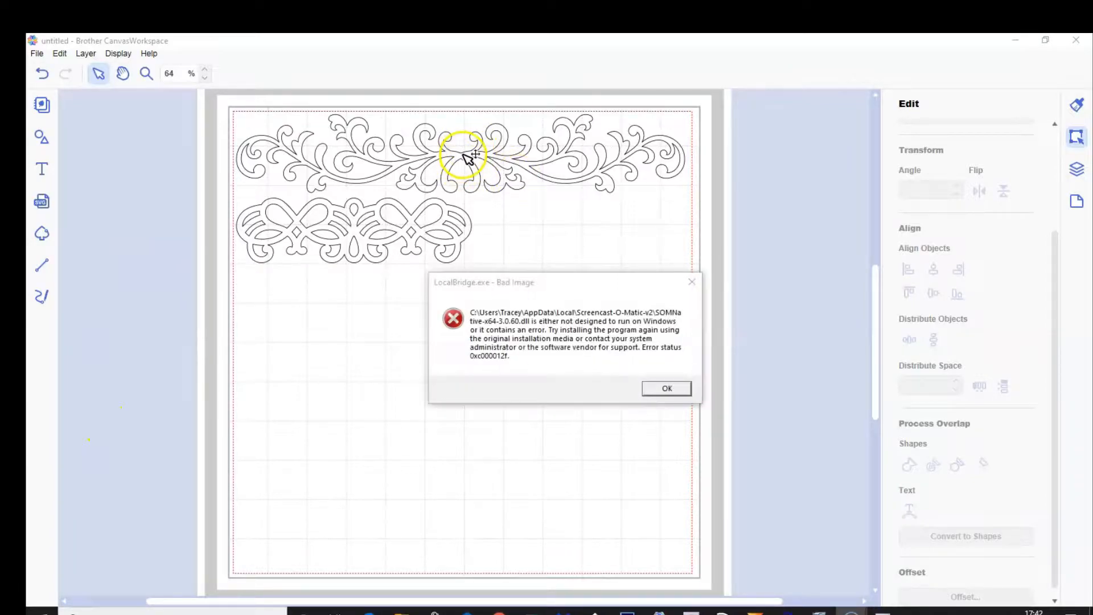
# Dismiss the Bad Image error message and move the long scroll ornament down to the lower part of the mat
pyautogui.click(657, 389)
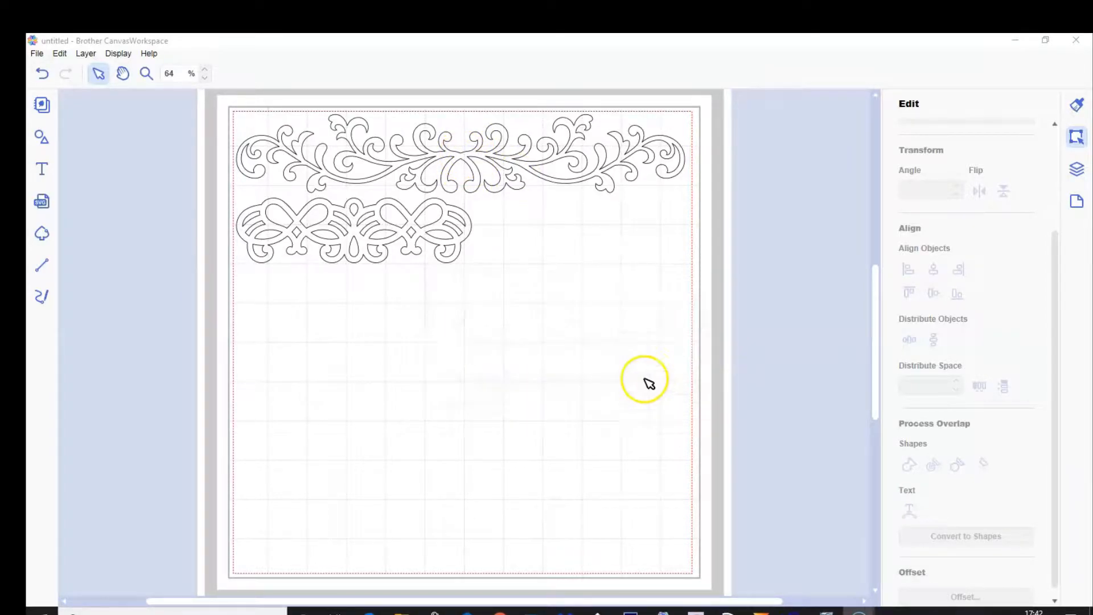
pyautogui.click(458, 171)
pyautogui.moveTo(459, 173); pyautogui.dragTo(462, 414)
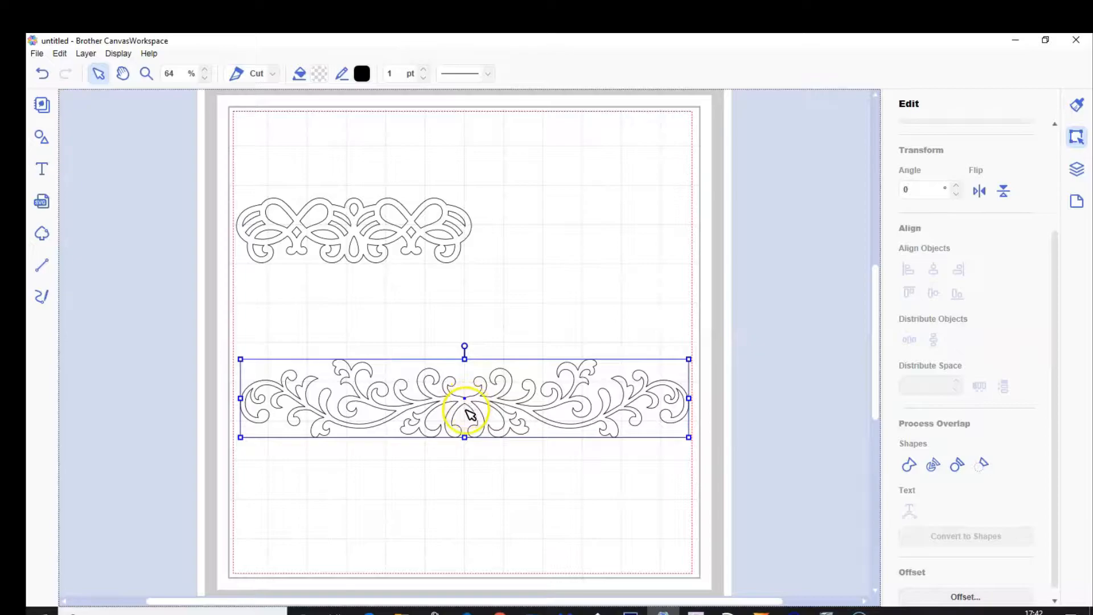
# Insert a plain rectangle, narrow it to a thin vertical strip, and place it over the centre of the long scroll ornament
pyautogui.click(41, 136)
pyautogui.scroll(5, 165, 385)
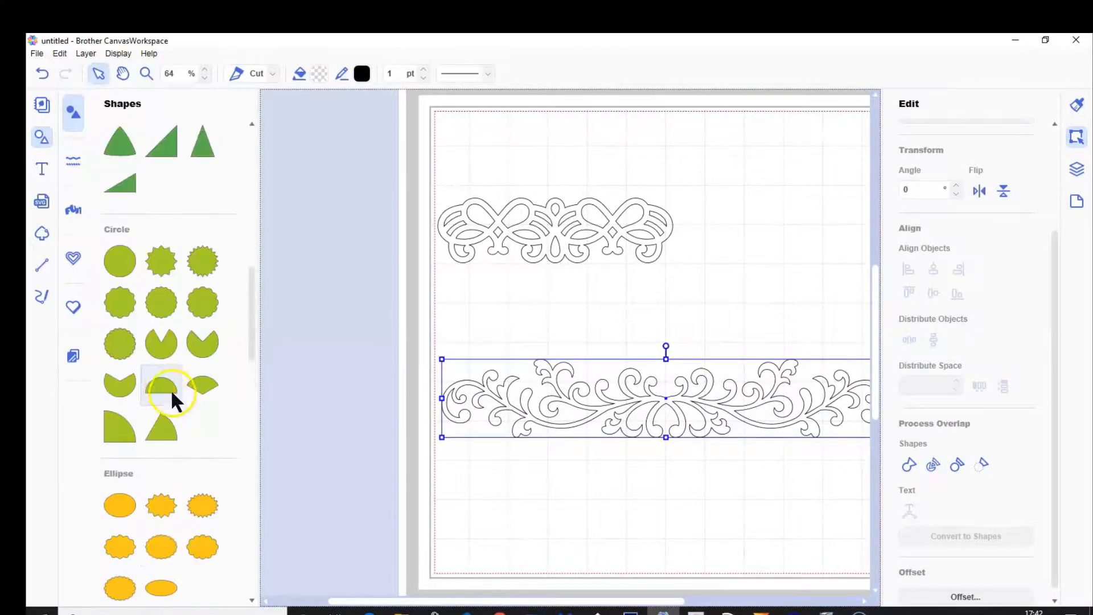
pyautogui.scroll(7, 171, 396)
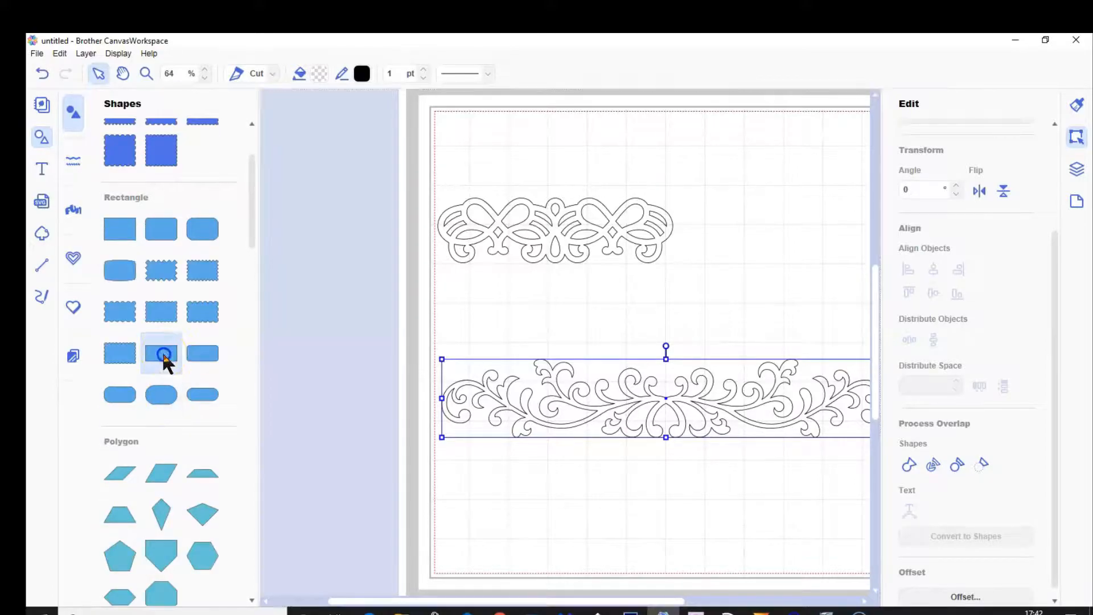
pyautogui.click(162, 353)
pyautogui.click(42, 138)
pyautogui.moveTo(362, 159); pyautogui.dragTo(471, 383)
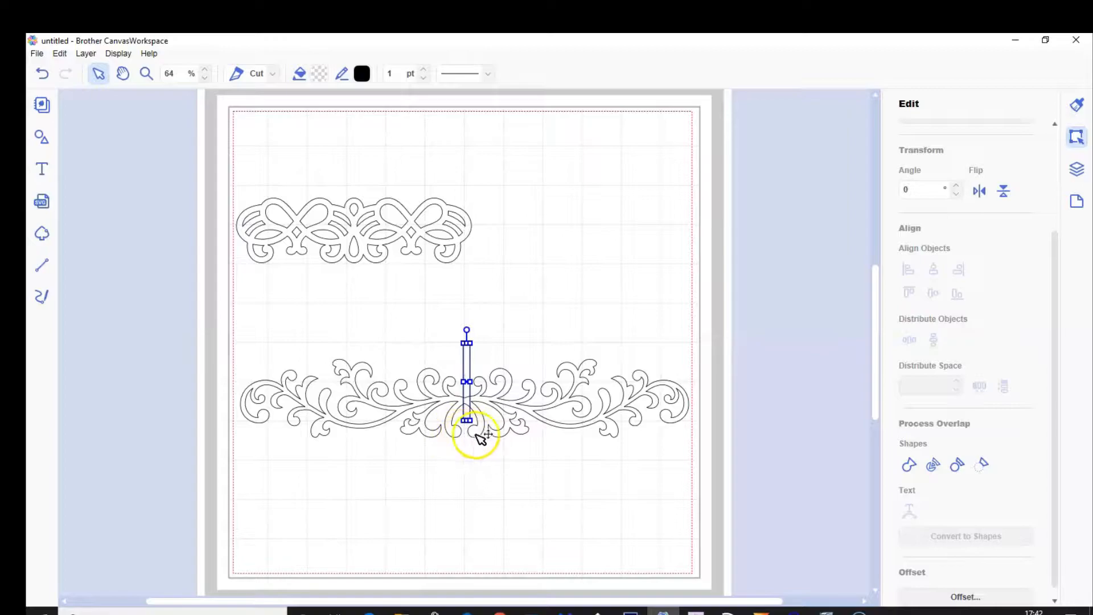
# Align the thin strip and the long scroll ornament to a common horizontal centre
pyautogui.moveTo(418, 342); pyautogui.dragTo(540, 452)
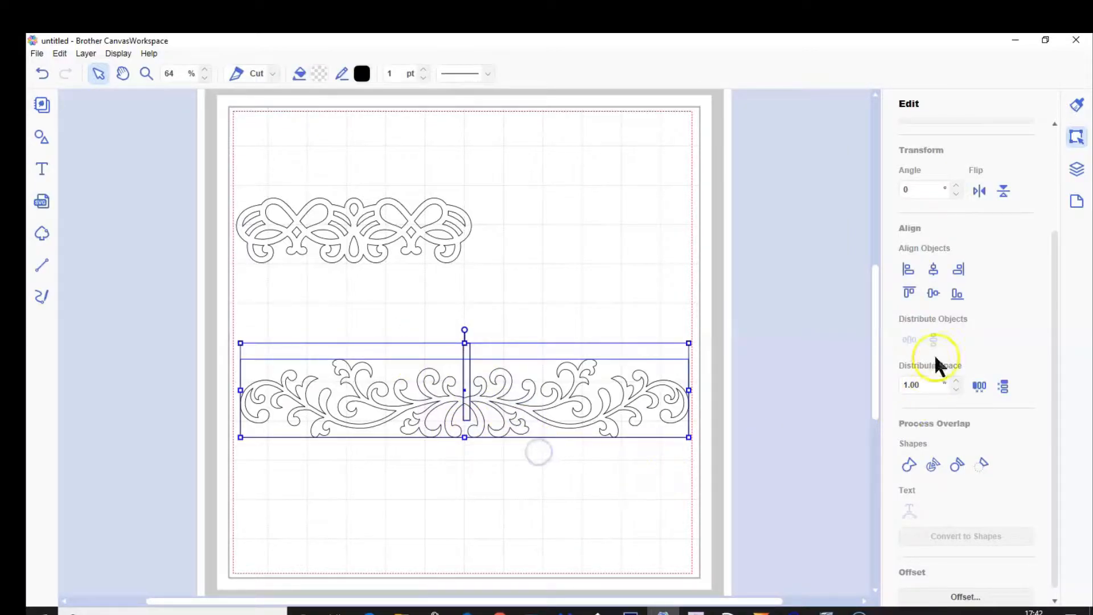
pyautogui.click(933, 270)
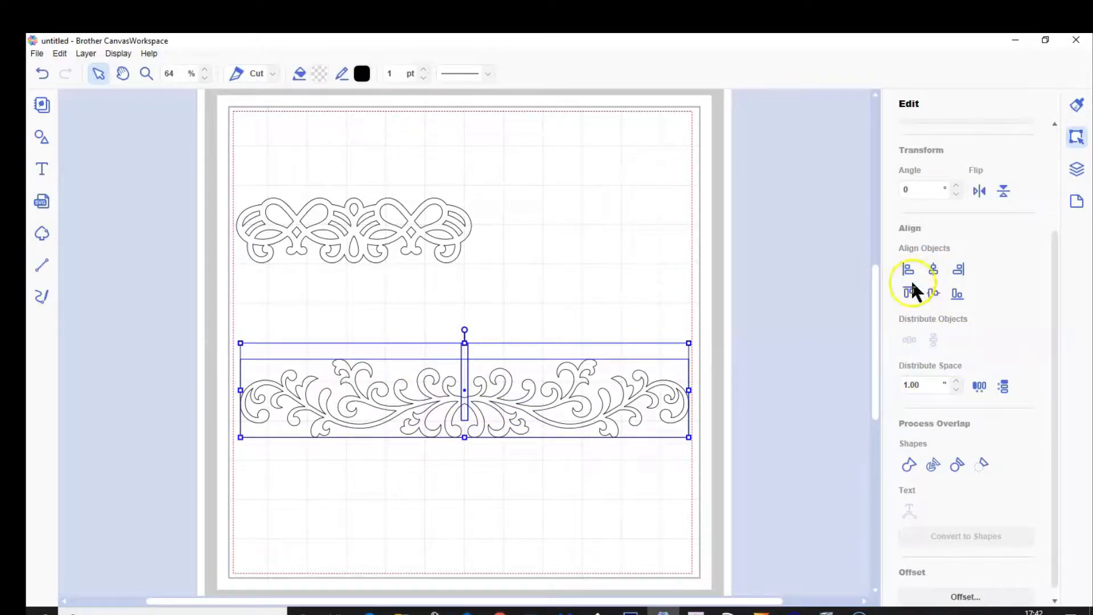
pyautogui.click(472, 509)
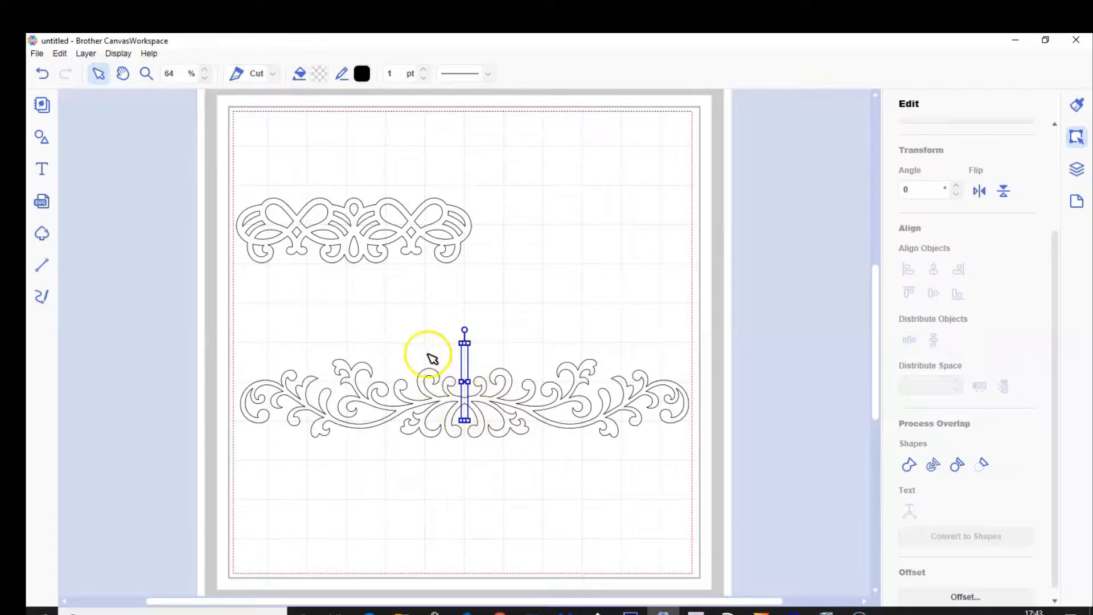
# Cut the strip out of the middle of the scroll ornament and divide the ornament into two separate halves
pyautogui.moveTo(413, 337); pyautogui.dragTo(521, 447)
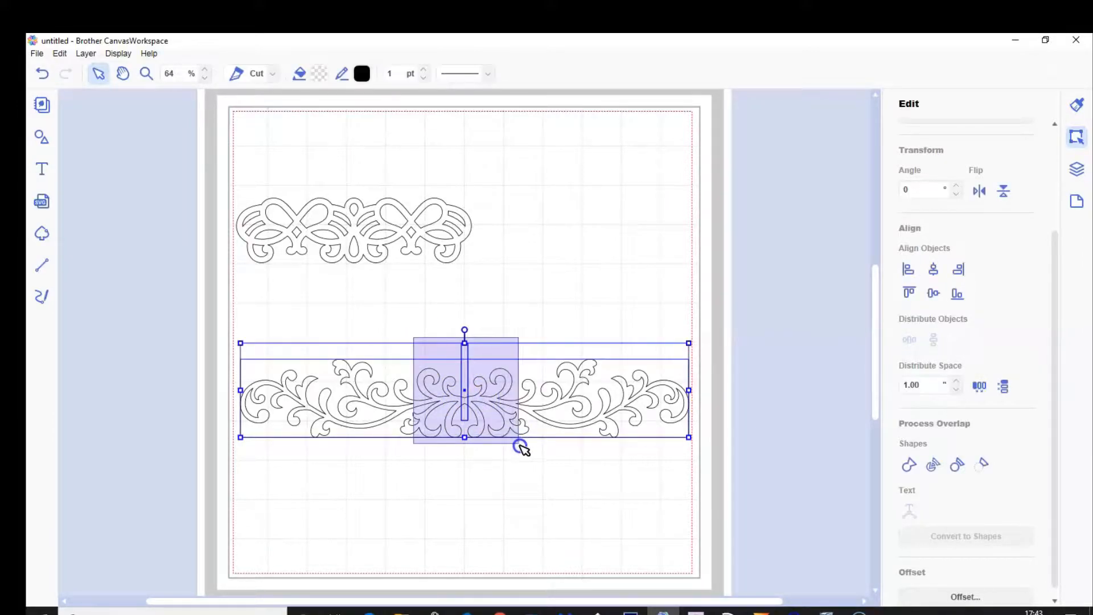
pyautogui.click(980, 459)
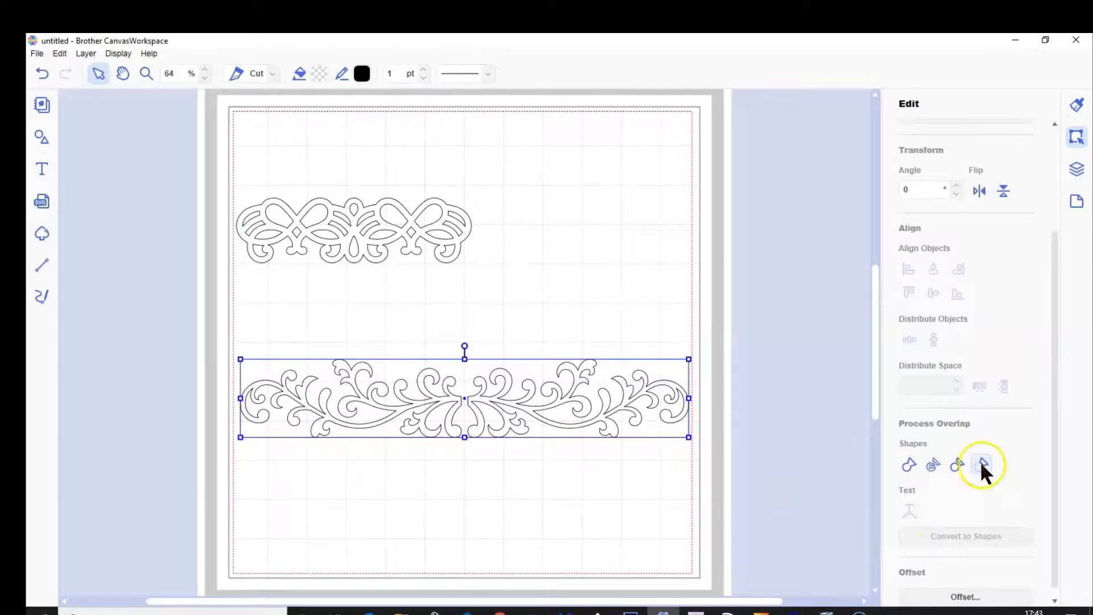
pyautogui.click(929, 459)
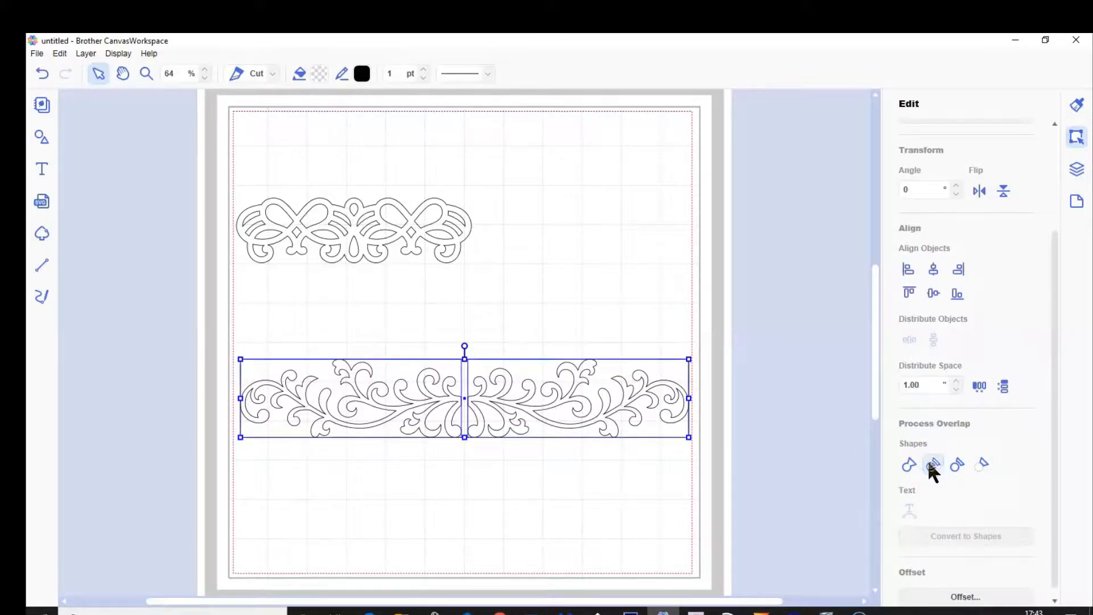
# Move the two scroll halves apart, one toward each side edge of the mat
pyautogui.click(515, 488)
pyautogui.click(430, 400)
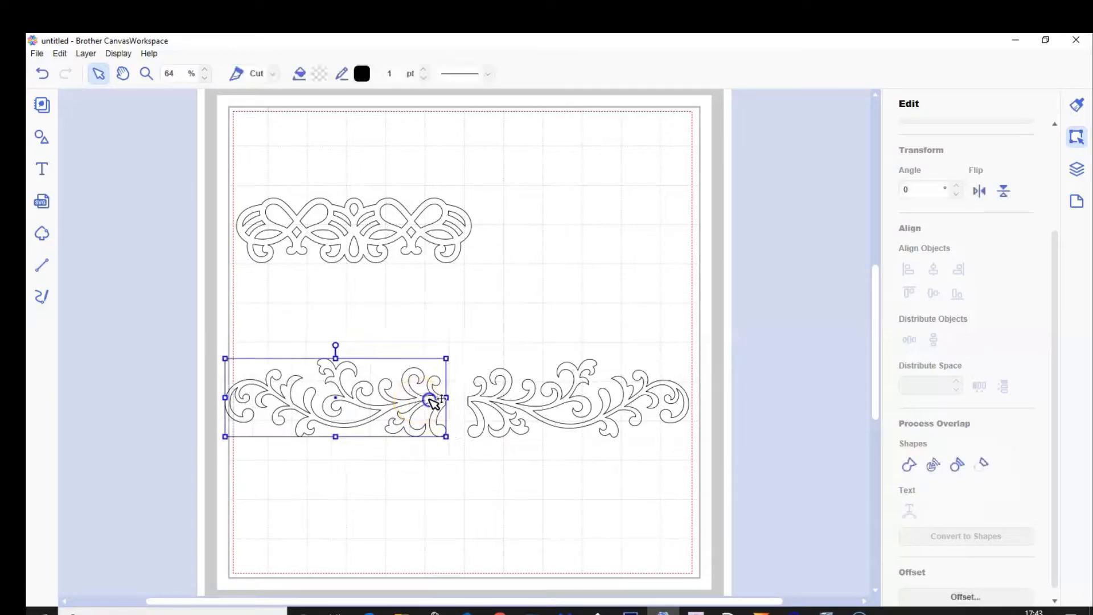
pyautogui.moveTo(433, 401); pyautogui.dragTo(363, 411)
pyautogui.moveTo(527, 411); pyautogui.dragTo(605, 456)
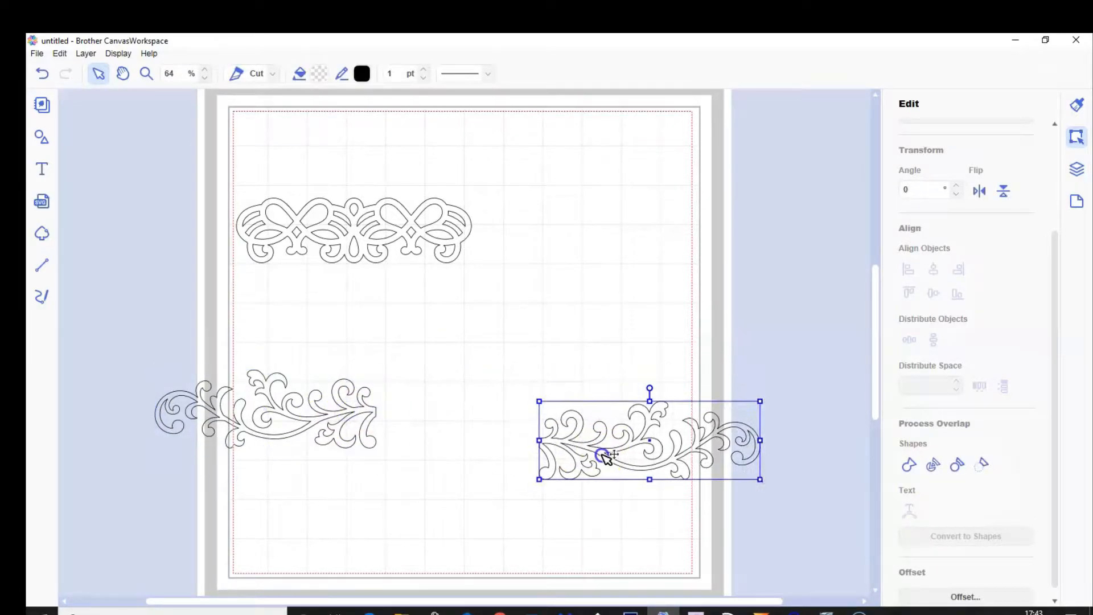
# Insert a plain rectangle and place it on the empty area beside the small ornament
pyautogui.click(40, 140)
pyautogui.click(121, 227)
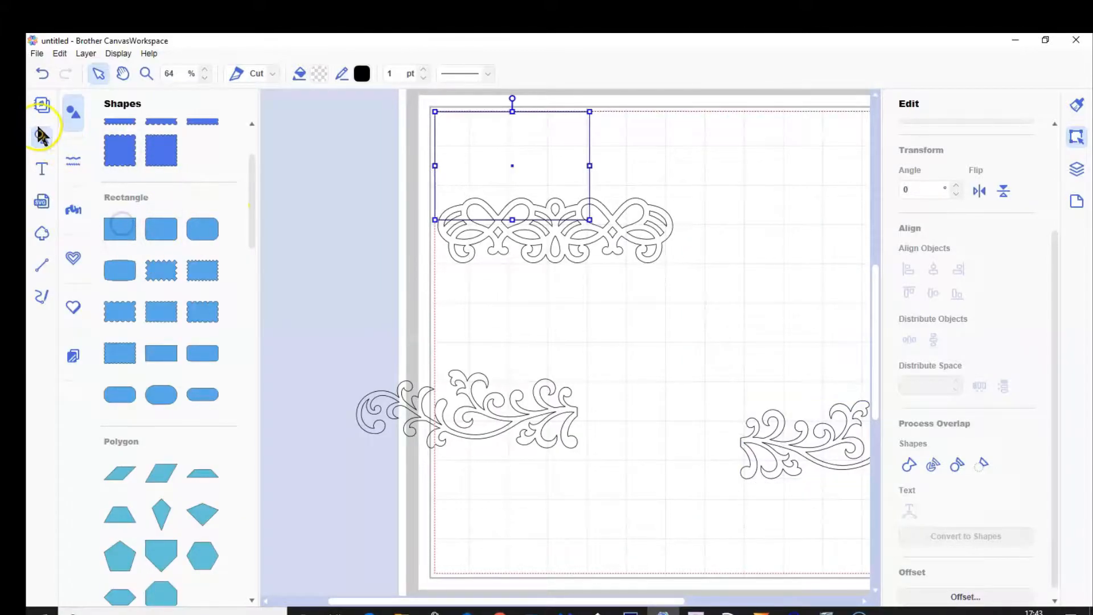
pyautogui.click(40, 139)
pyautogui.moveTo(307, 151); pyautogui.dragTo(574, 248)
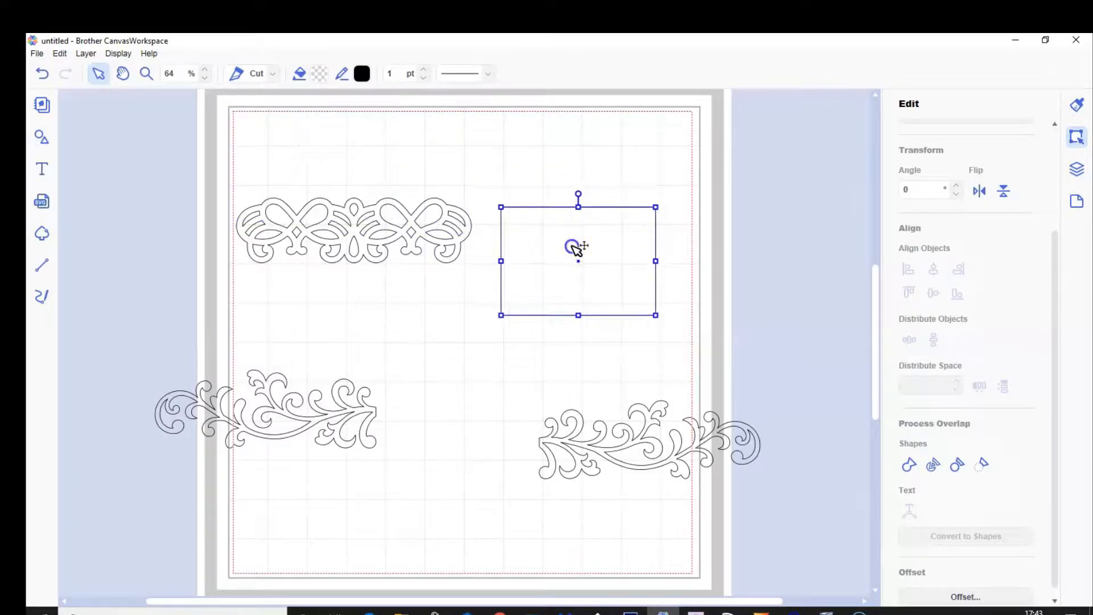
# Unlock the rectangle's aspect ratio and set its size to 4 inches wide by 3 inches high
pyautogui.scroll(3, 908, 284)
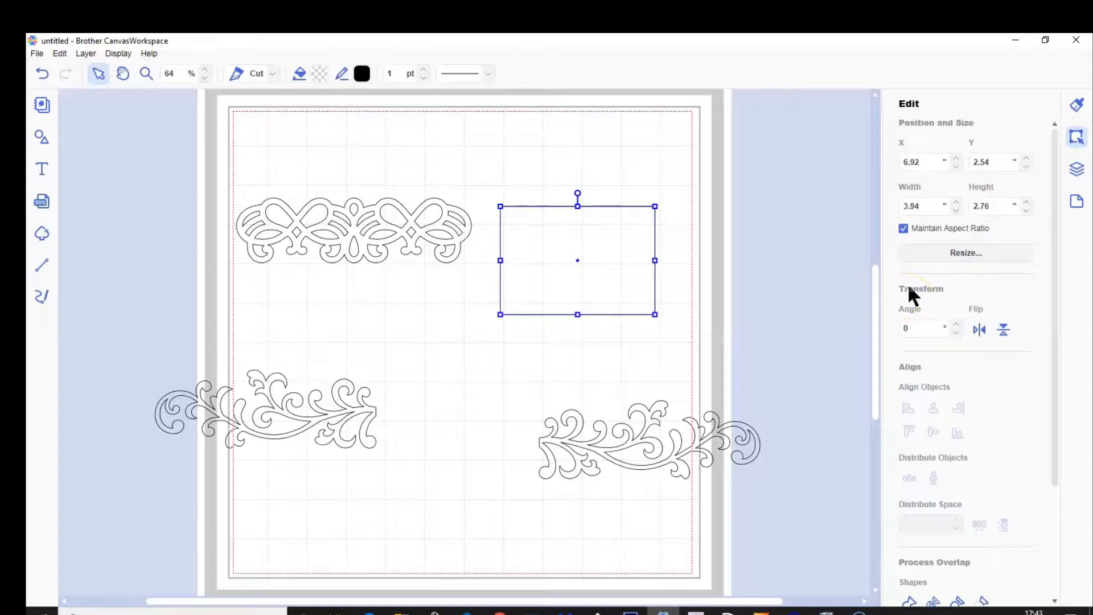
pyautogui.click(903, 228)
pyautogui.moveTo(917, 205); pyautogui.dragTo(888, 204)
pyautogui.write('4')
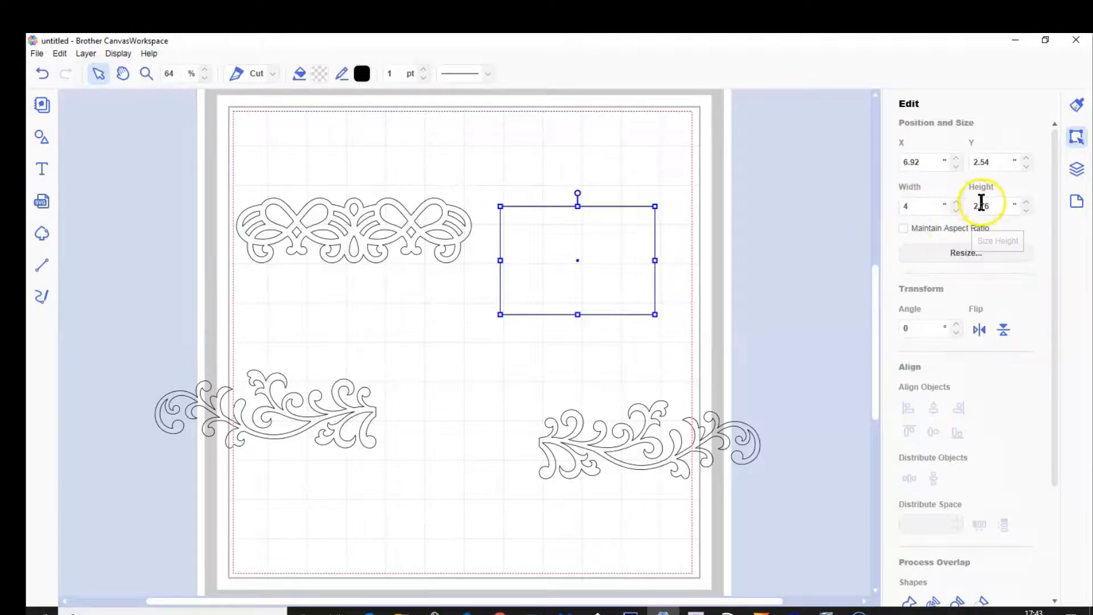
pyautogui.moveTo(993, 206); pyautogui.dragTo(968, 205)
pyautogui.write('3')
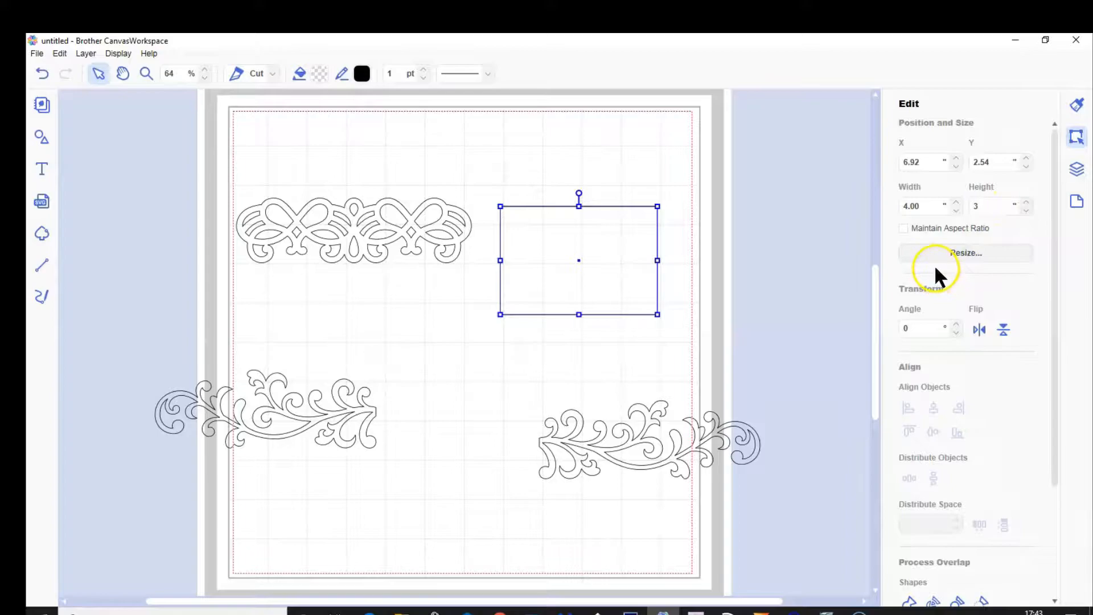
pyautogui.press('Return')
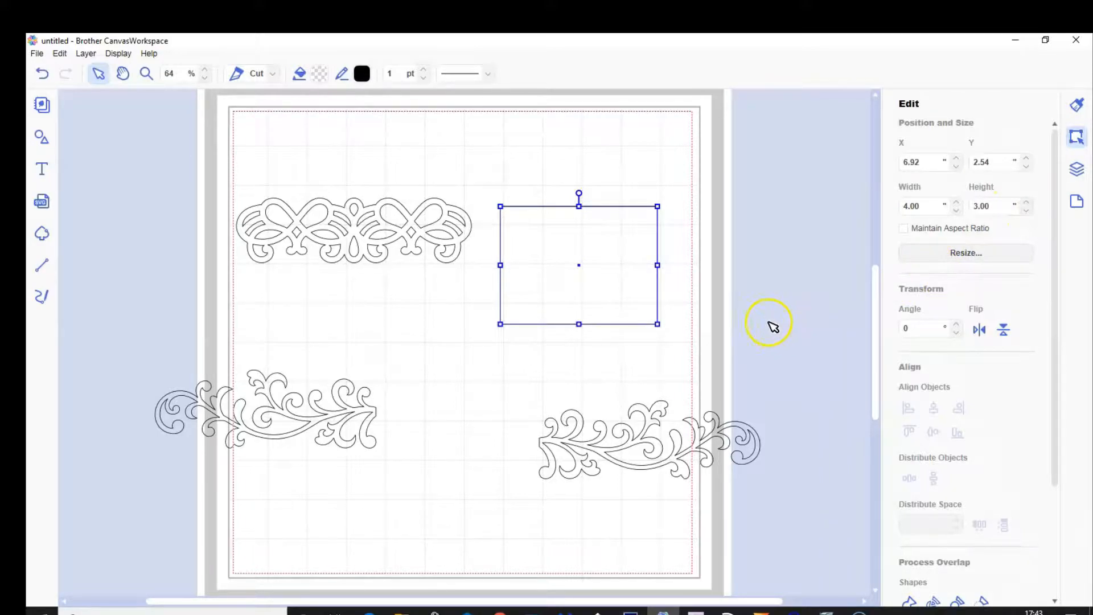
# Resize the rectangle to 3 inches wide by 4 inches high and move it closer to the mat's right edge
pyautogui.moveTo(928, 207); pyautogui.dragTo(889, 208)
pyautogui.write('3')
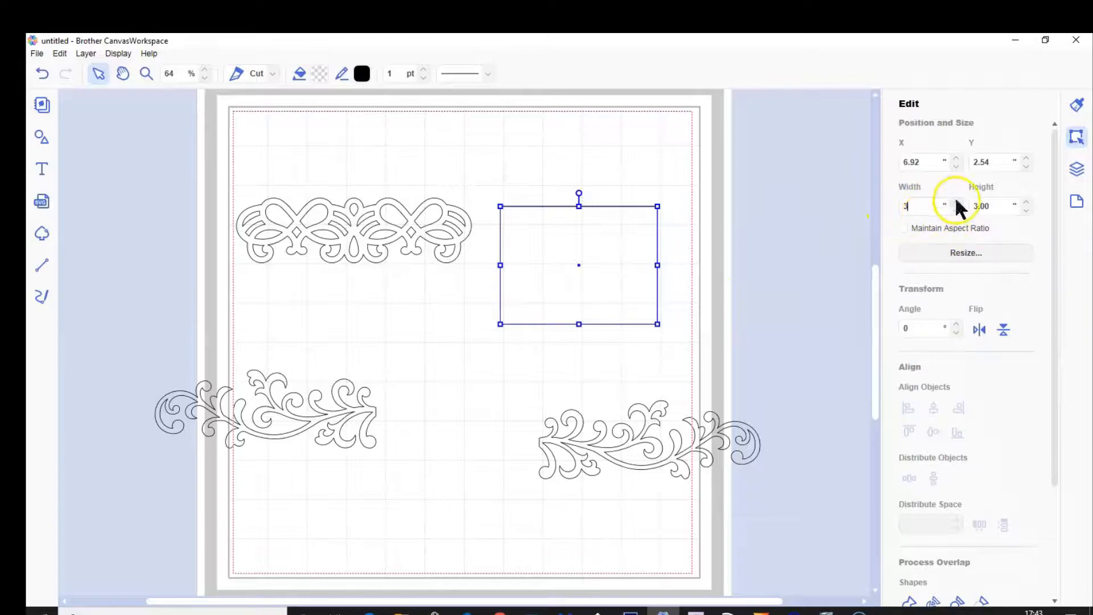
pyautogui.click(977, 208)
pyautogui.doubleClick(977, 209)
pyautogui.write('4')
pyautogui.click(779, 288)
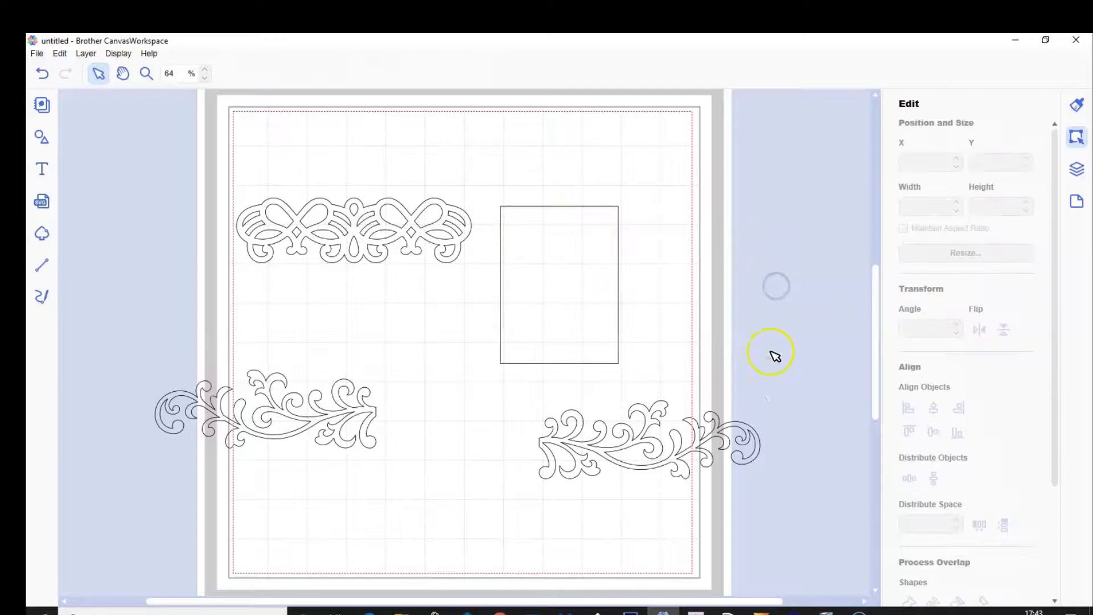
pyautogui.click(544, 292)
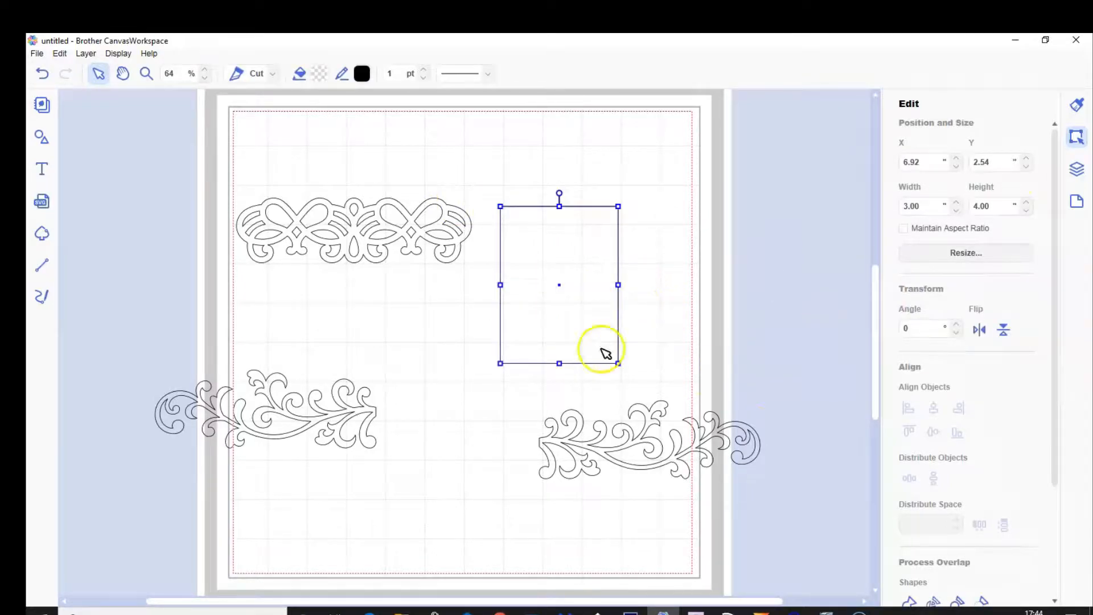
pyautogui.moveTo(566, 320); pyautogui.dragTo(614, 306)
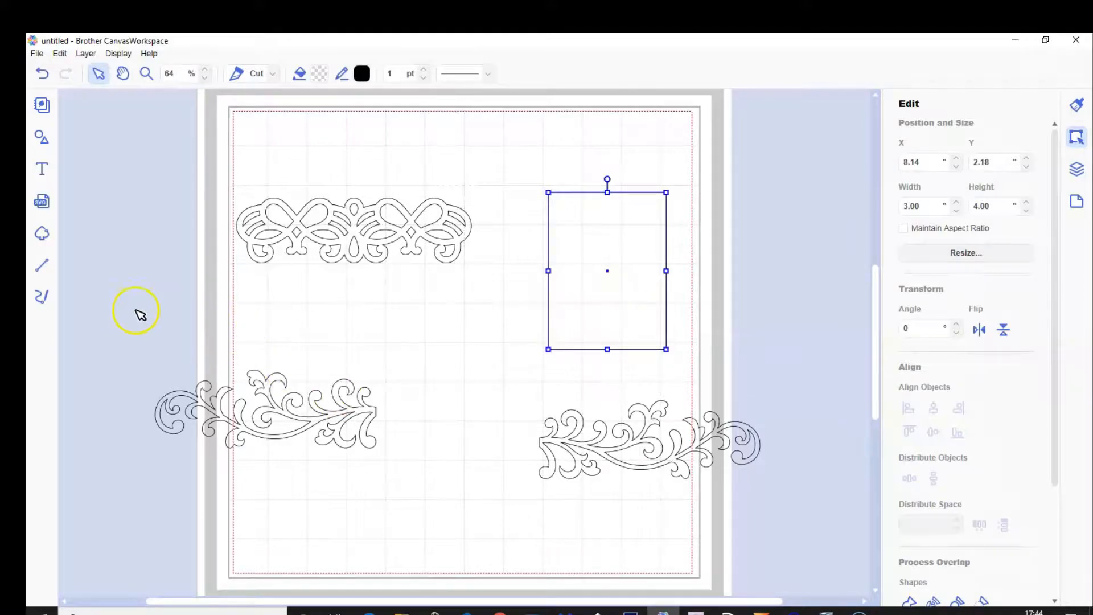
# Insert a flat plain ellipse and move it over the lower edge of the rectangle
pyautogui.click(36, 134)
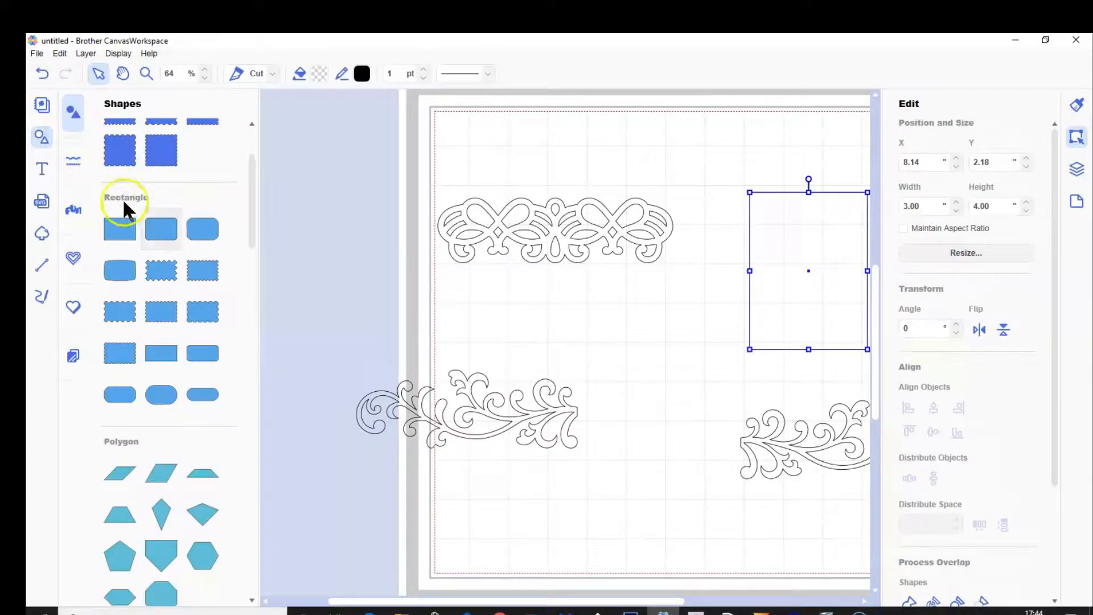
pyautogui.scroll(-8, 186, 370)
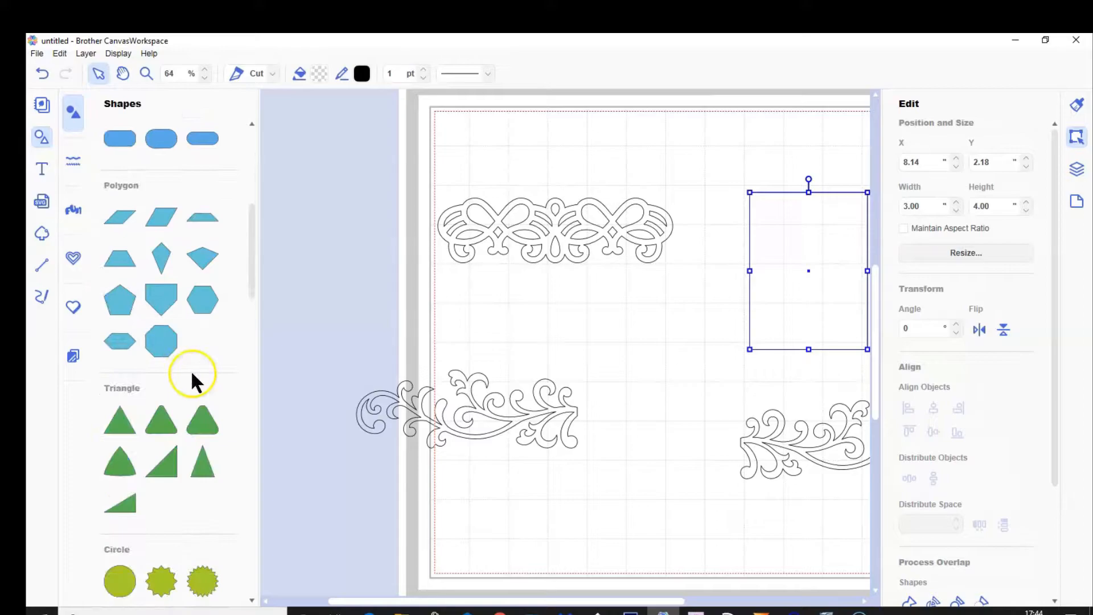
pyautogui.scroll(-3, 192, 375)
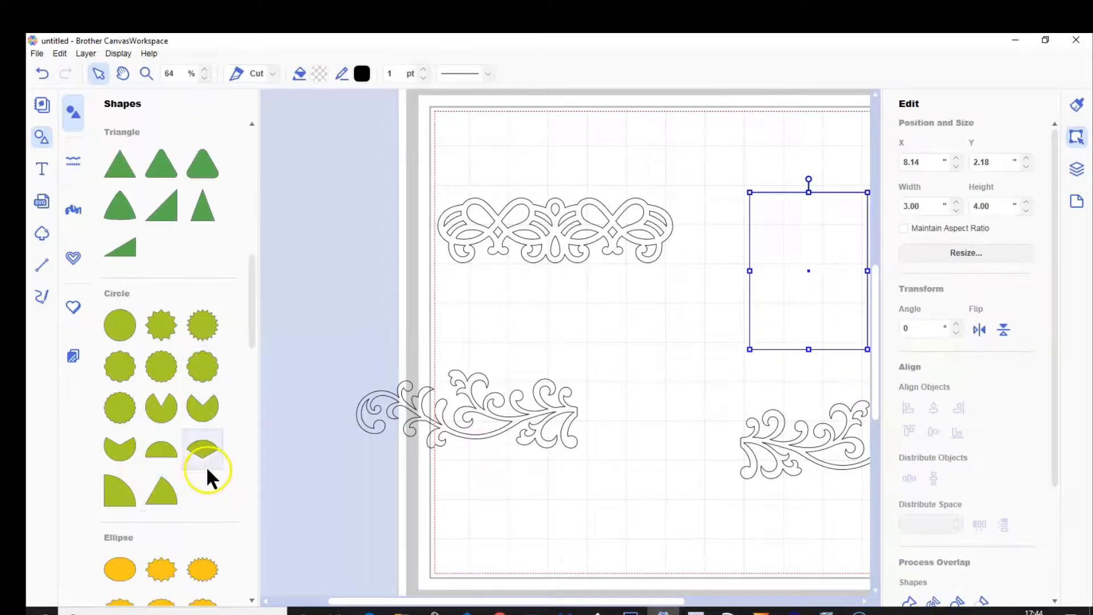
pyautogui.scroll(-6, 210, 462)
pyautogui.click(170, 459)
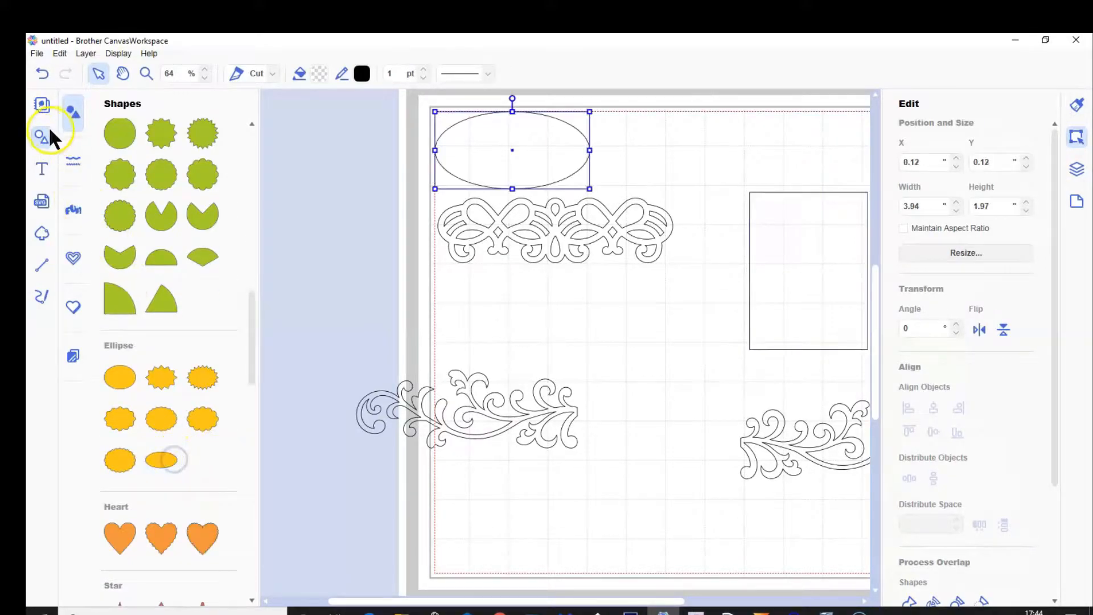
pyautogui.click(52, 137)
pyautogui.moveTo(317, 142); pyautogui.dragTo(561, 373)
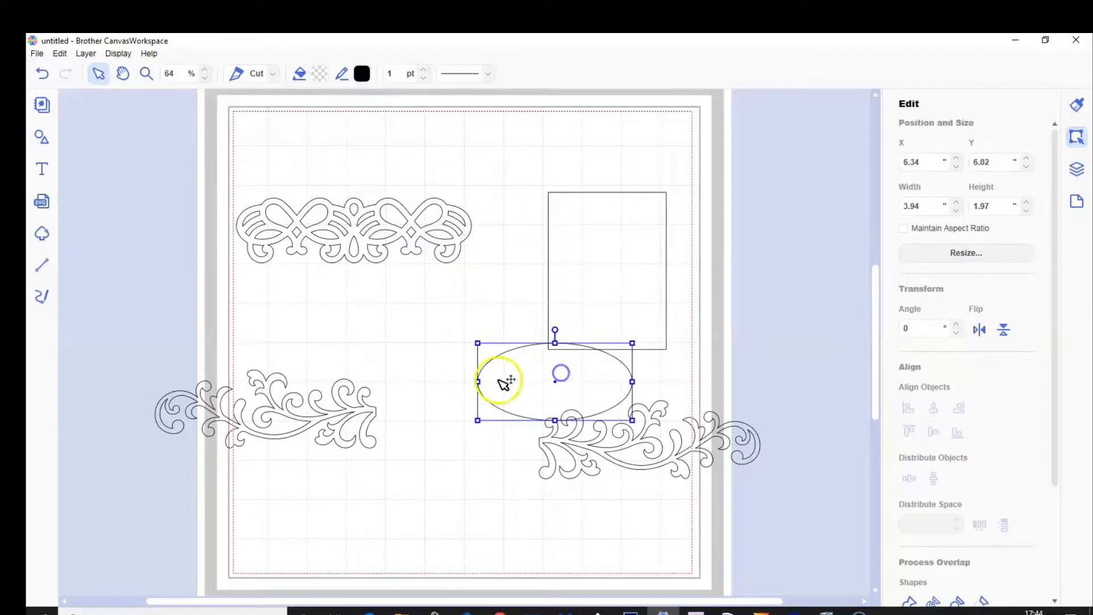
# Resize the ellipse to about 2.94 by 0.78 inches and fit it across the rectangle's top edge
pyautogui.moveTo(478, 342); pyautogui.dragTo(550, 207)
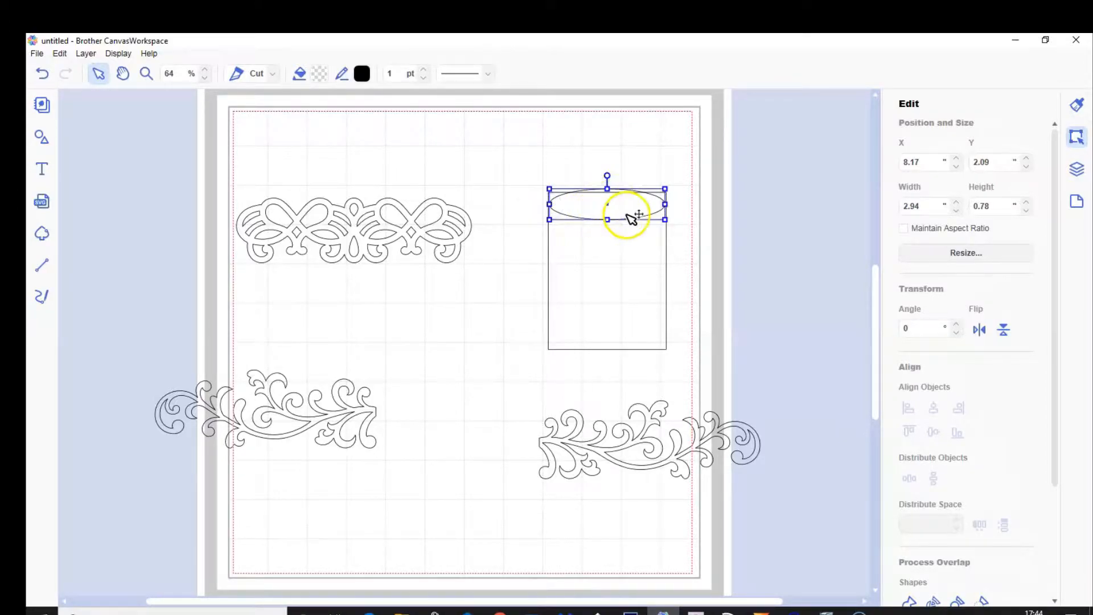
pyautogui.moveTo(627, 213); pyautogui.dragTo(632, 217)
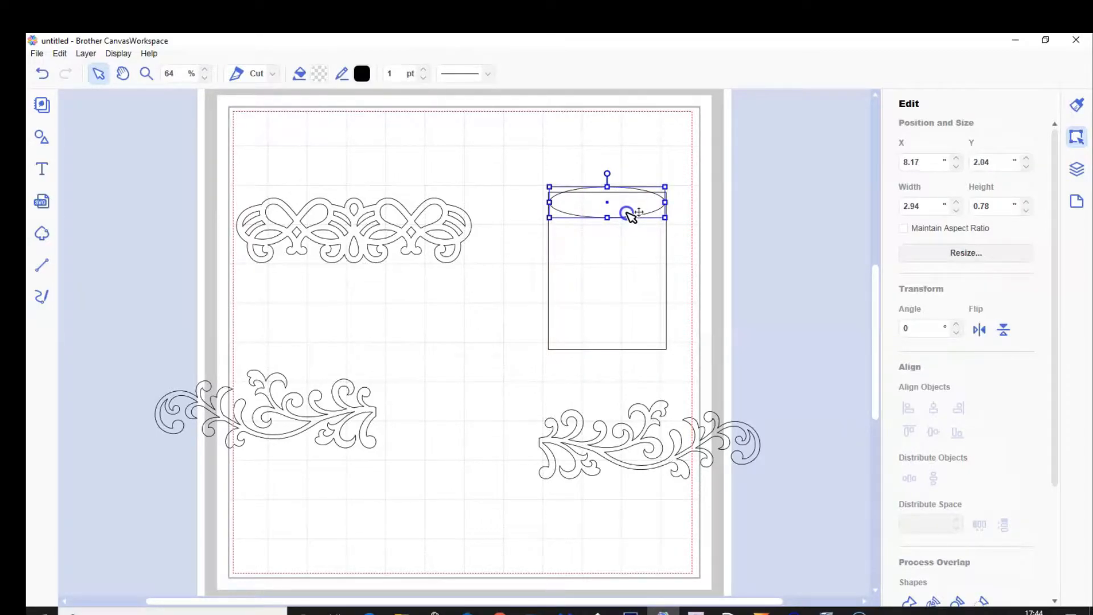
# Duplicate the ellipse and place the copy across the rectangle's bottom edge
pyautogui.click(83, 52)
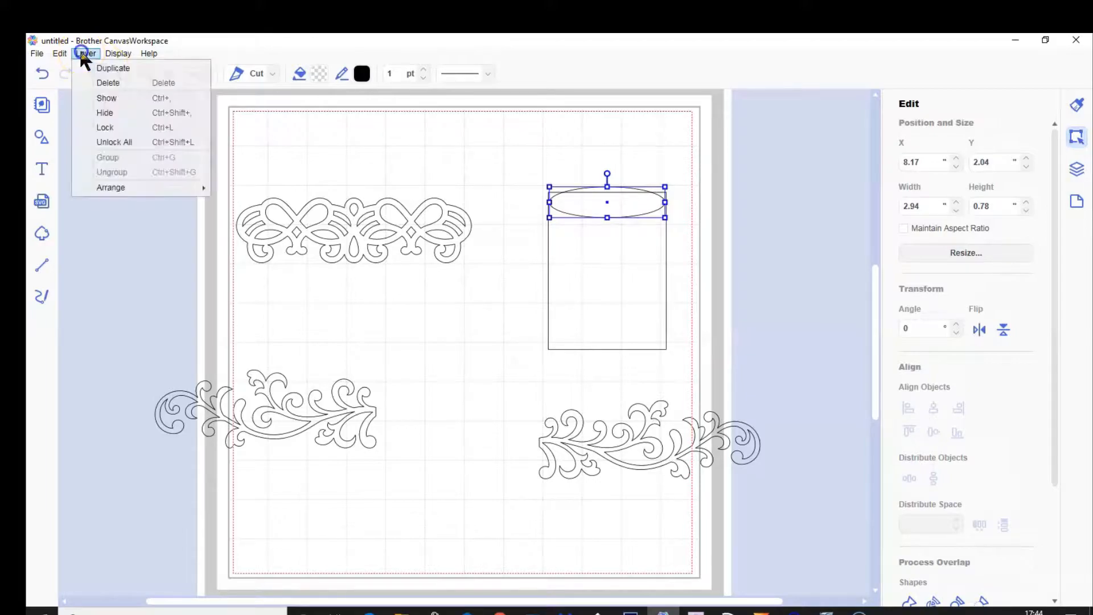
pyautogui.click(108, 69)
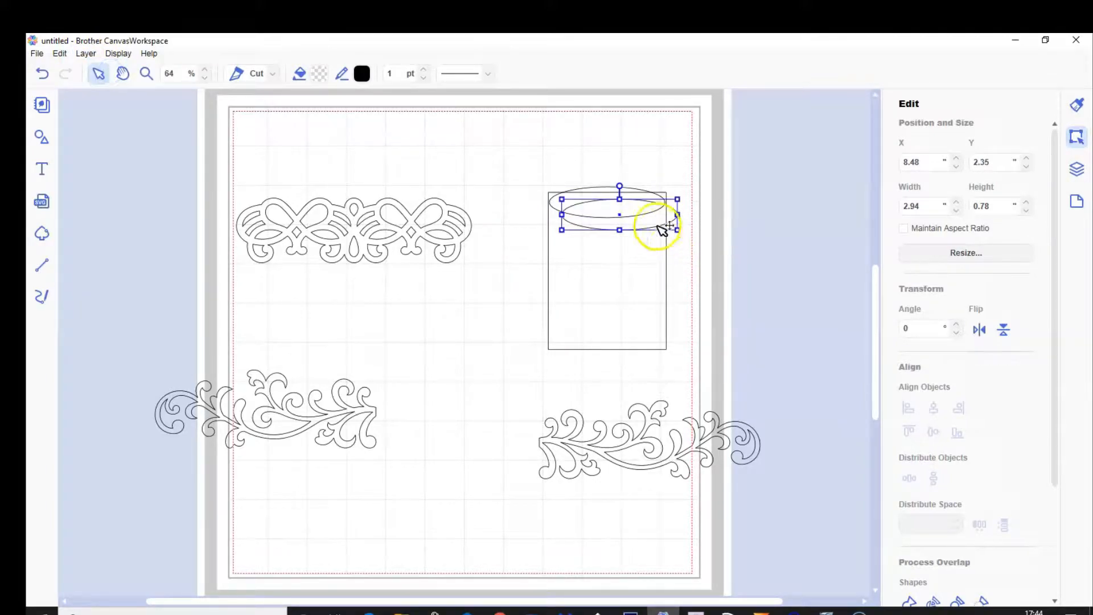
pyautogui.moveTo(654, 226); pyautogui.dragTo(644, 360)
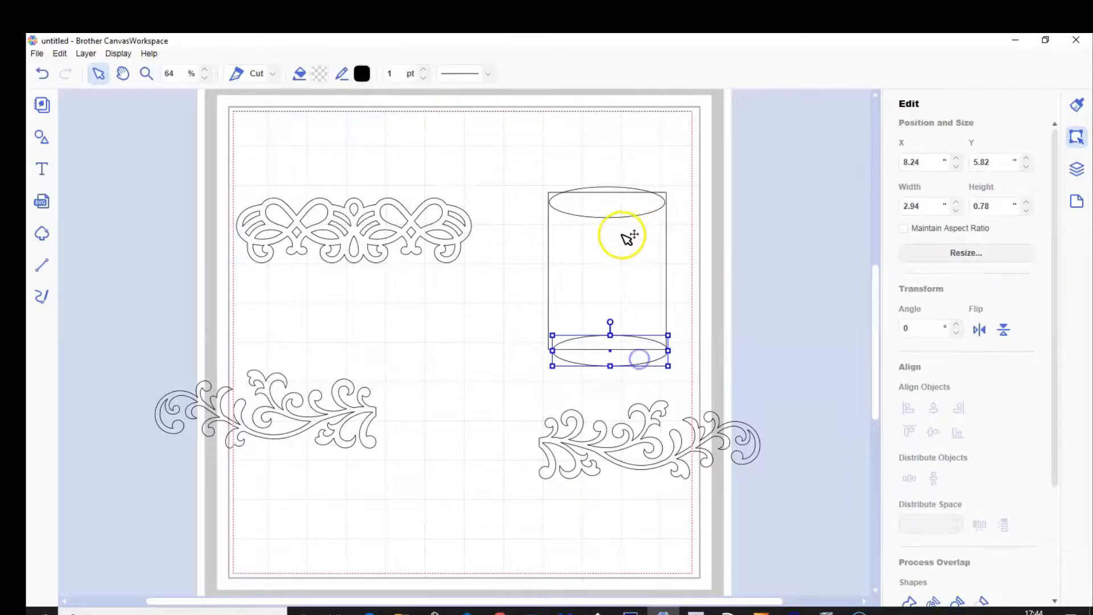
# Nudge the top ellipse slightly upward on the rectangle's top edge and deselect it
pyautogui.click(642, 208)
pyautogui.press('Up')
pyautogui.press('Up')
pyautogui.press('Up')
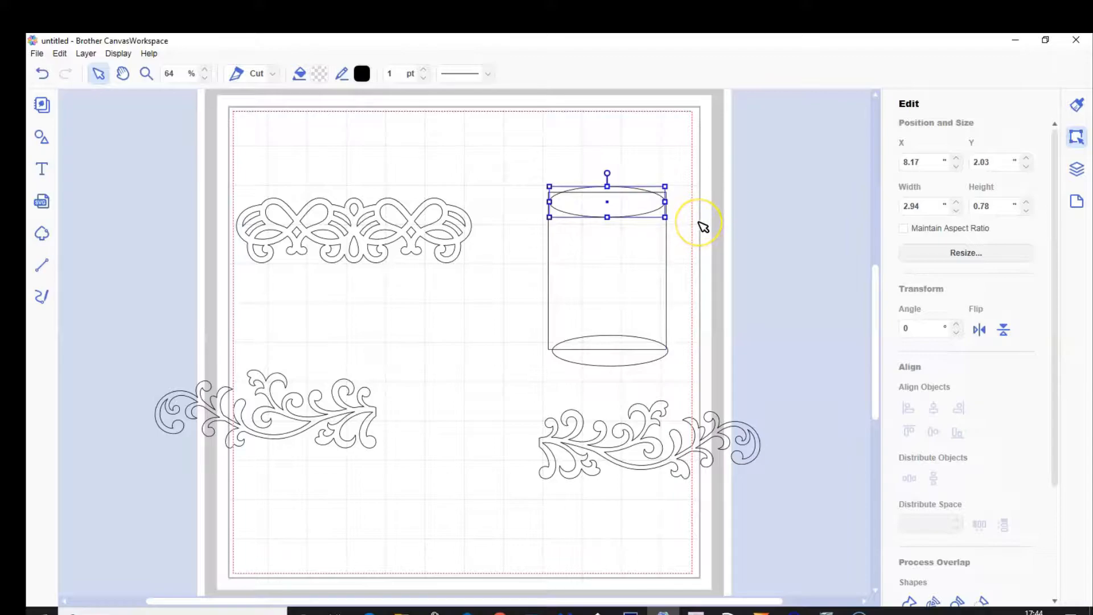
pyautogui.click(680, 244)
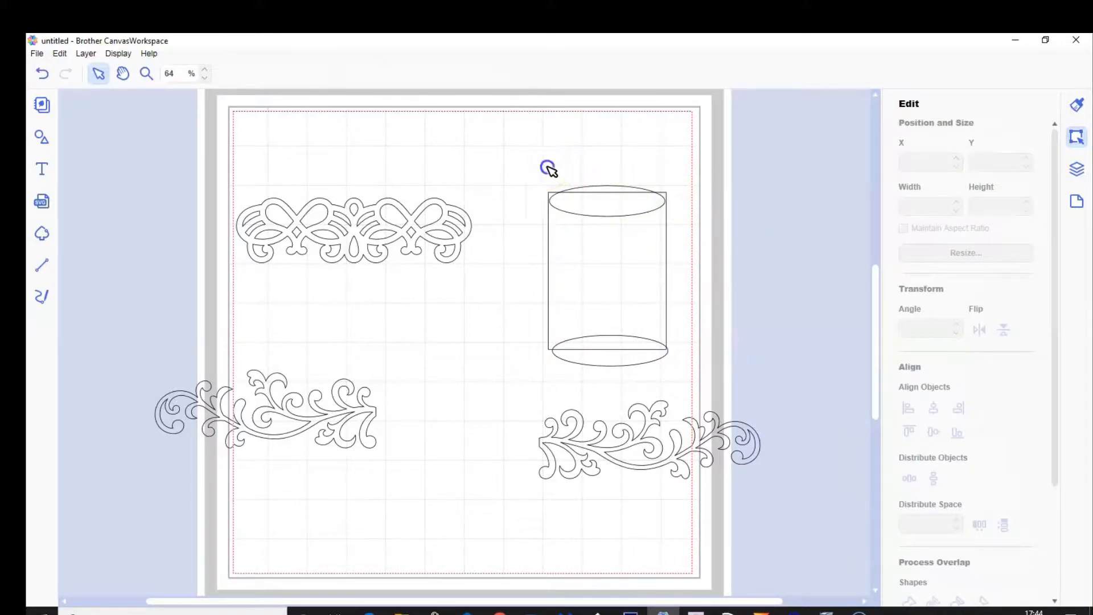
# Unite the top ellipse with the rectangle into a single shape with an arched upper edge
pyautogui.moveTo(548, 167); pyautogui.dragTo(628, 235)
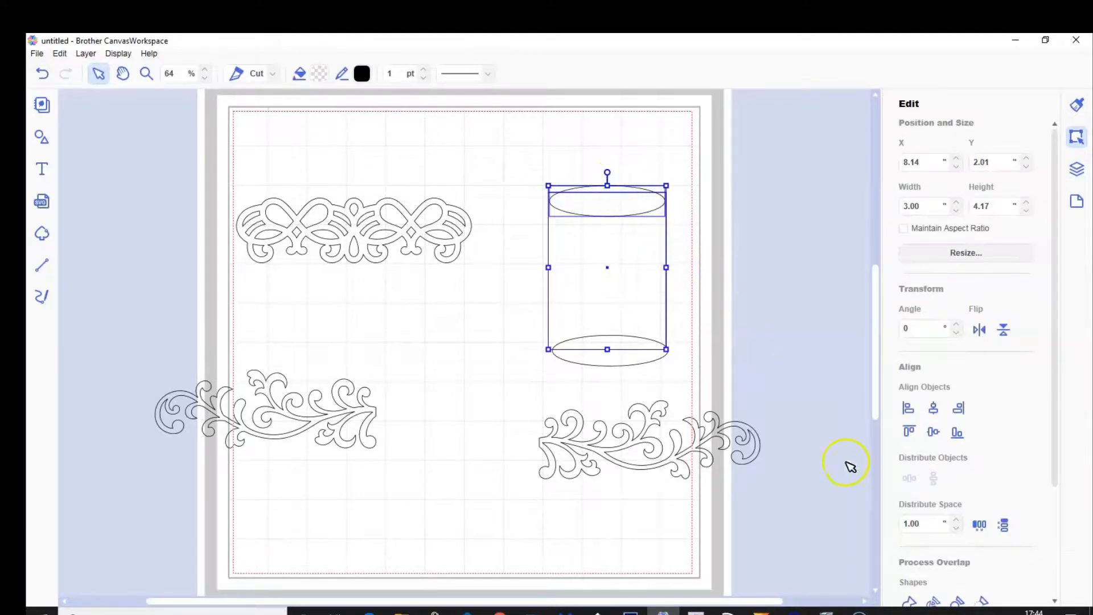
pyautogui.scroll(-1, 911, 593)
pyautogui.click(910, 596)
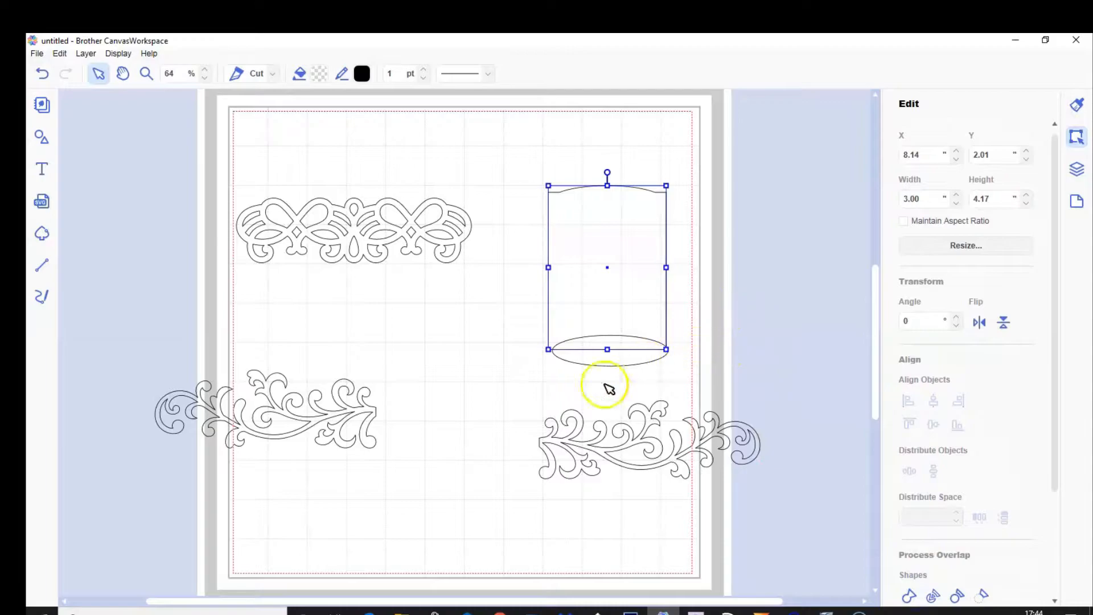
# Resize the lower ellipse to about 2.92 by 0.78 inches and reposition it across the frame shape's bottom edge
pyautogui.click(615, 364)
pyautogui.moveTo(616, 364); pyautogui.dragTo(613, 368)
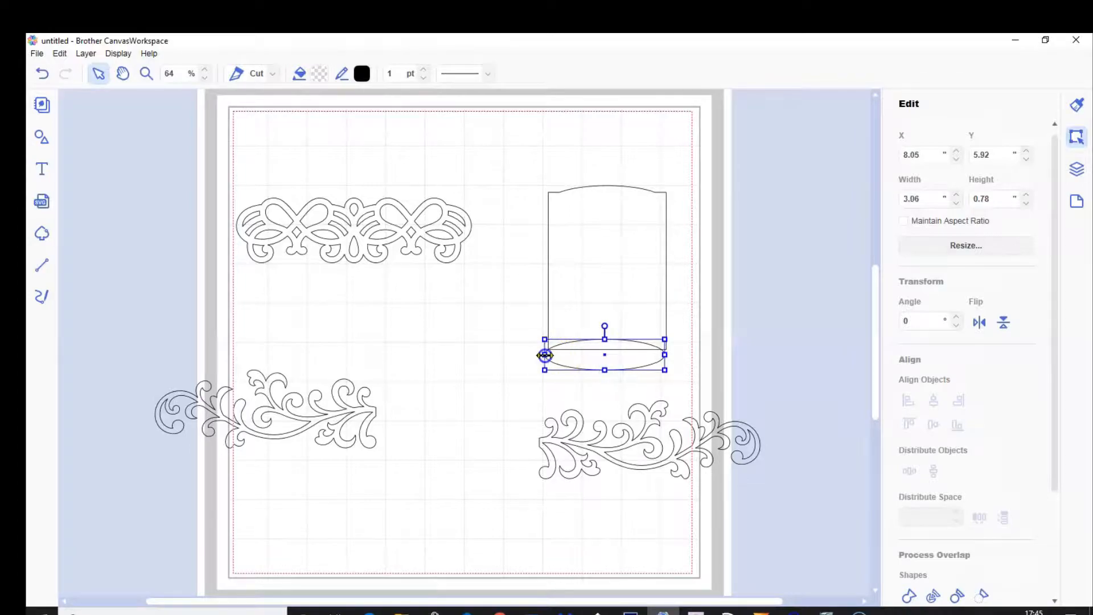
pyautogui.doubleClick(579, 362)
pyautogui.click(579, 362)
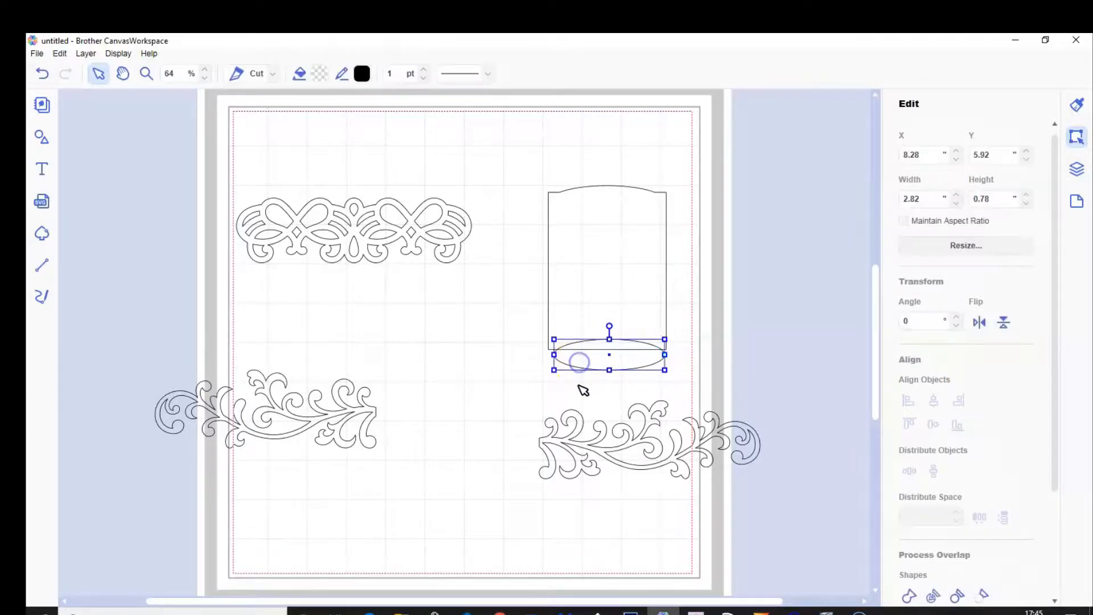
pyautogui.moveTo(553, 356); pyautogui.dragTo(551, 356)
pyautogui.click(599, 361)
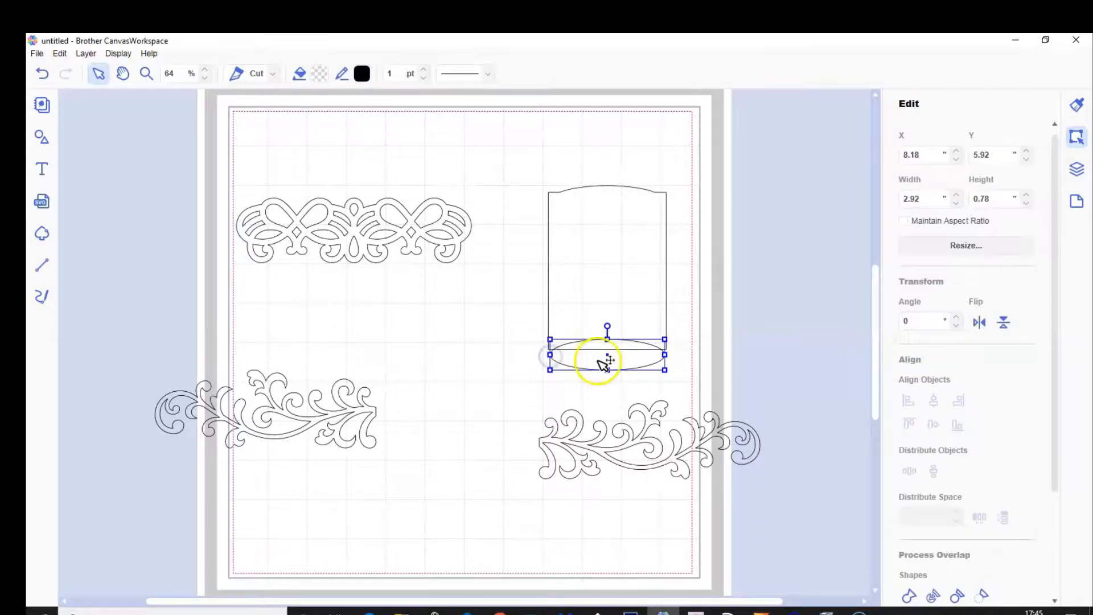
pyautogui.moveTo(601, 361); pyautogui.dragTo(603, 362)
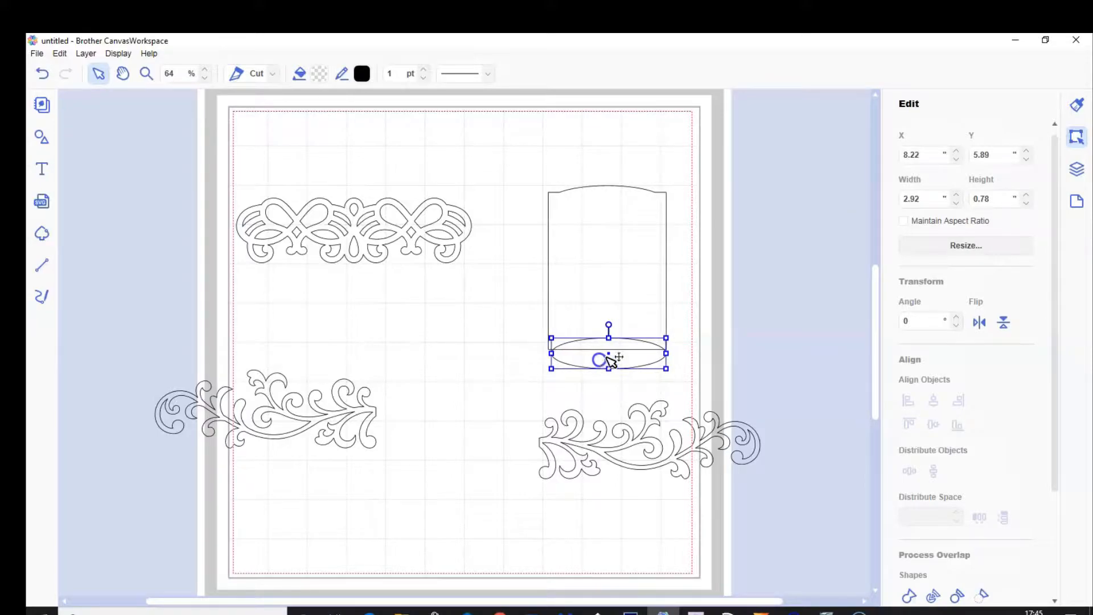
# Change the frame shape's stacking order and subtract the lower ellipse from its bottom edge
pyautogui.click(615, 251)
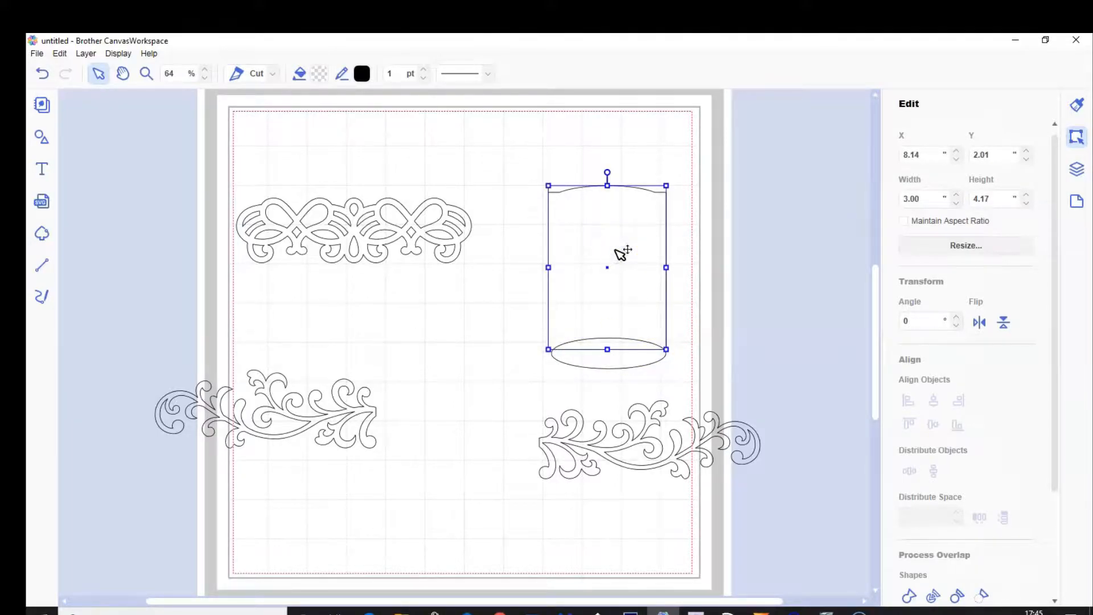
pyautogui.rightClick(616, 251)
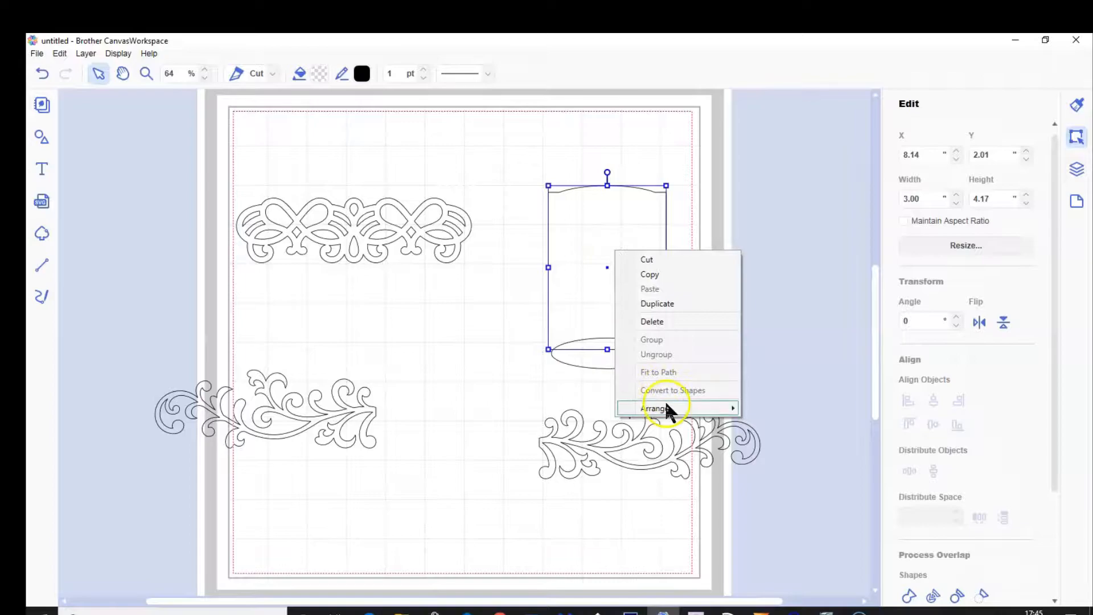
pyautogui.moveTo(664, 410)
pyautogui.click(786, 454)
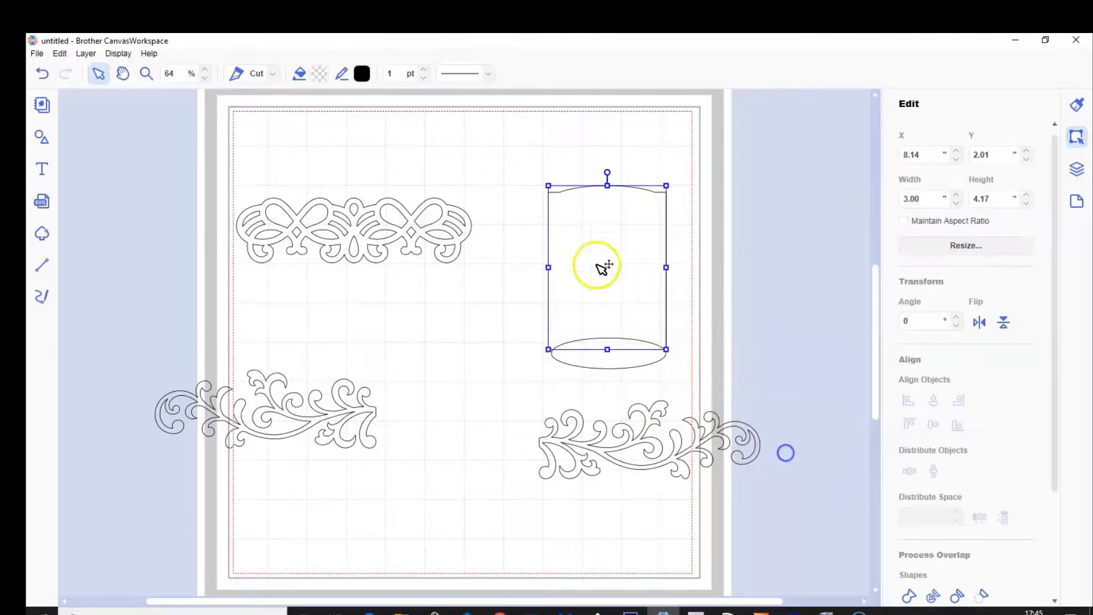
pyautogui.moveTo(688, 302); pyautogui.dragTo(624, 356)
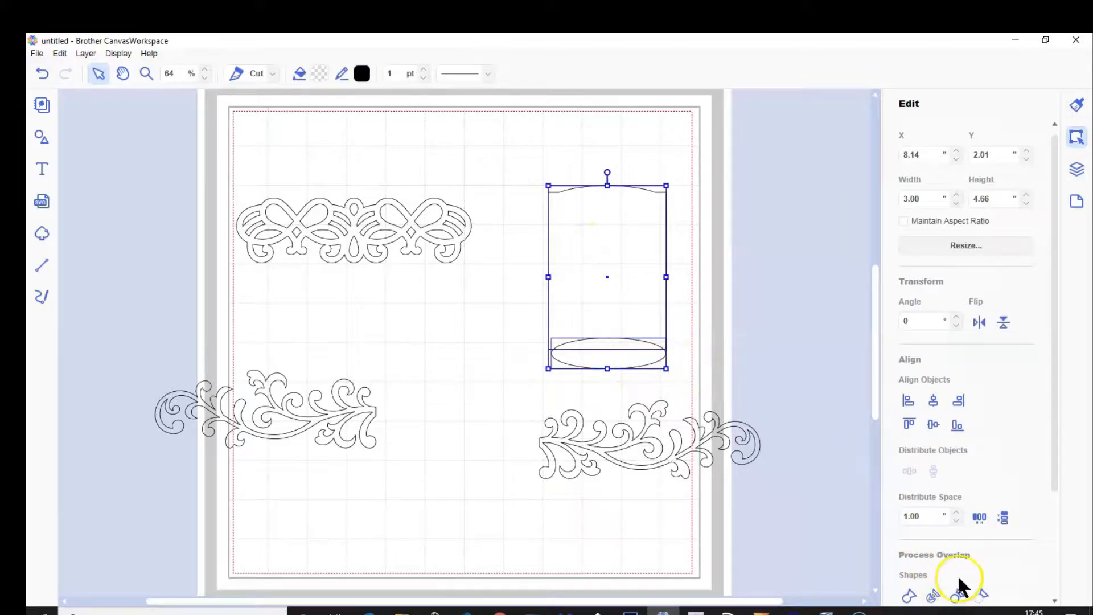
pyautogui.click(984, 597)
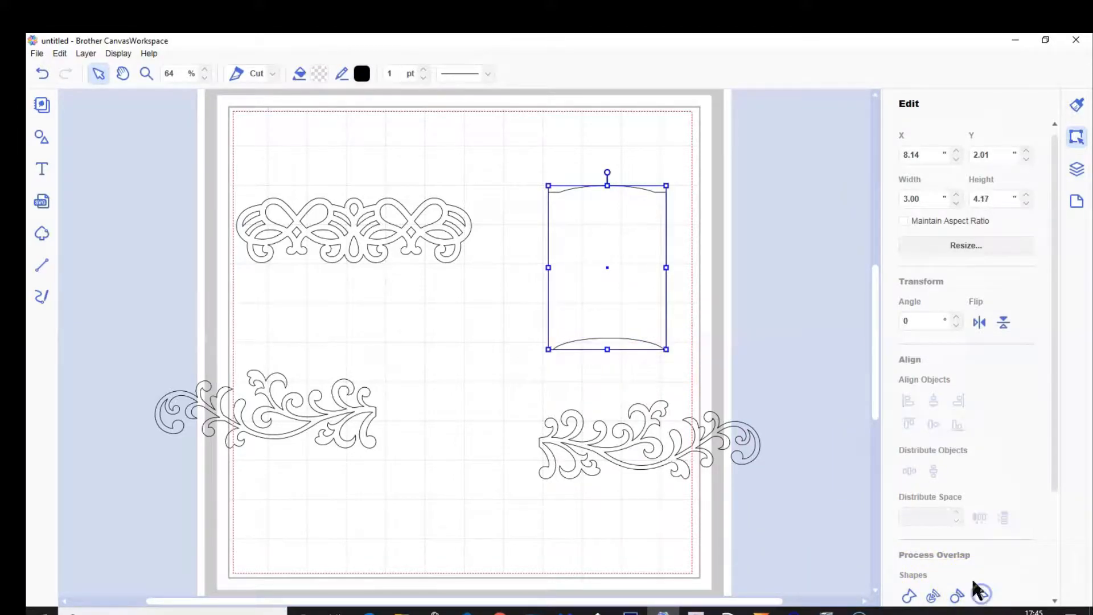
pyautogui.click(729, 326)
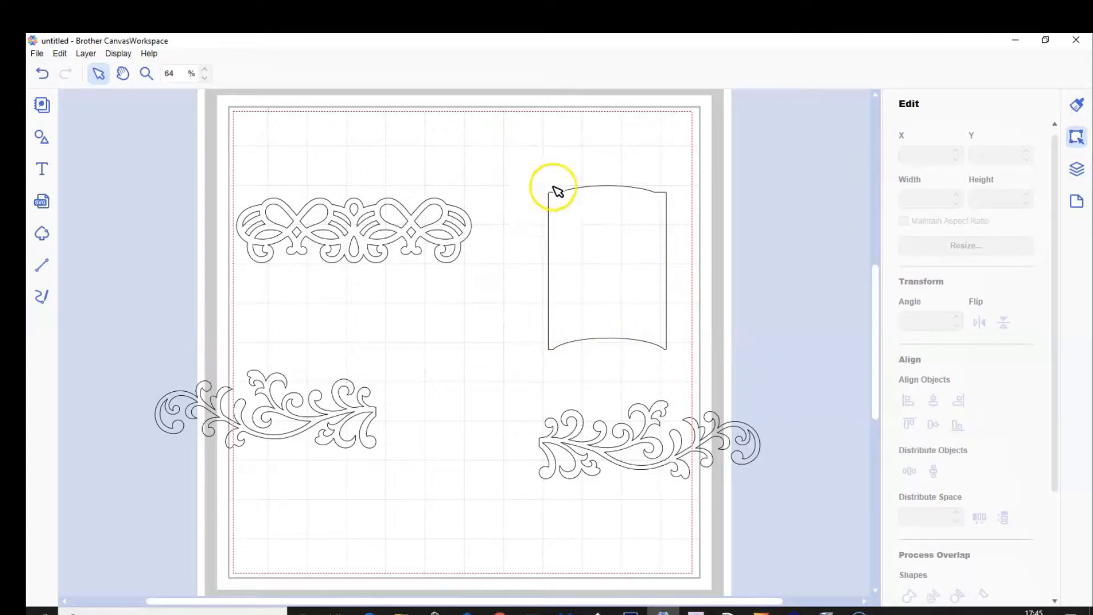
# Move the symmetrical scroll ornament onto the frame shape's left edge and set its rotation to 270 degrees
pyautogui.click(421, 235)
pyautogui.moveTo(355, 184); pyautogui.dragTo(309, 230)
pyautogui.moveTo(373, 239); pyautogui.dragTo(547, 286)
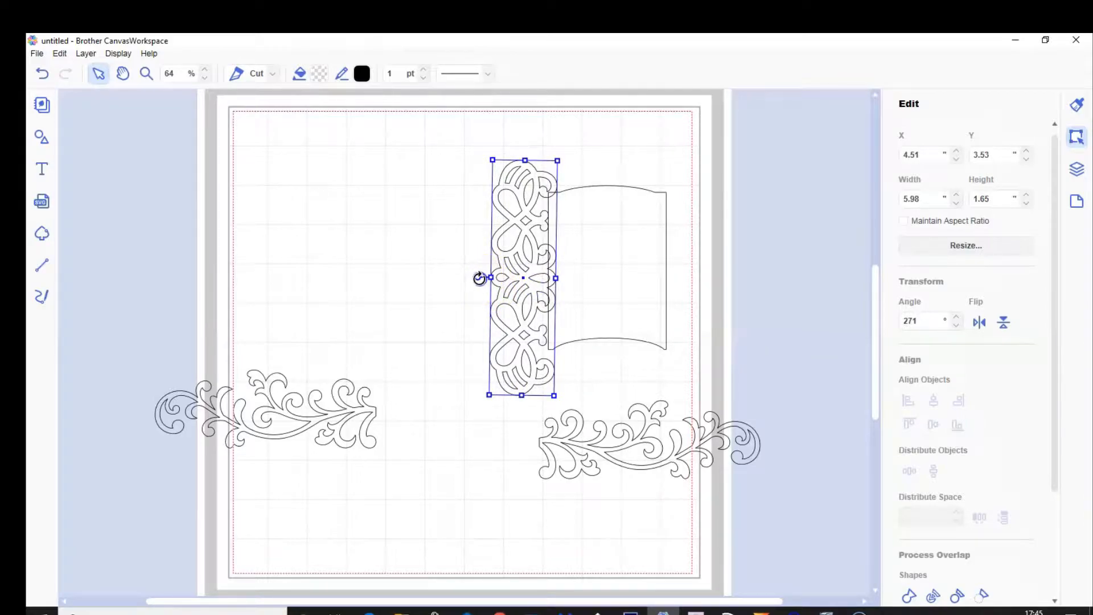
pyautogui.moveTo(480, 278); pyautogui.dragTo(478, 277)
pyautogui.moveTo(923, 320); pyautogui.dragTo(891, 323)
pyautogui.press('Return')
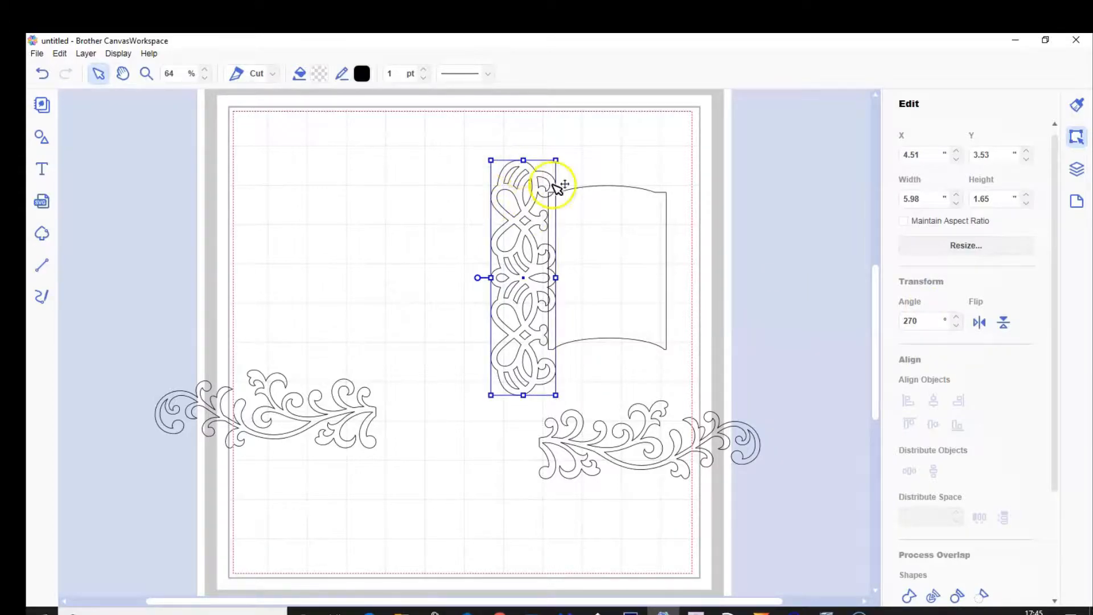
# Resize the rotated ornament to about 4.26 by 1.17 inches and fit it along the frame shape's left edge
pyautogui.click(146, 73)
pyautogui.moveTo(497, 146); pyautogui.dragTo(616, 367)
pyautogui.click(97, 74)
pyautogui.moveTo(464, 179); pyautogui.dragTo(417, 314)
pyautogui.moveTo(393, 373); pyautogui.dragTo(444, 283)
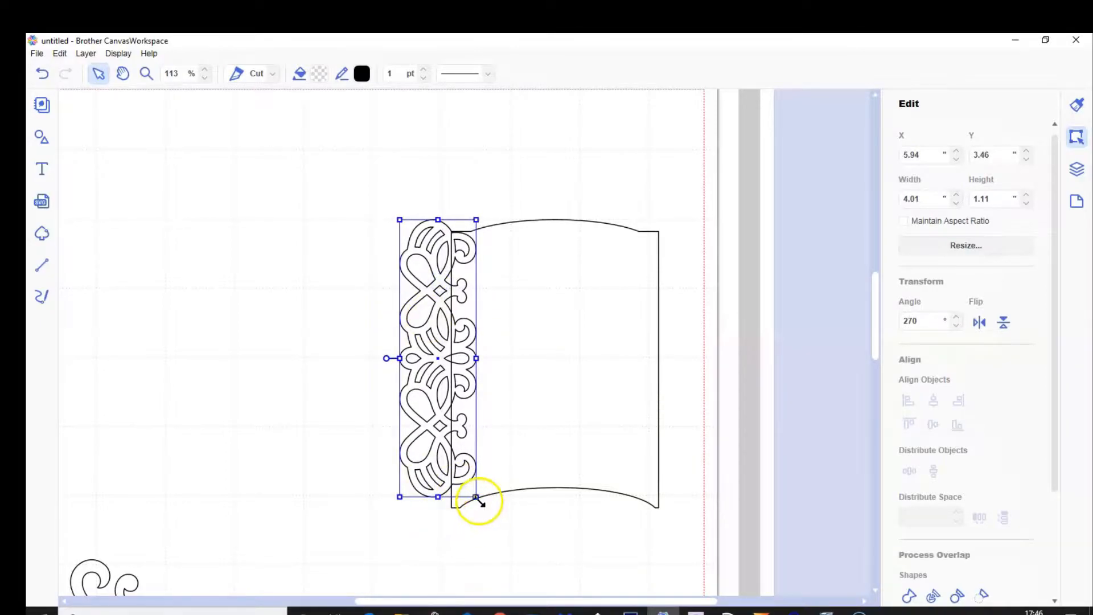
pyautogui.moveTo(477, 498); pyautogui.dragTo(483, 515)
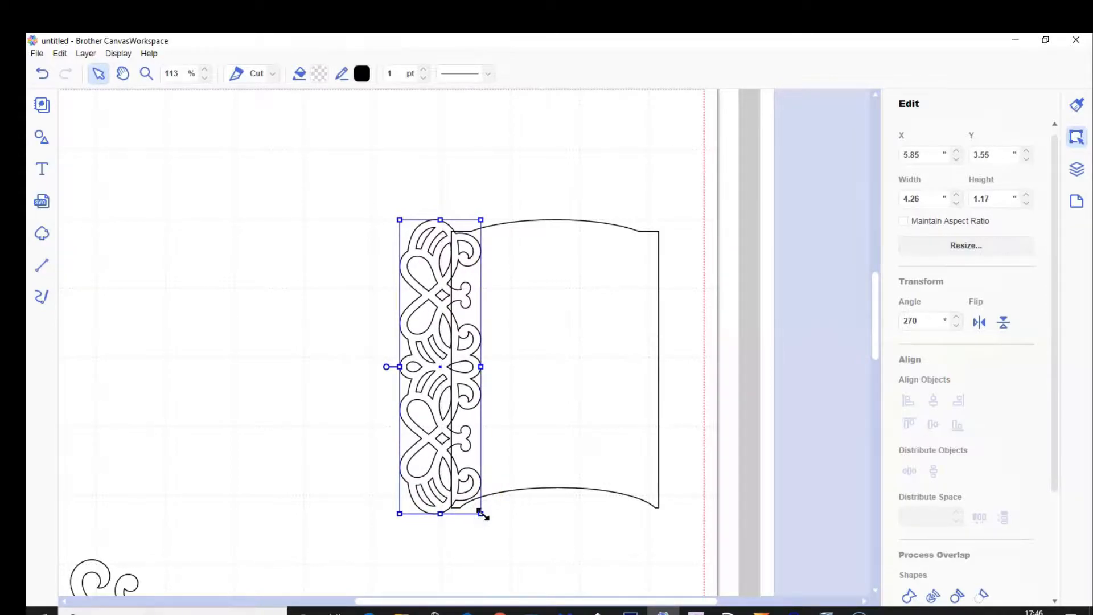
# Nudge the ornament slightly left and back right over the frame shape's left edge, and deselect it
pyautogui.click(433, 441)
pyautogui.press('Left')
pyautogui.press('Left')
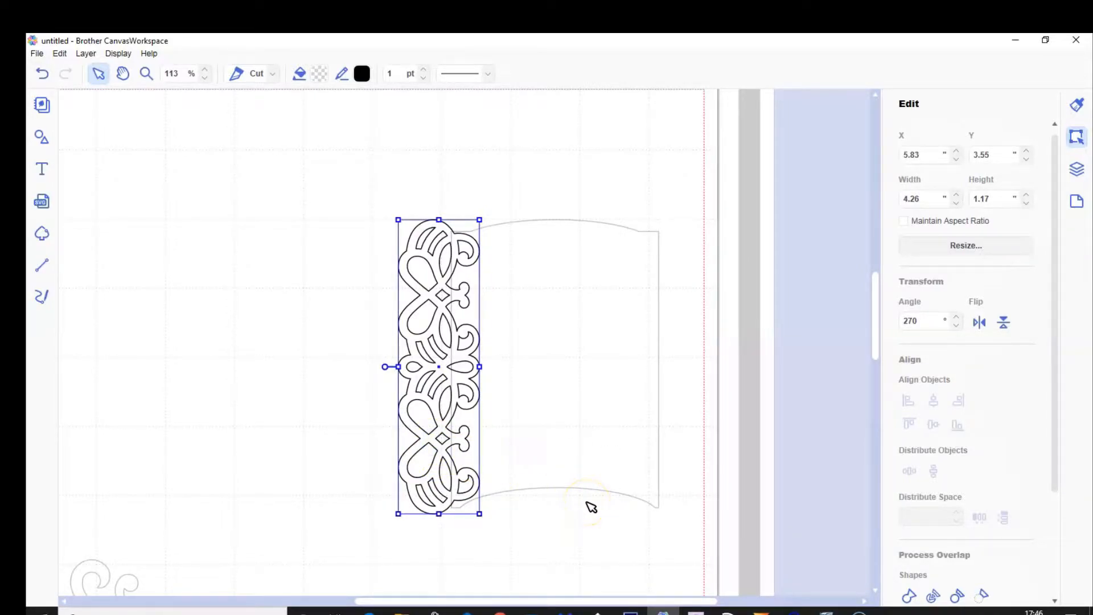
pyautogui.press('Left')
pyautogui.press('Left')
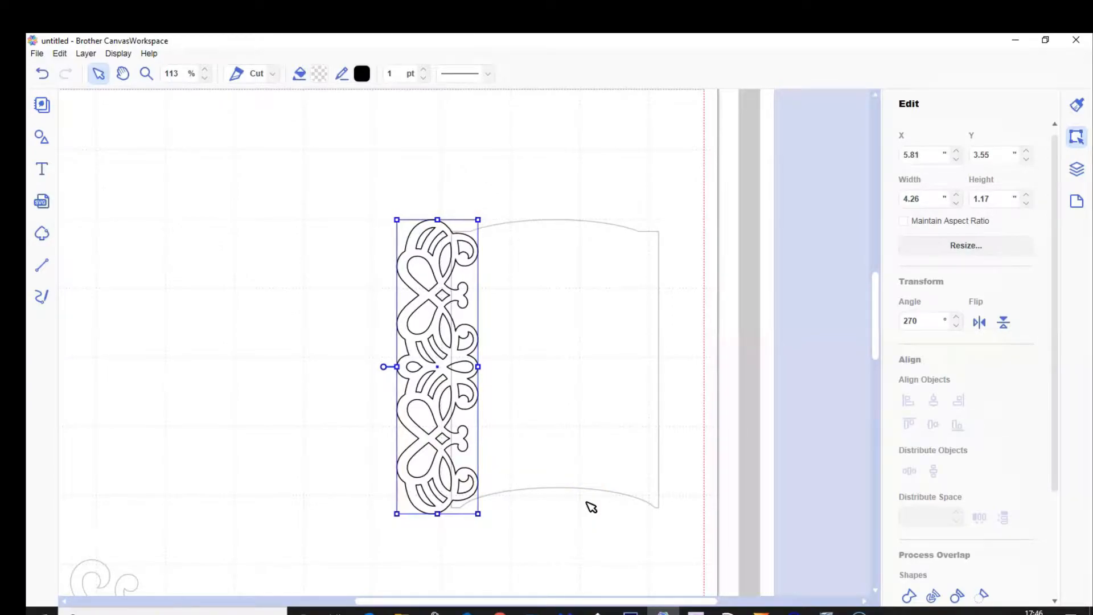
pyautogui.press('Right')
pyautogui.press('Right')
pyautogui.press('Right')
pyautogui.press('Right')
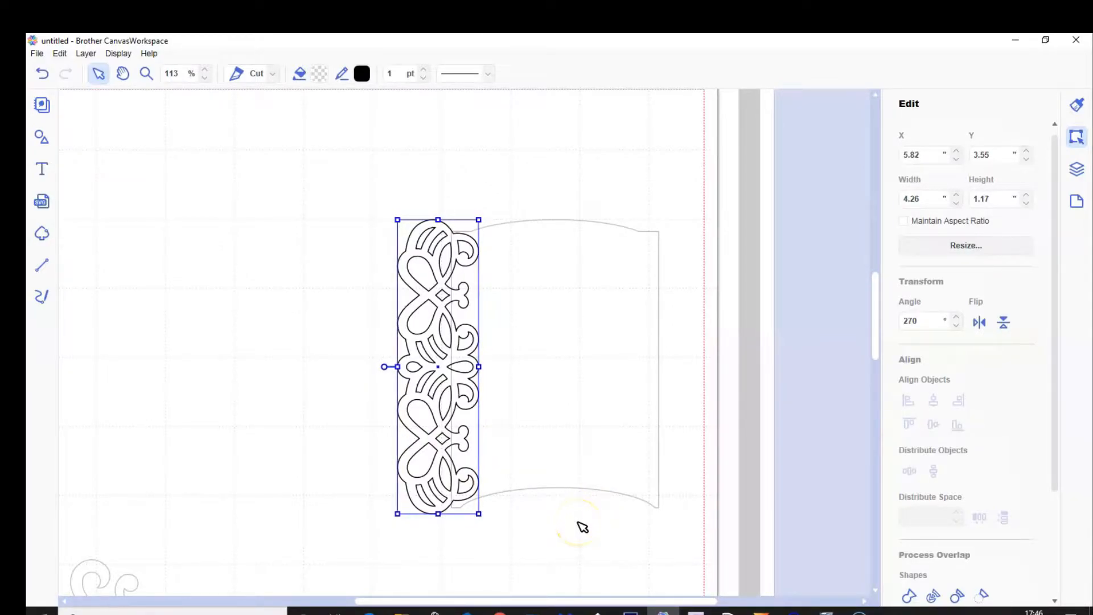
pyautogui.click(580, 533)
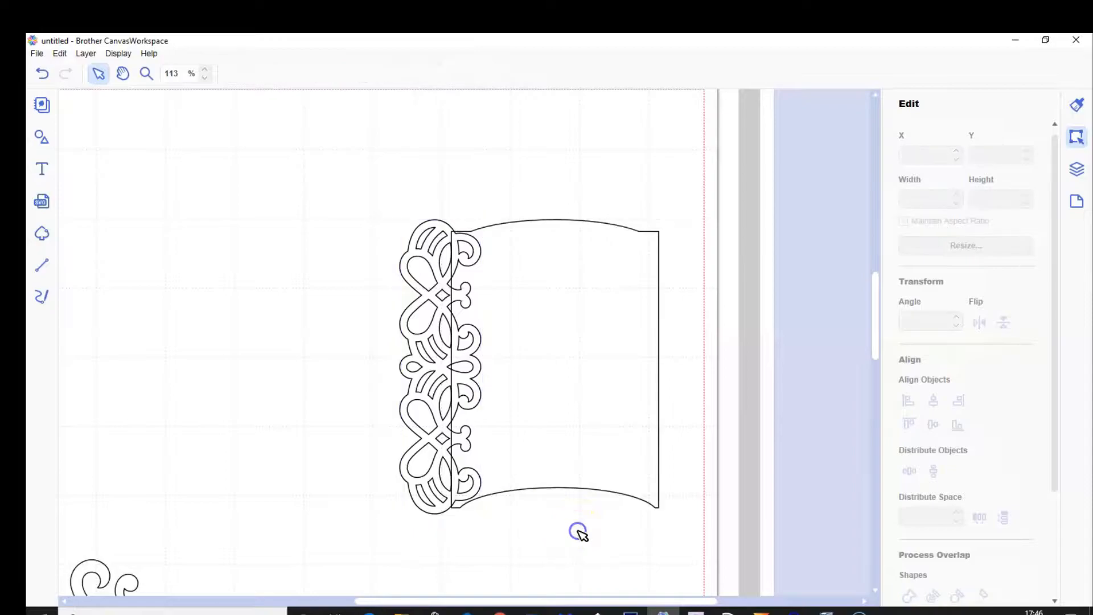
# Reposition the ornament over the frame shape's left edge and enlarge it to about 1.19 by 4.31 inches
pyautogui.click(428, 398)
pyautogui.moveTo(430, 400); pyautogui.dragTo(374, 400)
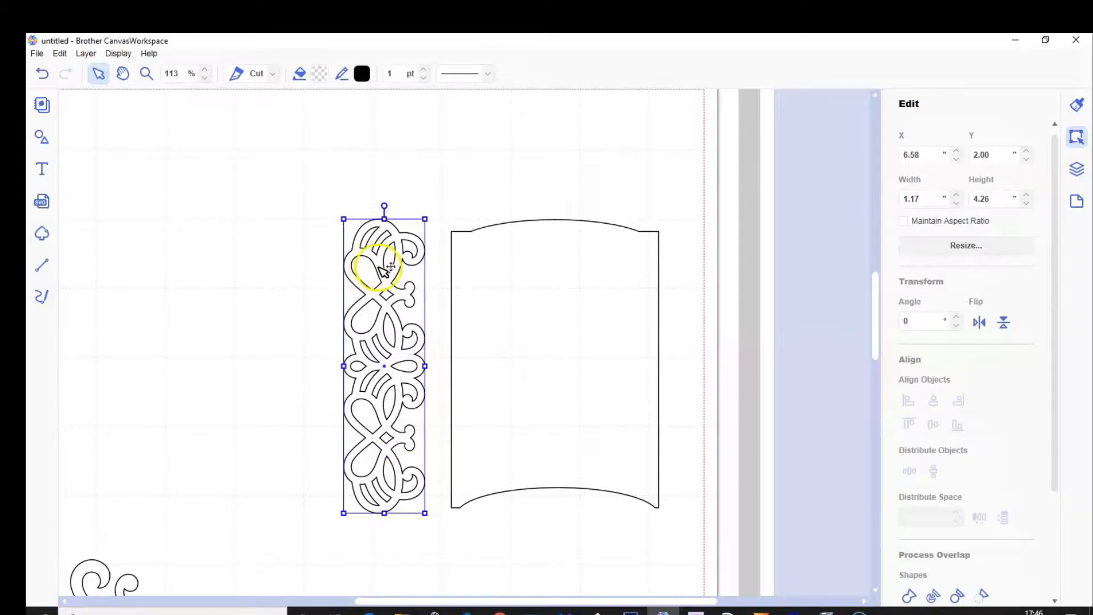
pyautogui.click(85, 54)
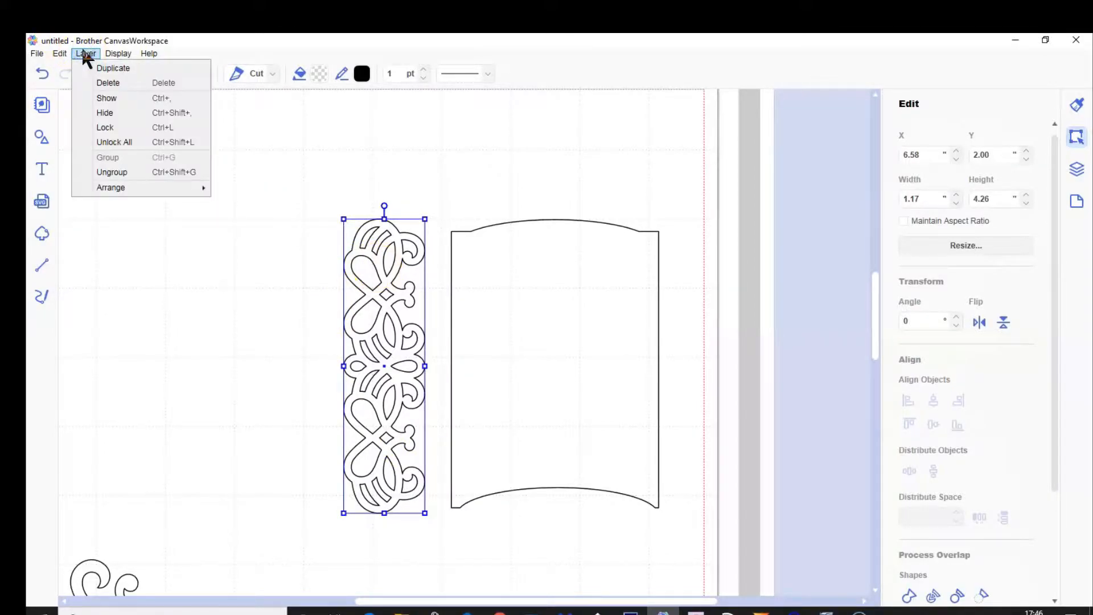
pyautogui.click(379, 251)
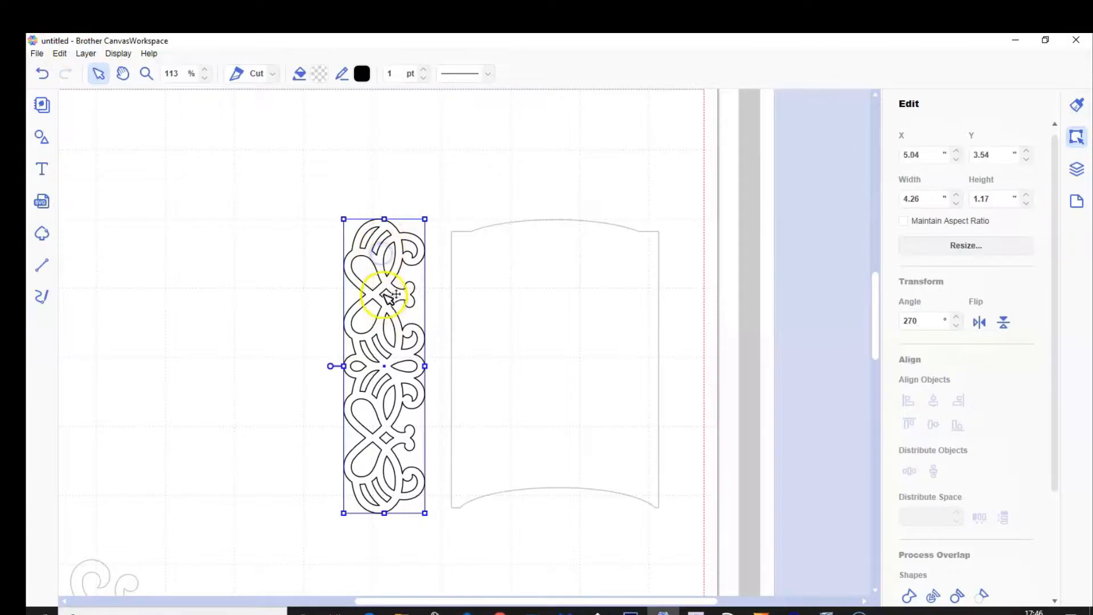
pyautogui.click(613, 544)
pyautogui.moveTo(402, 379); pyautogui.dragTo(451, 387)
pyautogui.moveTo(395, 512); pyautogui.dragTo(394, 528)
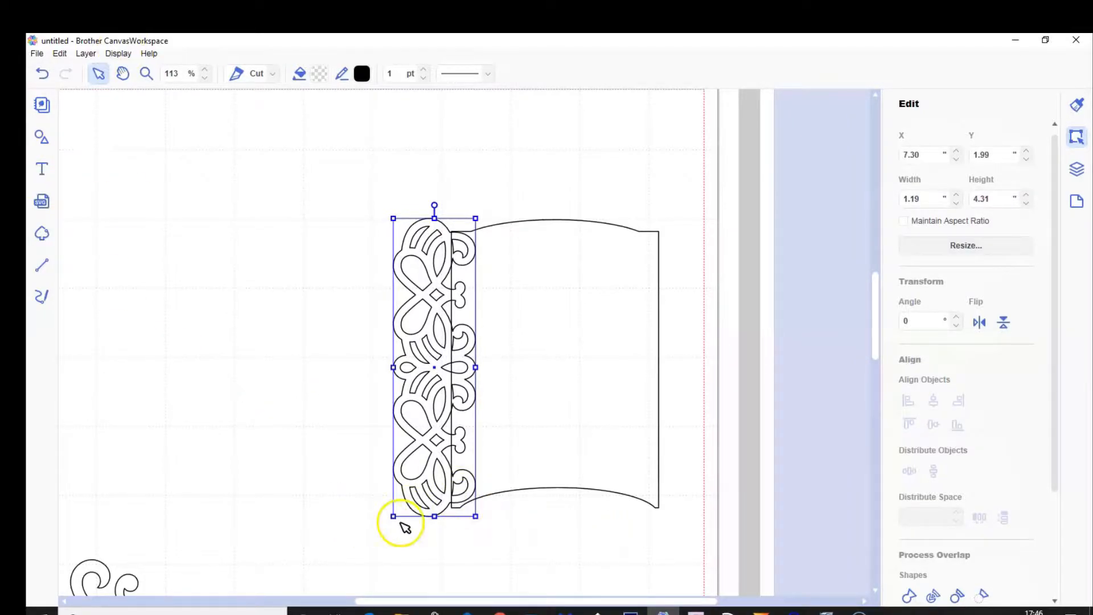
# Try to unite the ornament with the frame shape, and undo the merge
pyautogui.moveTo(347, 298); pyautogui.dragTo(572, 414)
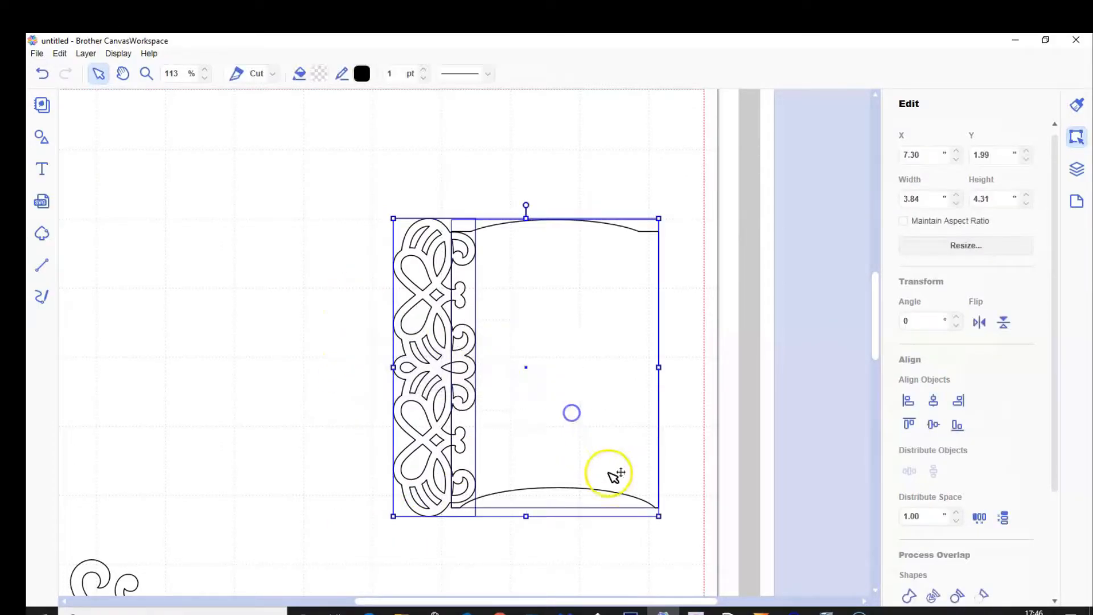
pyautogui.click(910, 596)
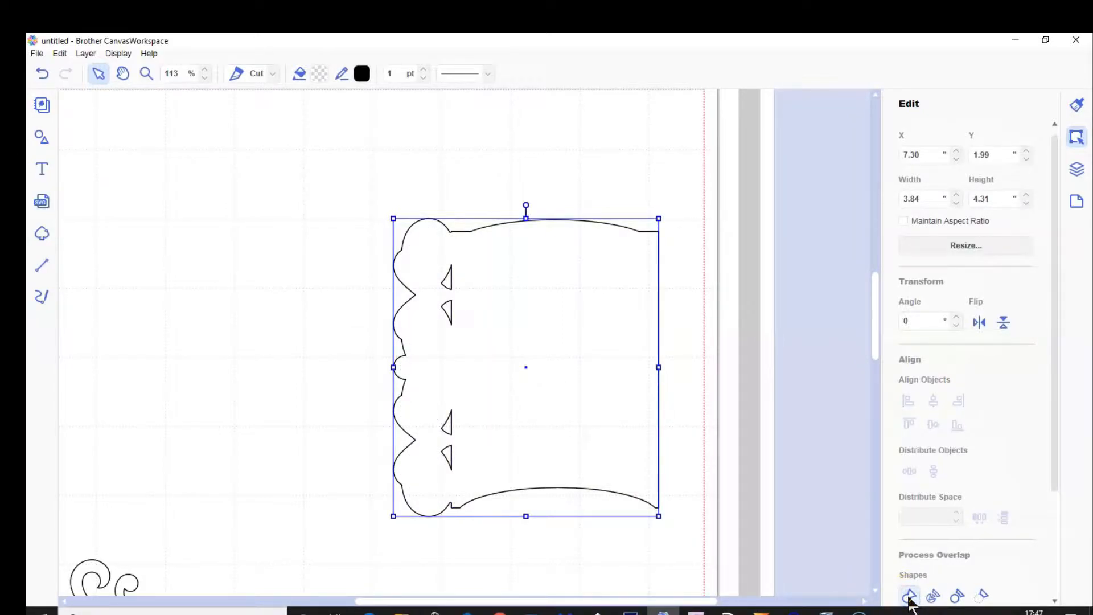
pyautogui.click(43, 75)
pyautogui.click(43, 75)
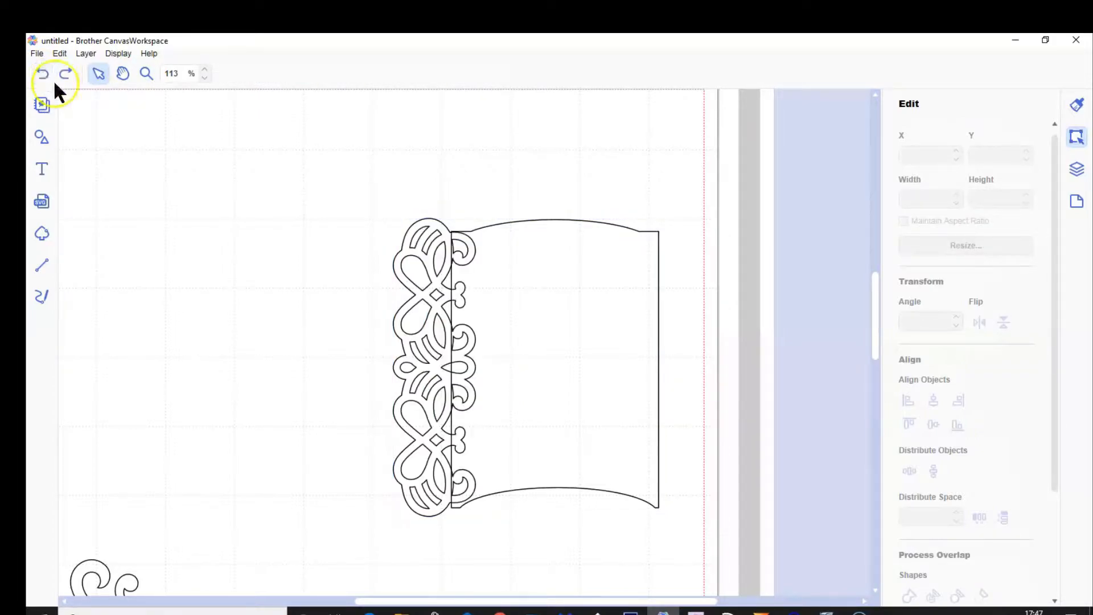
# Move the ornament clear of the frame shape and ungroup it into separate pieces
pyautogui.moveTo(427, 447); pyautogui.dragTo(282, 393)
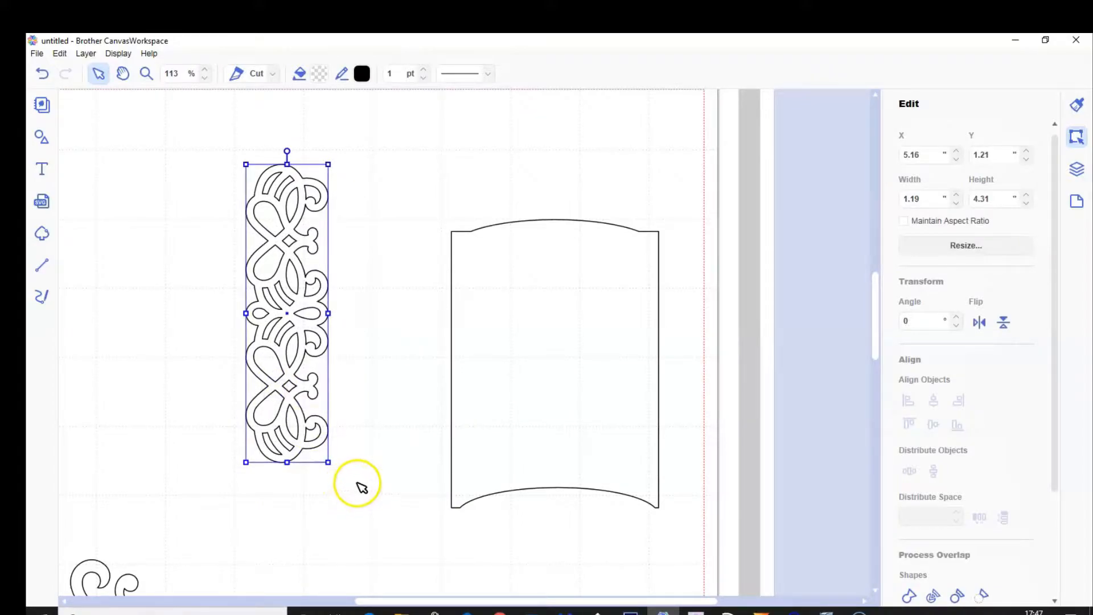
pyautogui.click(85, 53)
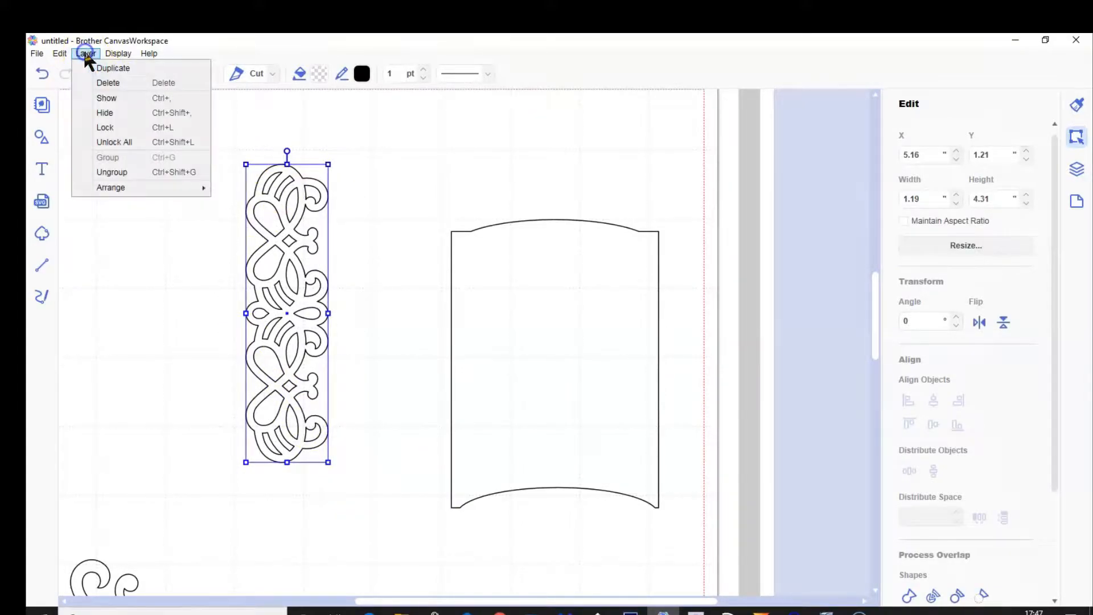
pyautogui.click(111, 172)
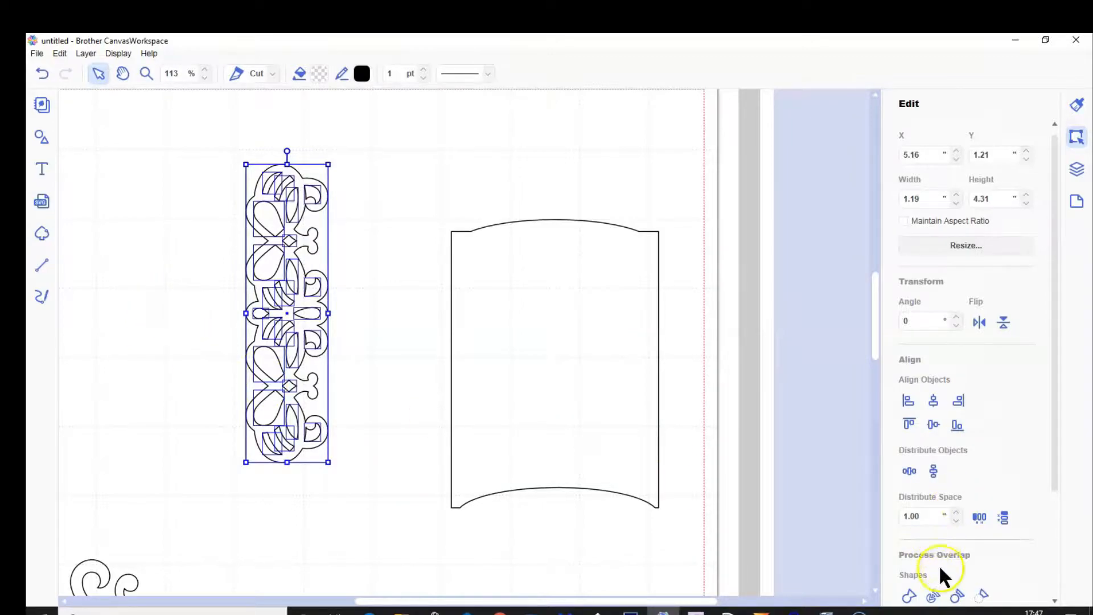
# Try reducing the ungrouped ornament pieces to one solid outline, and undo it
pyautogui.click(958, 597)
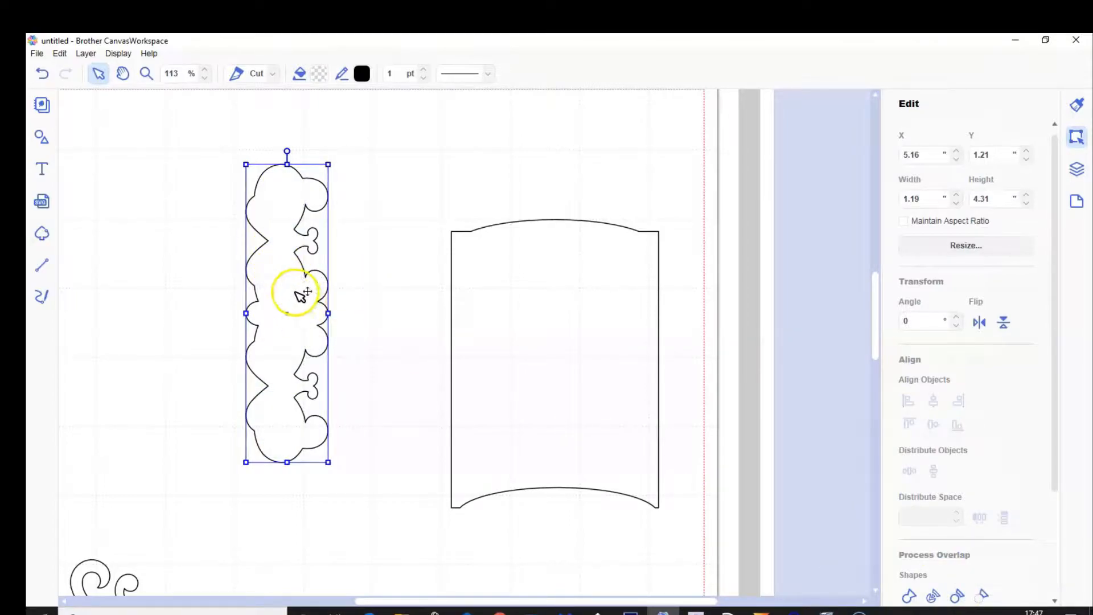
pyautogui.click(37, 71)
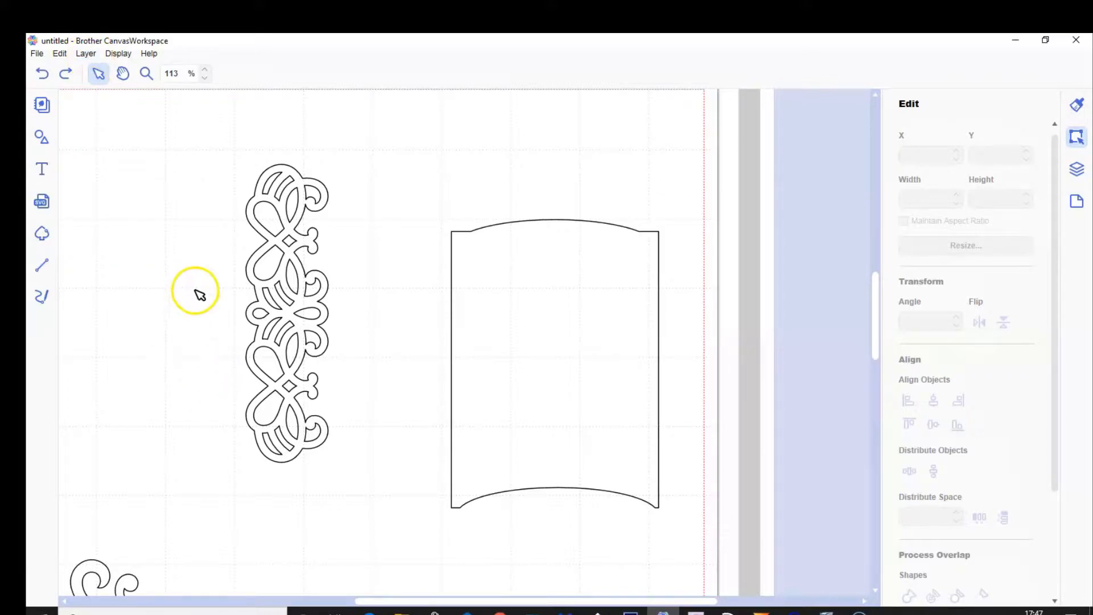
pyautogui.click(263, 200)
# Select all the ornament's pieces and process their overlap to keep only the solid outer outline
pyautogui.moveTo(228, 153); pyautogui.dragTo(357, 498)
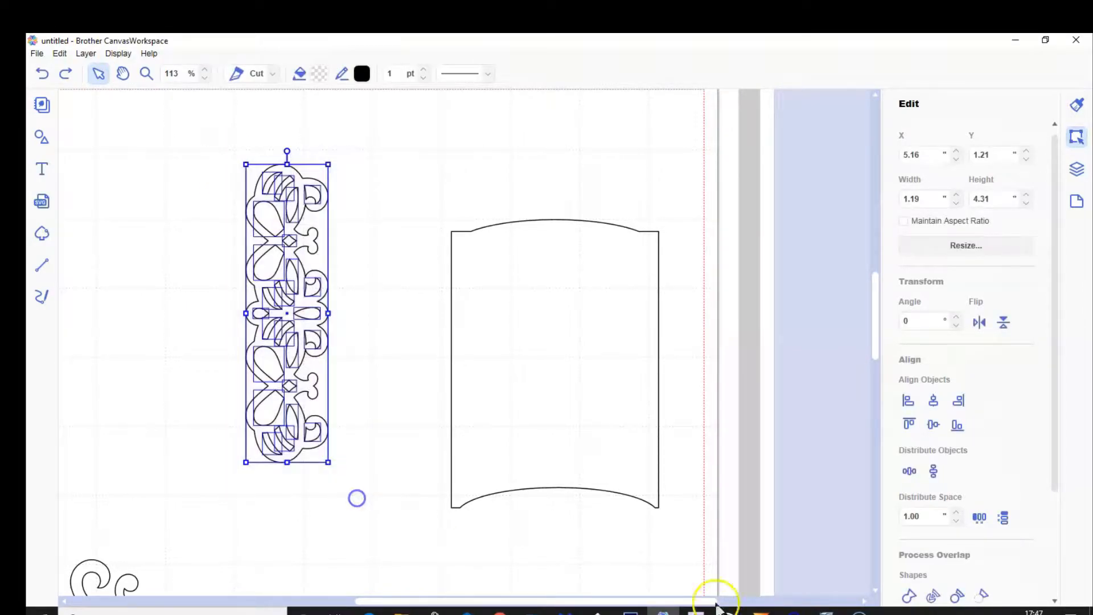
pyautogui.click(955, 595)
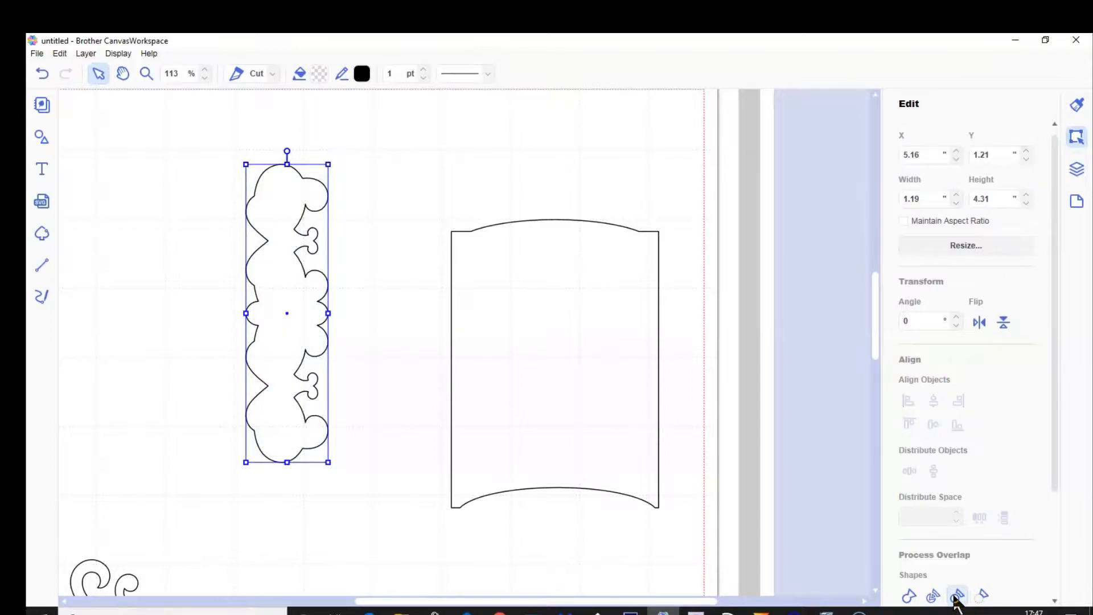
pyautogui.click(341, 507)
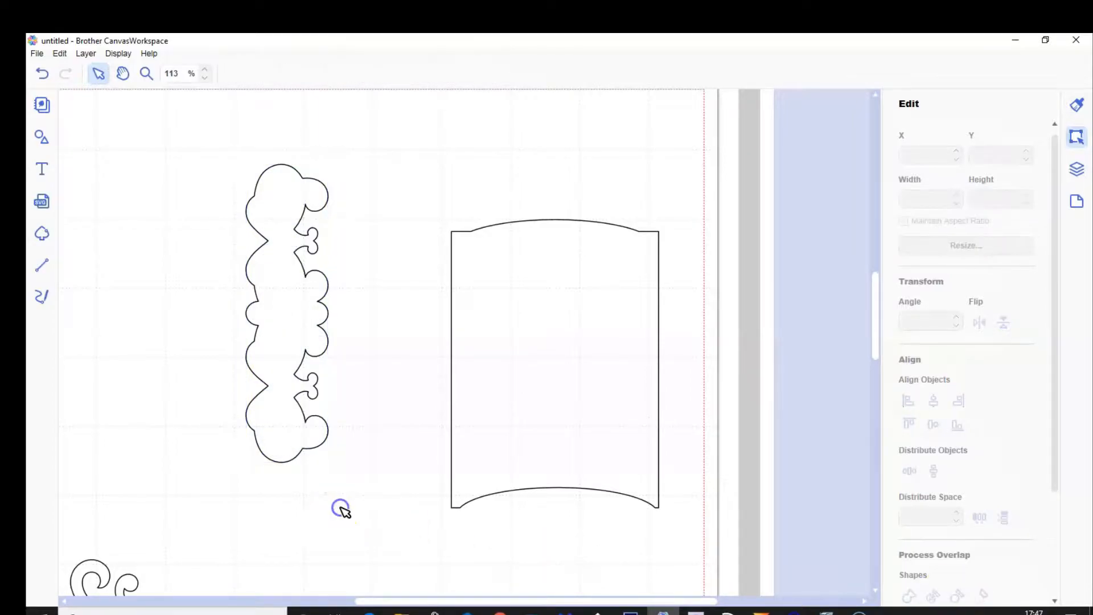
# Undo the last overlap processing and send the ornament's outer outline to the back of the stack
pyautogui.click(42, 73)
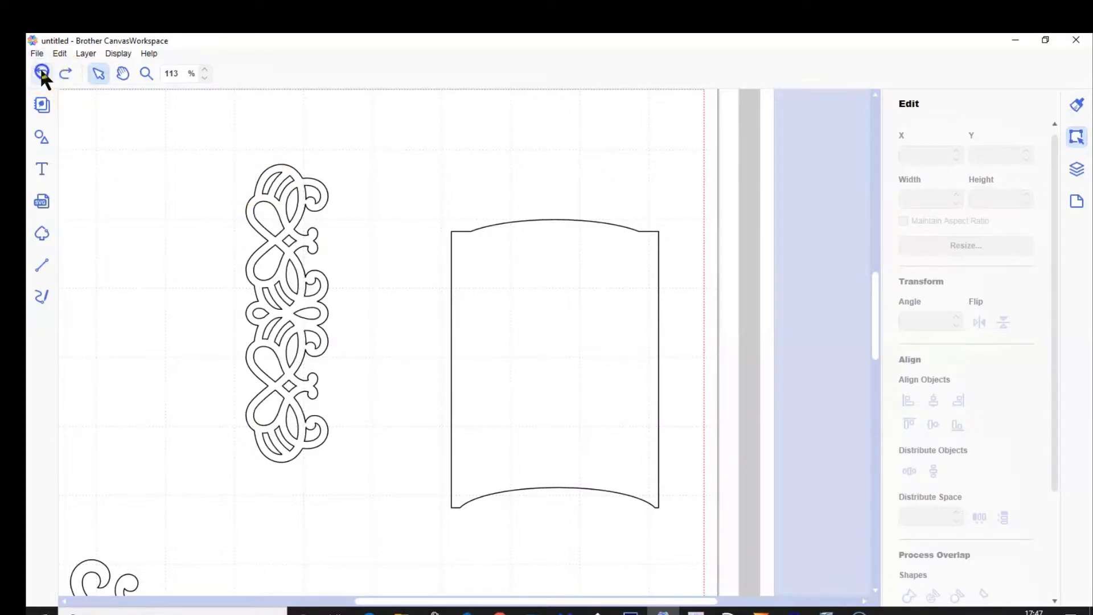
pyautogui.click(294, 173)
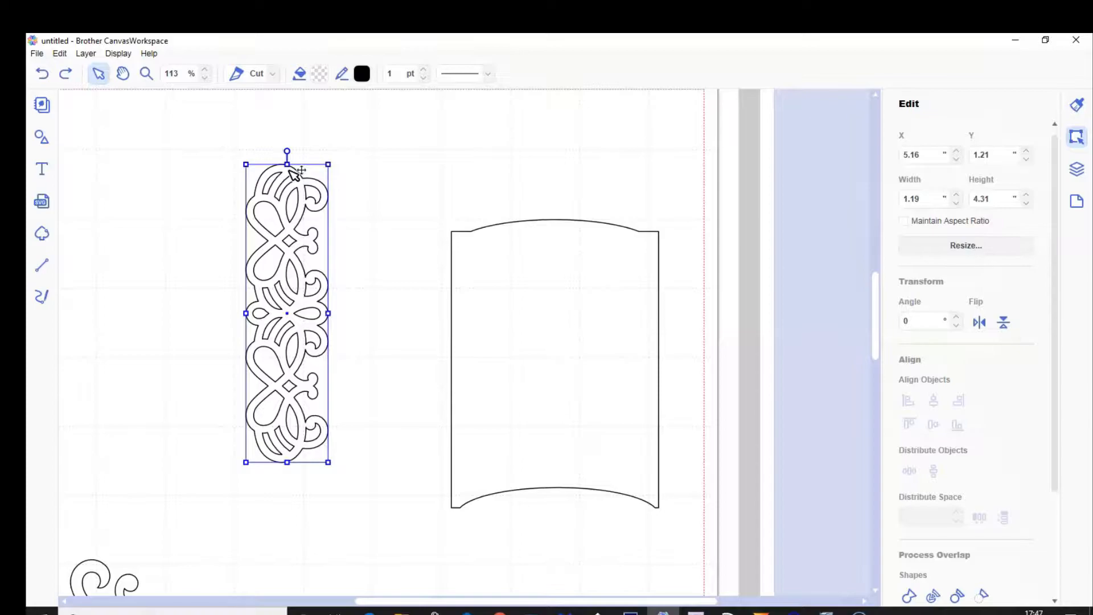
pyautogui.rightClick(289, 171)
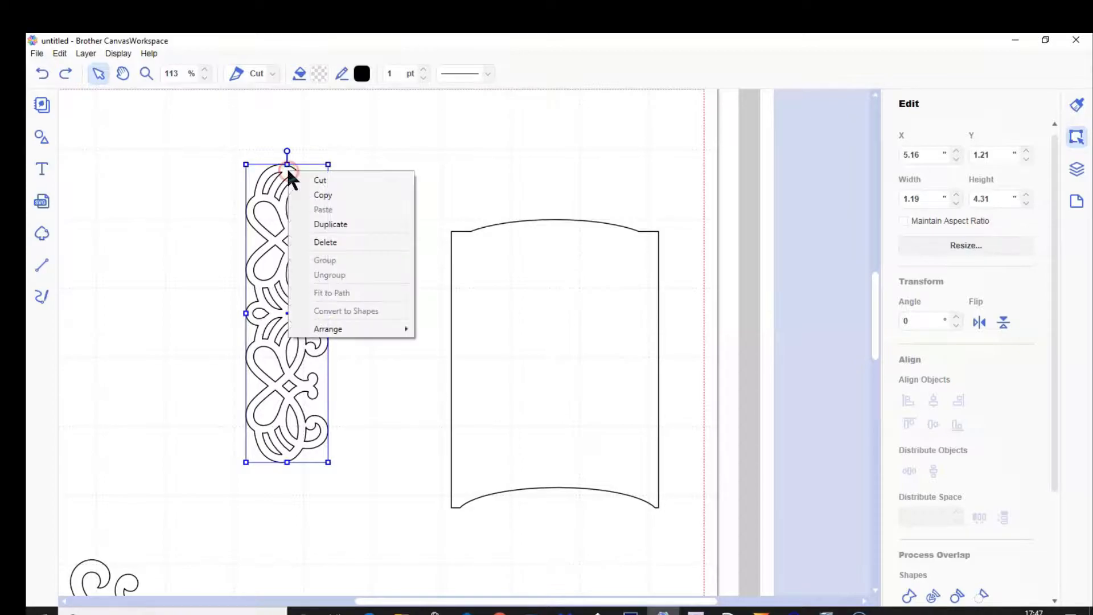
pyautogui.click(344, 329)
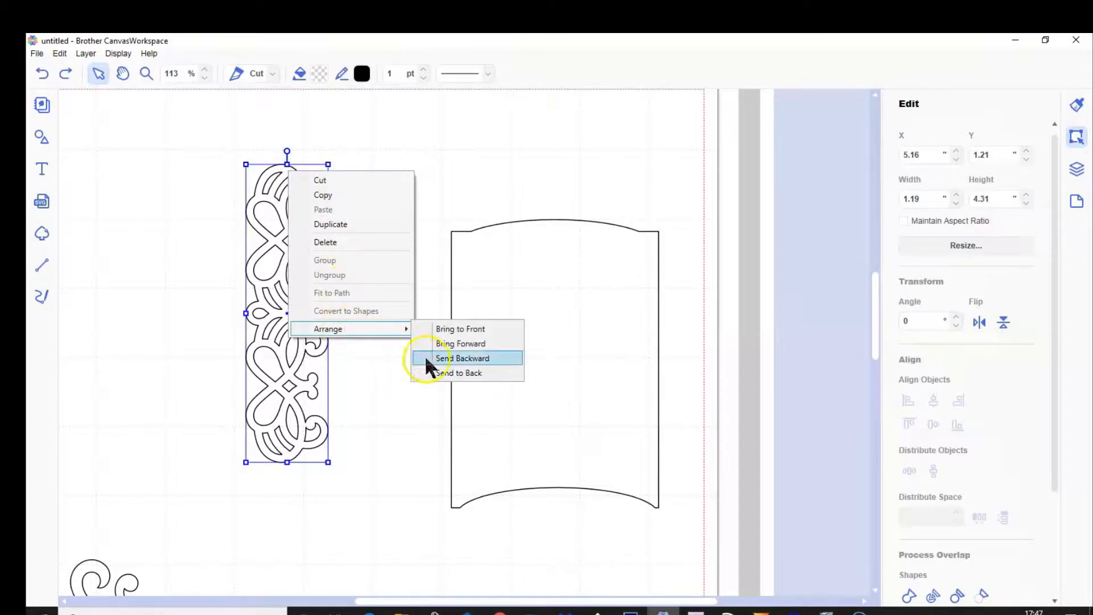
pyautogui.click(450, 373)
# Subtract the inner pieces from the ornament's outer outline and place the cut-out ornament over the frame's left edge at X 7.33", Y 2.00"
pyautogui.moveTo(230, 134); pyautogui.dragTo(364, 506)
pyautogui.click(958, 596)
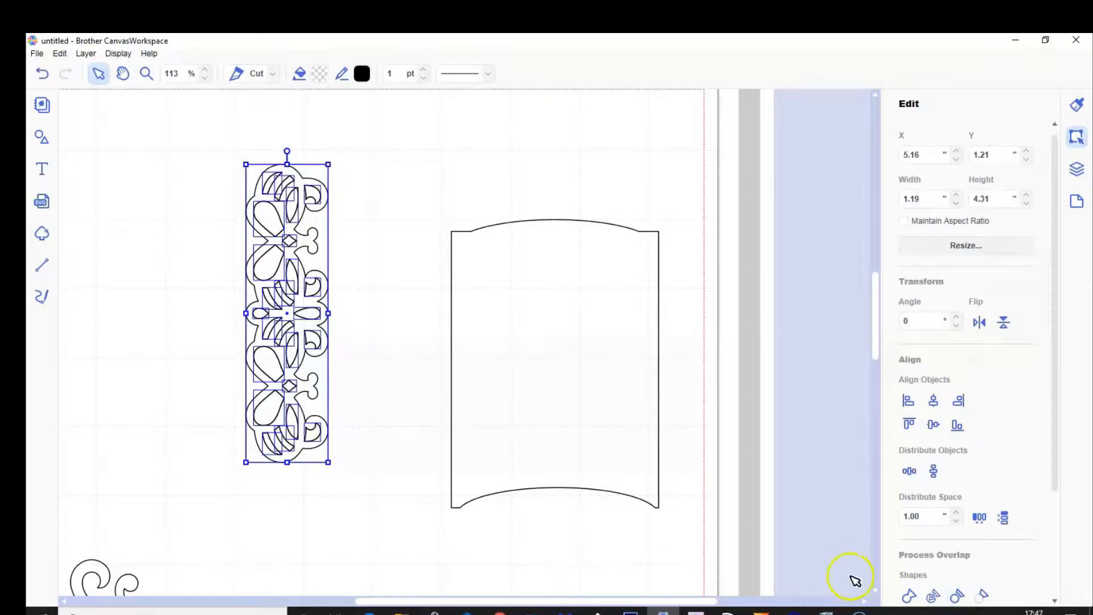
pyautogui.click(318, 496)
pyautogui.moveTo(305, 440); pyautogui.dragTo(455, 498)
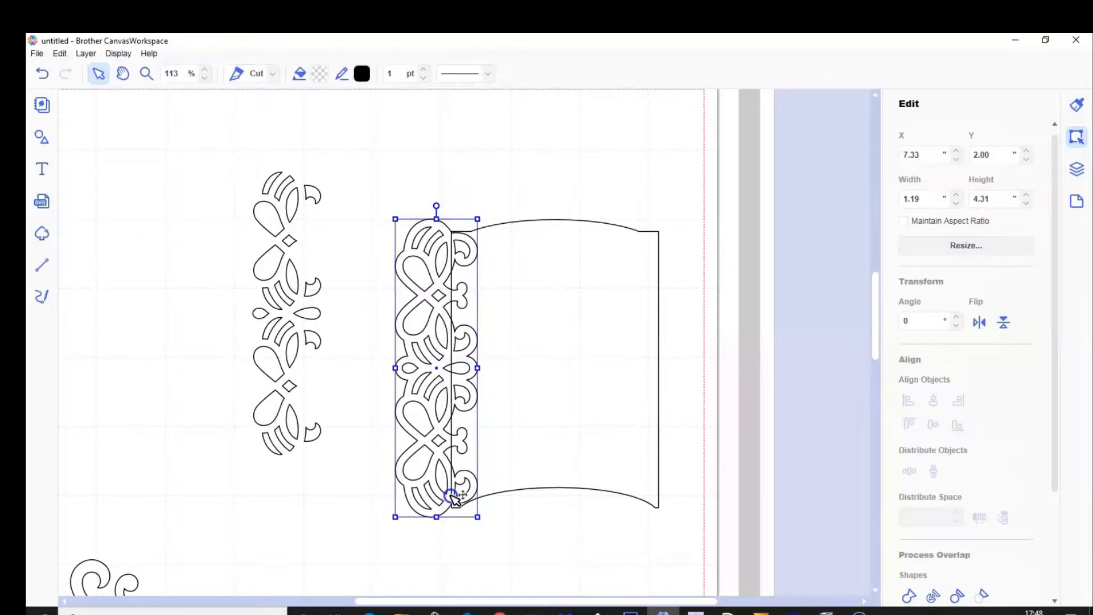
# Delete the leftover inner ornament pieces and unite the cut-out ornament with the frame shape
pyautogui.moveTo(226, 144); pyautogui.dragTo(339, 489)
pyautogui.press('Delete')
pyautogui.moveTo(366, 195); pyautogui.dragTo(526, 432)
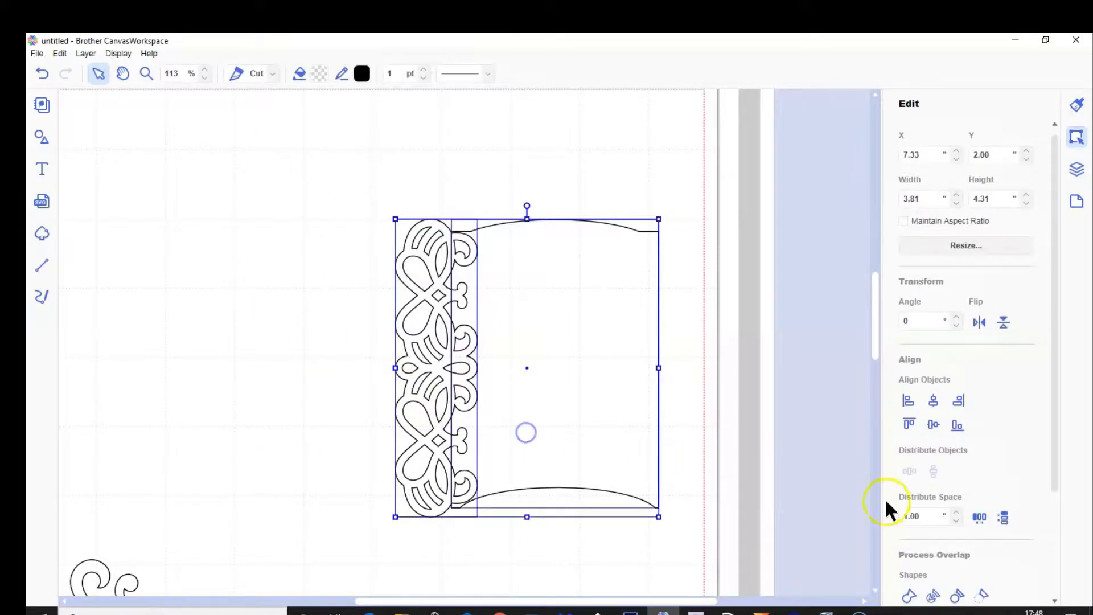
pyautogui.click(910, 596)
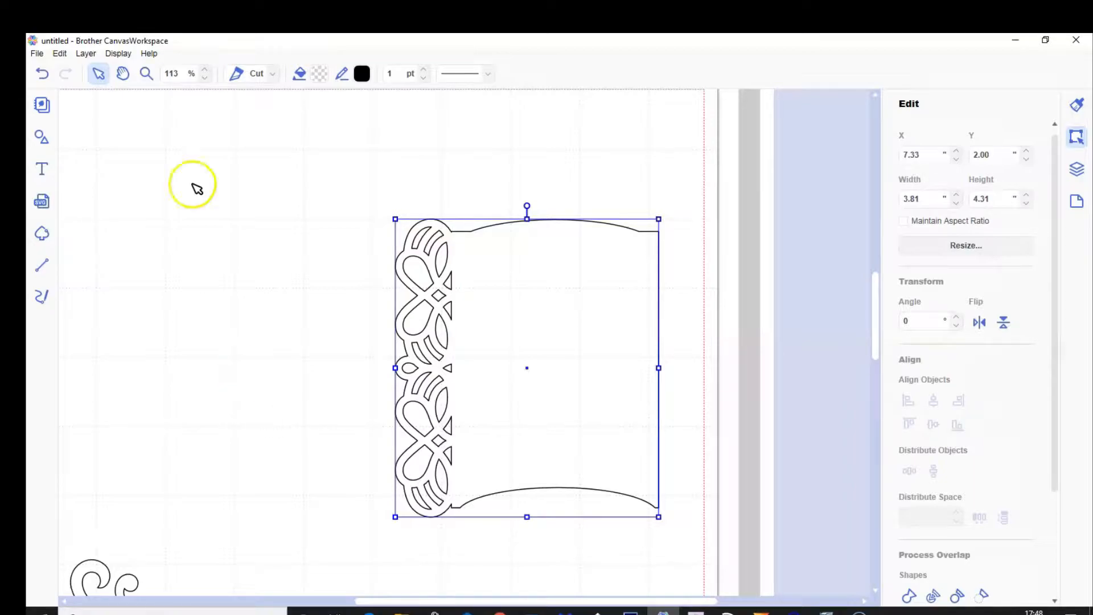
# Move the united half label to the upper middle of the mat, at about X 3.42", Y 1.41"
pyautogui.click(118, 54)
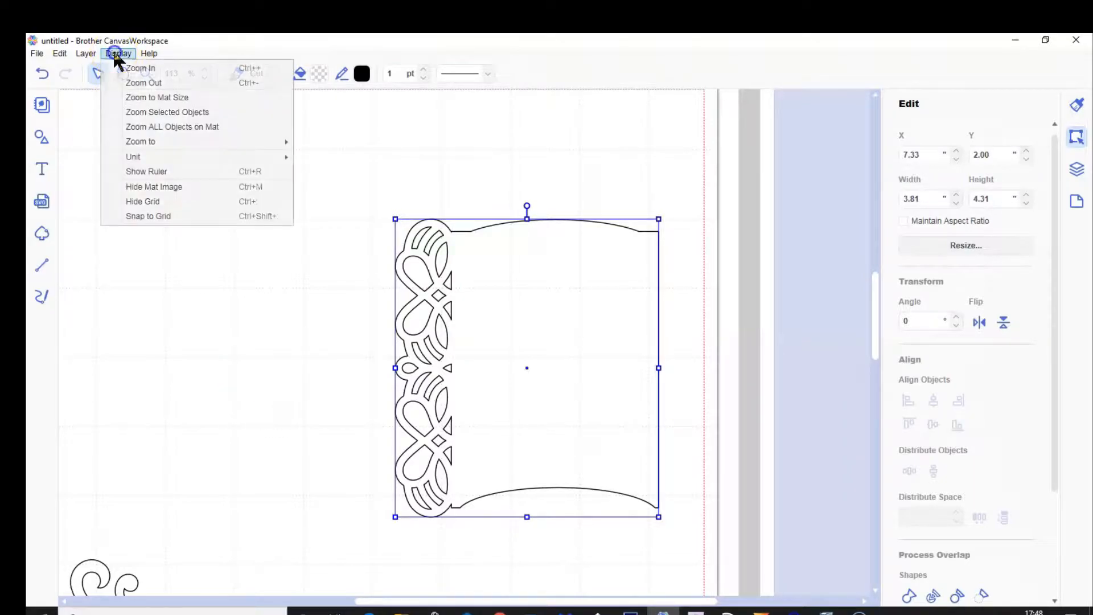
pyautogui.click(152, 98)
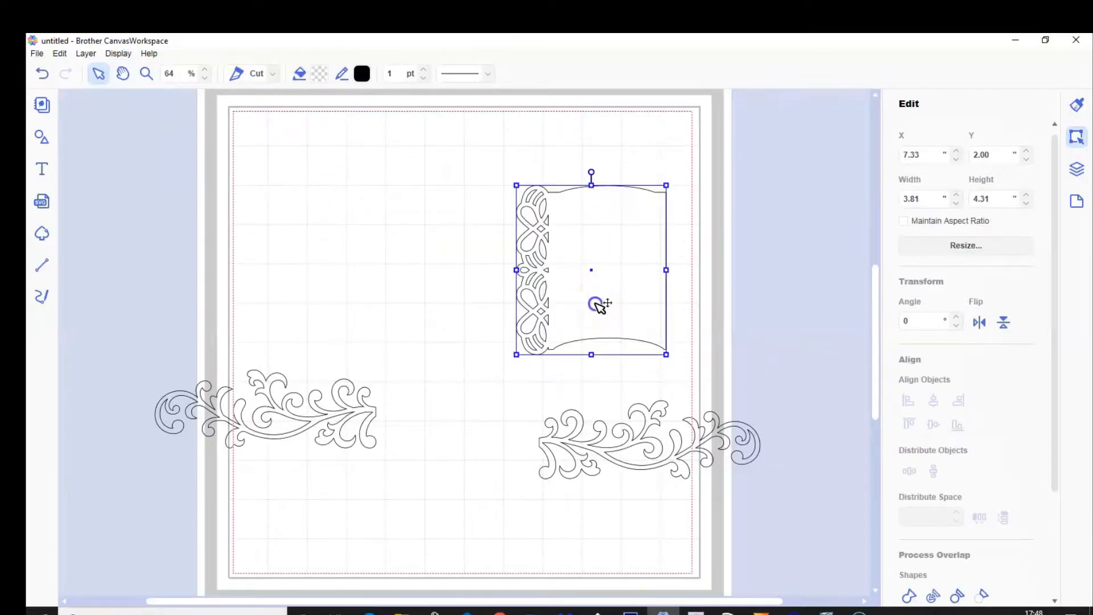
pyautogui.moveTo(595, 305); pyautogui.dragTo(441, 281)
# Duplicate the half label, flip the copy horizontally and place it against the original's plain right edge
pyautogui.click(85, 53)
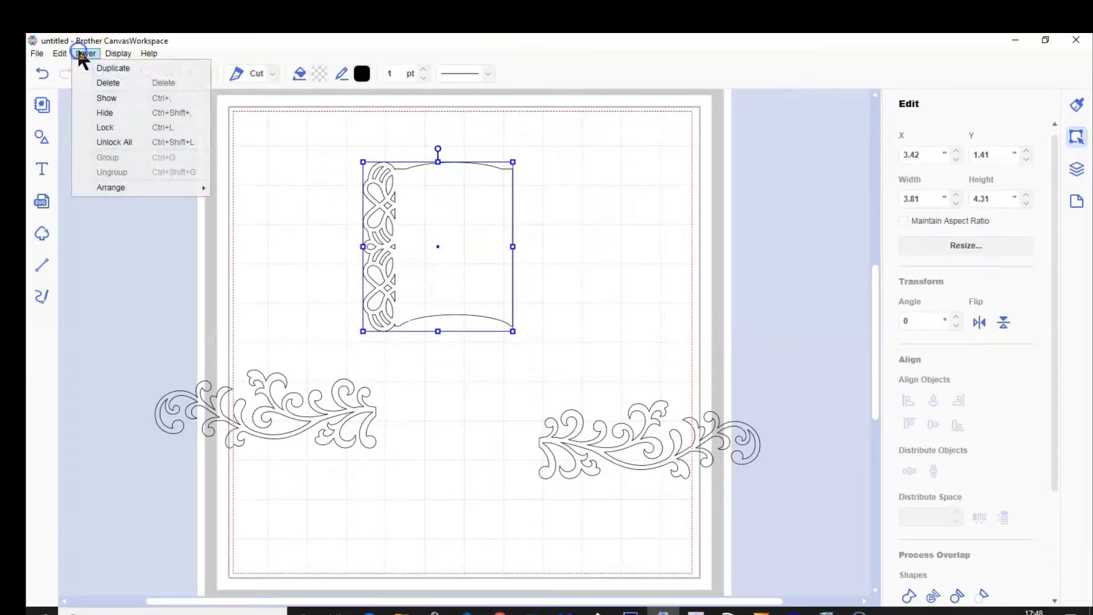
pyautogui.click(109, 67)
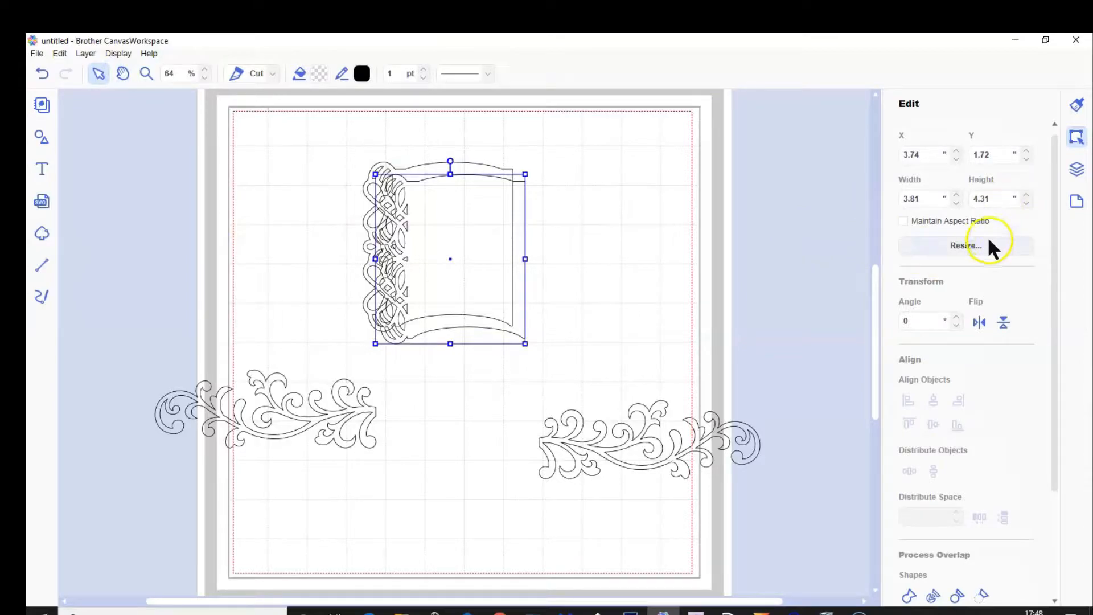
pyautogui.click(979, 322)
pyautogui.moveTo(449, 273); pyautogui.dragTo(586, 257)
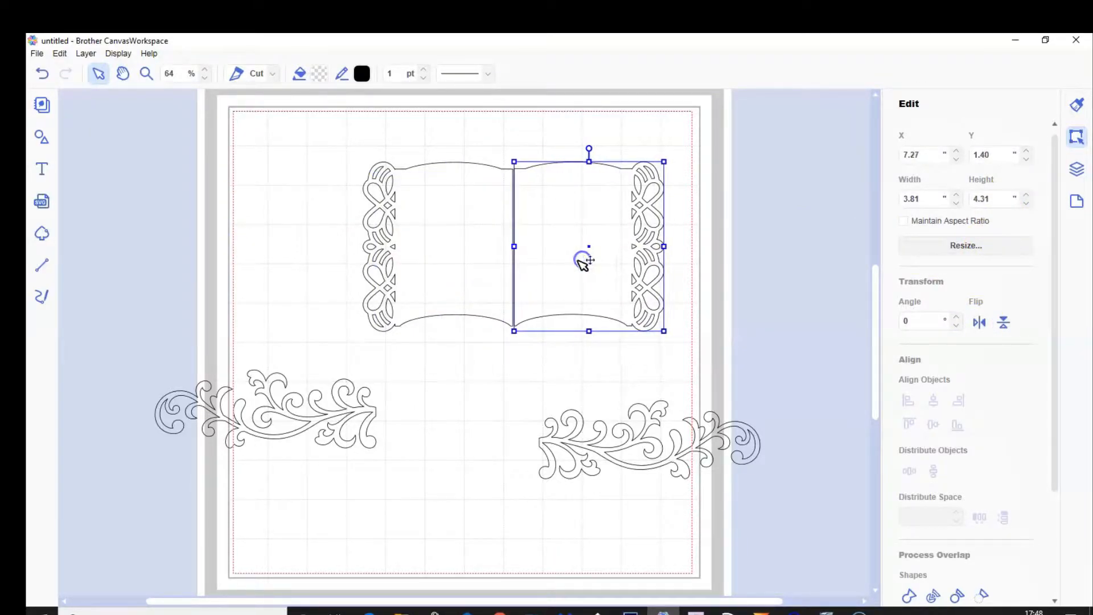
# Select both halves and align them vertically by their middles
pyautogui.moveTo(342, 239); pyautogui.dragTo(687, 251)
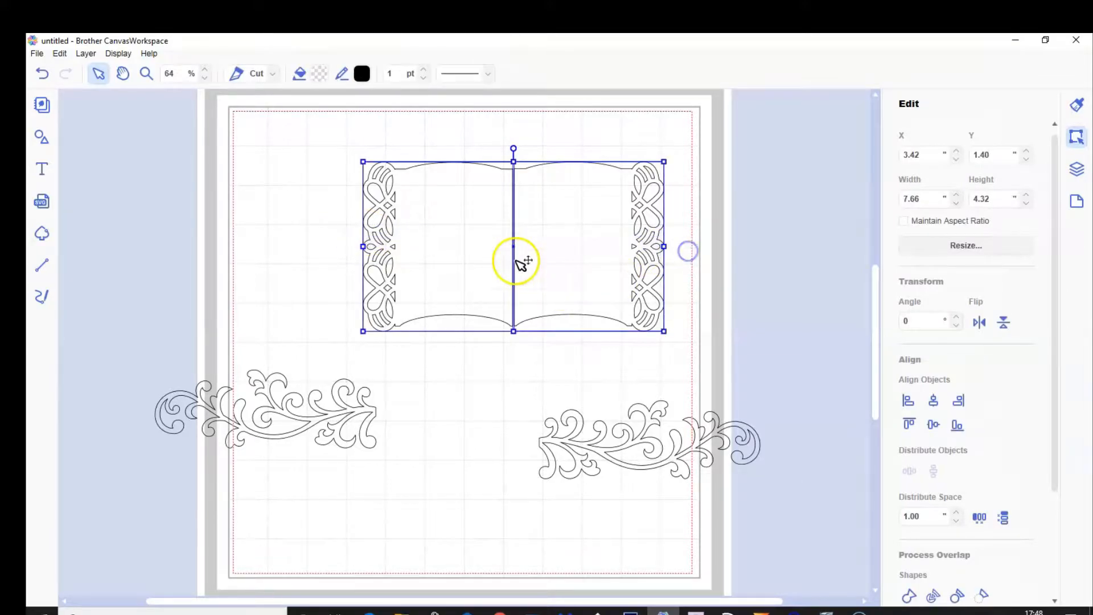
pyautogui.click(934, 427)
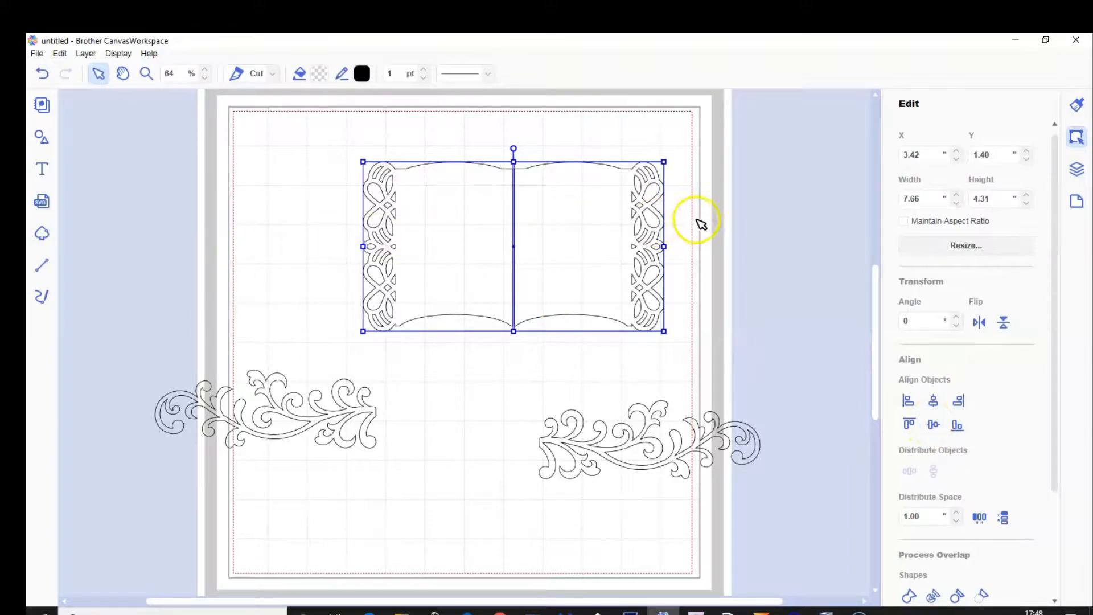
pyautogui.click(477, 149)
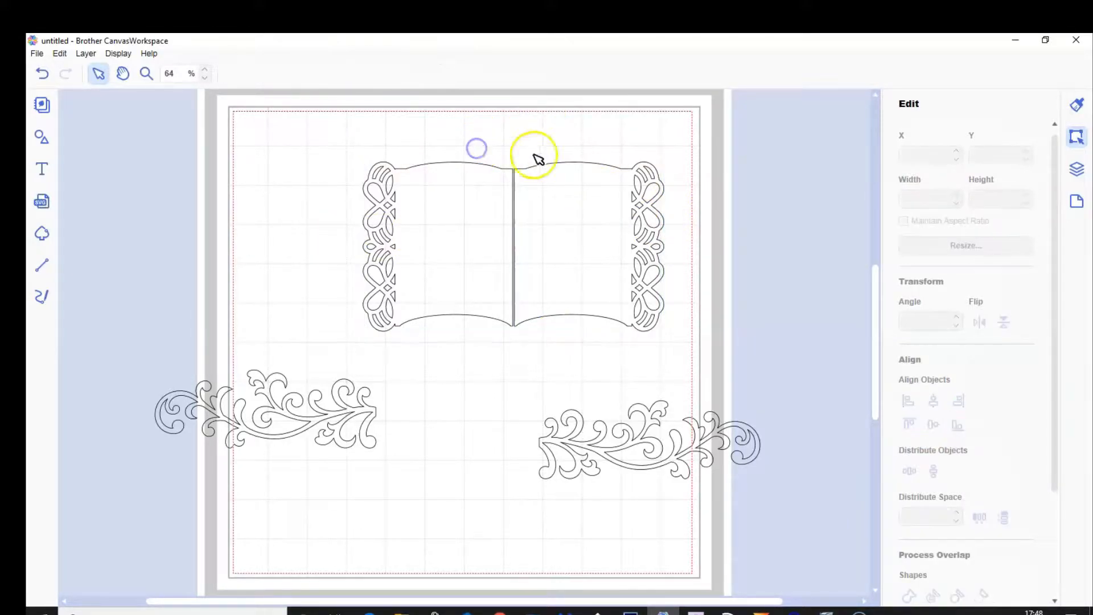
# Nudge the mirrored half left to X 7.24" so its straight edge meets the original half
pyautogui.click(535, 212)
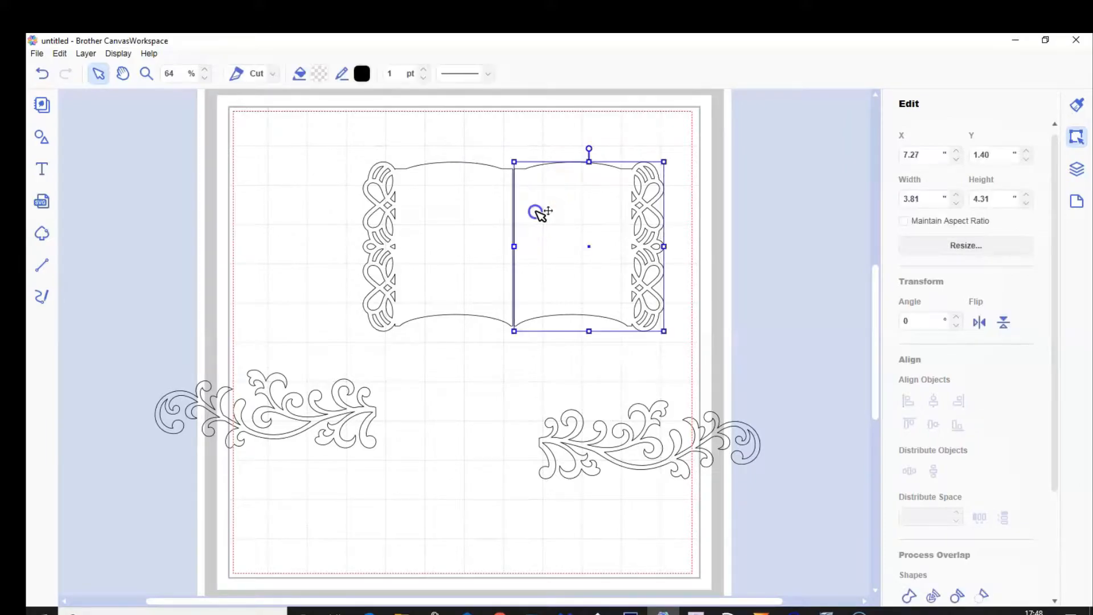
pyautogui.press('Left')
pyautogui.press('Left')
pyautogui.press('Left')
pyautogui.click(753, 208)
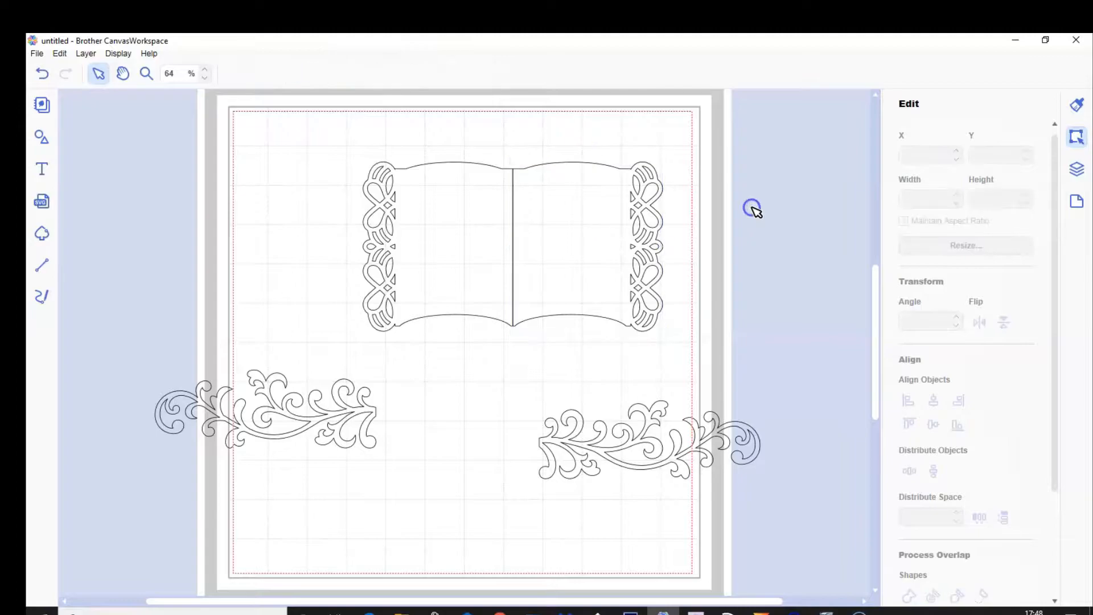
# Nudge the mirrored half further left to X 7.20" so it slightly overlaps the original half along the centre seam
pyautogui.click(566, 220)
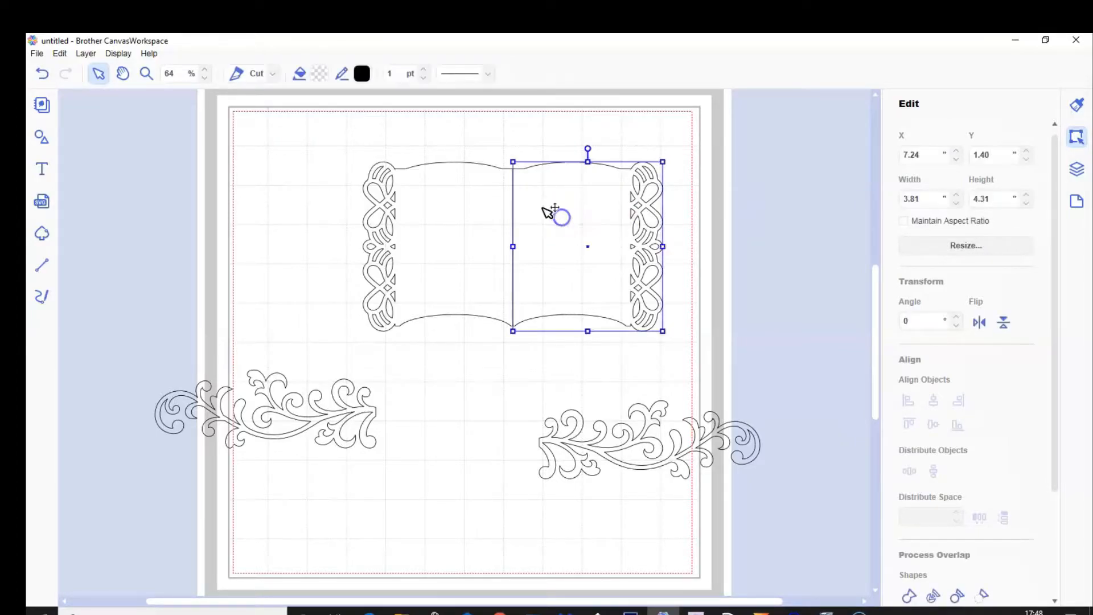
pyautogui.click(144, 75)
pyautogui.moveTo(451, 149); pyautogui.dragTo(560, 277)
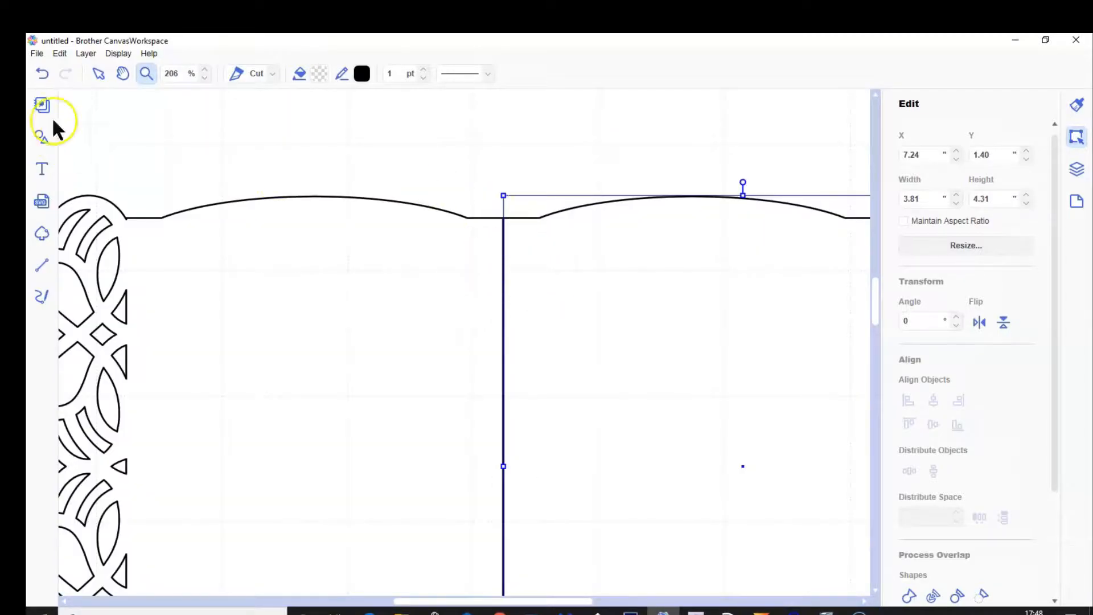
pyautogui.click(101, 73)
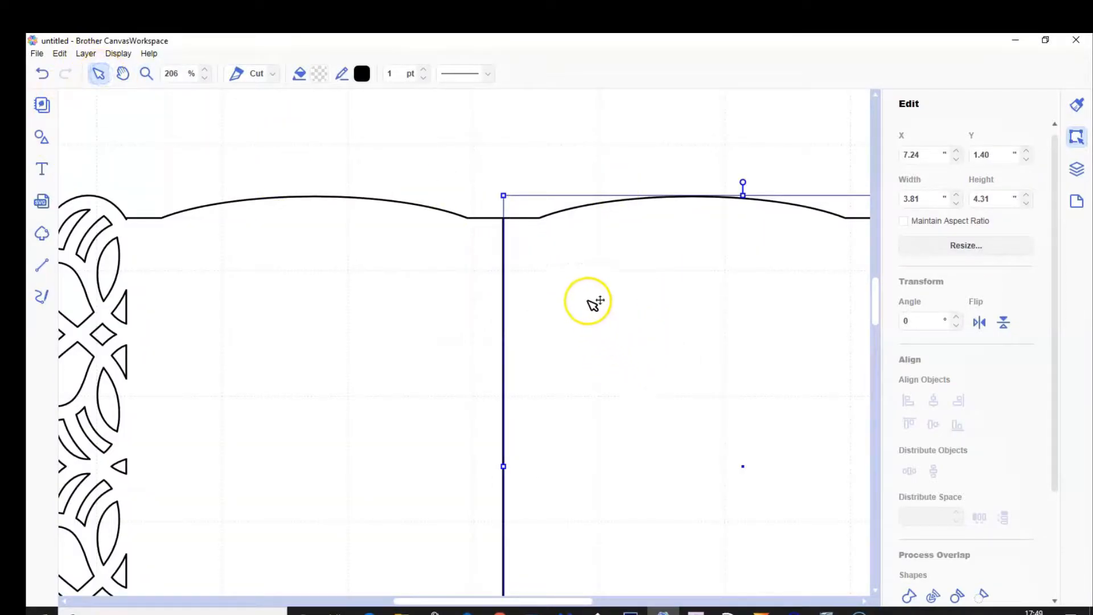
pyautogui.scroll(-1, 595, 285)
pyautogui.scroll(-1, 599, 283)
pyautogui.scroll(-1, 601, 282)
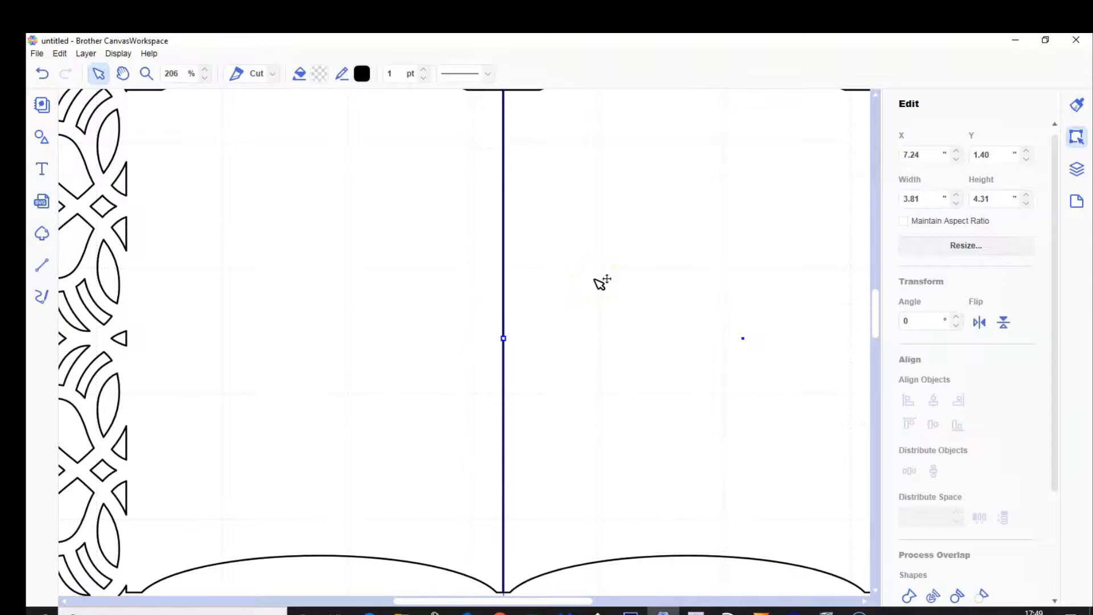
pyautogui.click(204, 77)
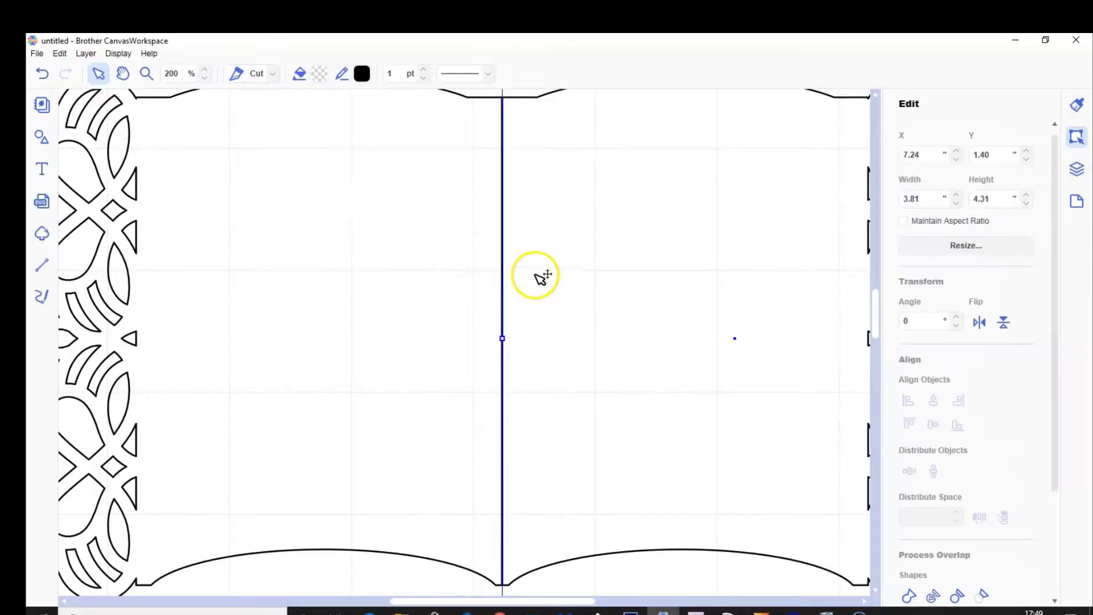
pyautogui.press('Left')
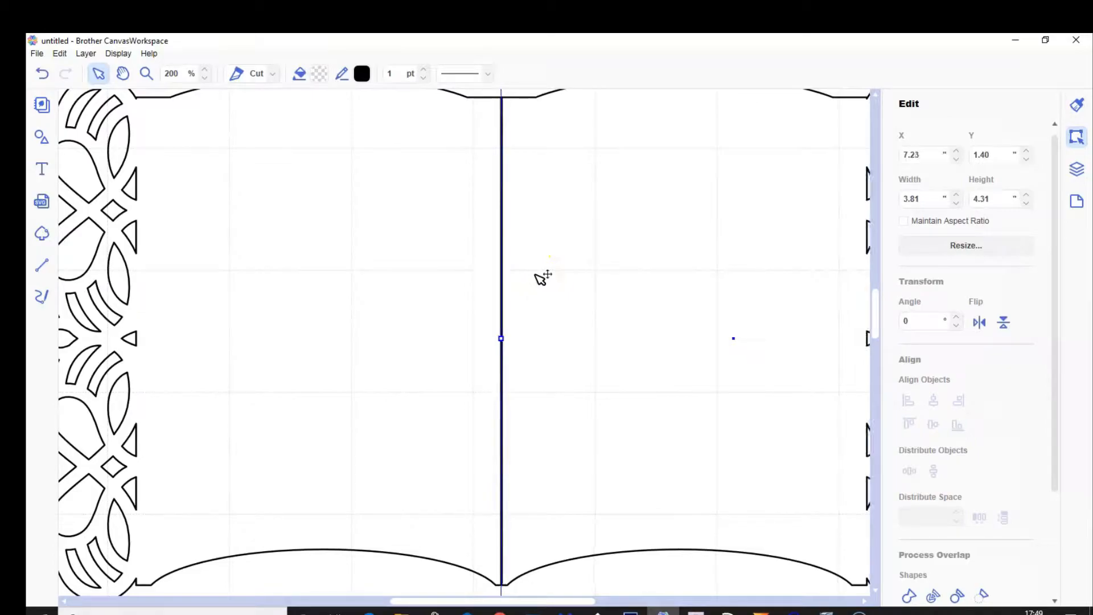
pyautogui.press('Left')
pyautogui.press('Left')
pyautogui.press('Left')
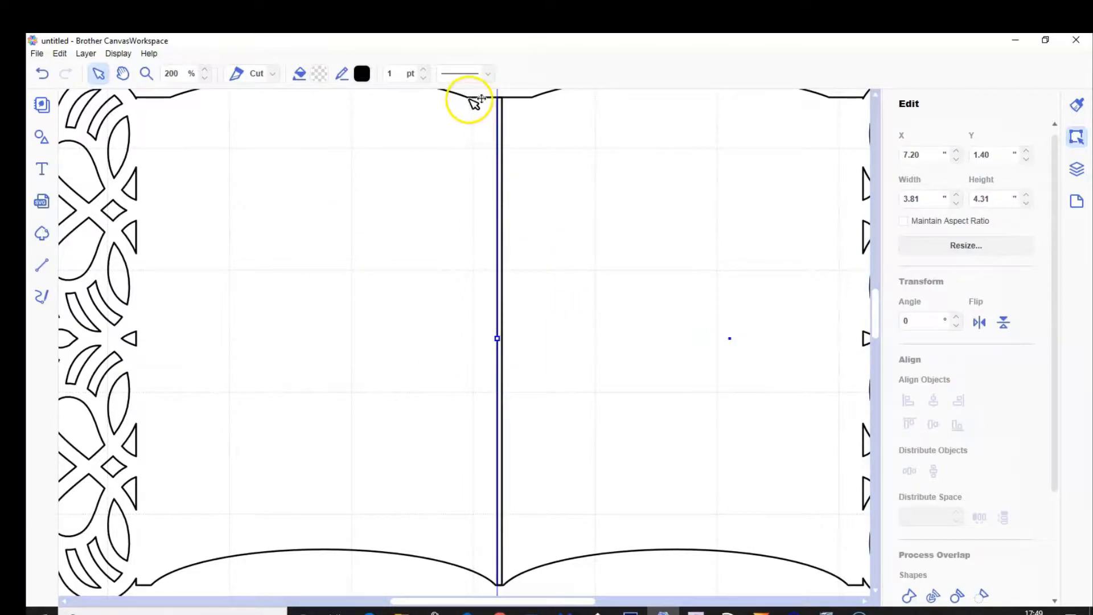
# Shift the mirrored half slightly to Y 1.41", and realign both halves vertically by their middles
pyautogui.scroll(-1, 561, 176)
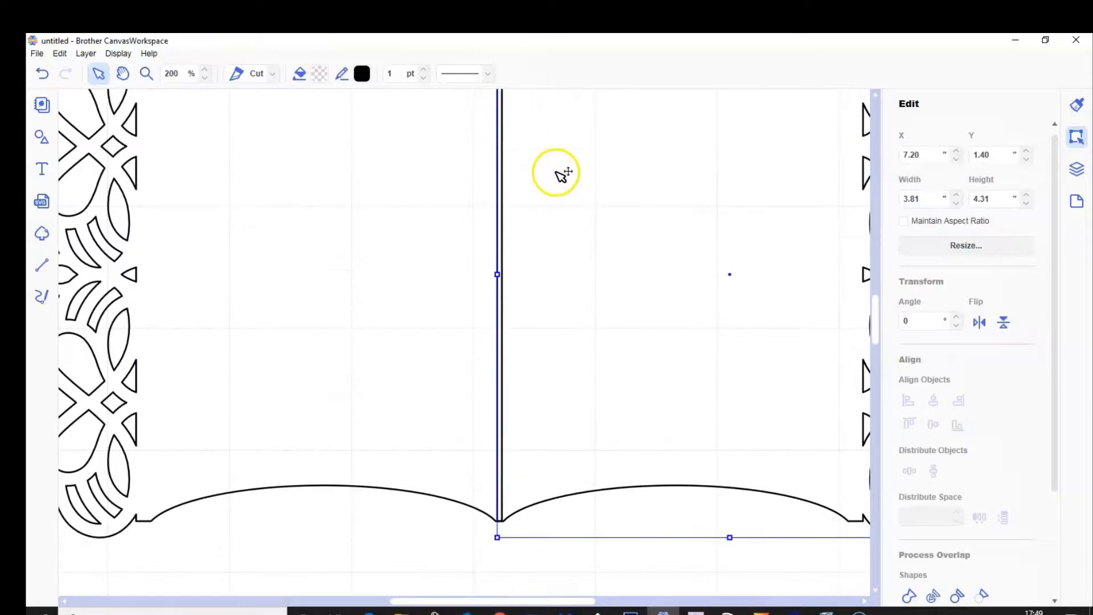
pyautogui.scroll(2, 553, 165)
pyautogui.moveTo(588, 282)
pyautogui.mouseDown()
pyautogui.moveTo(523, 280)
pyautogui.moveTo(586, 280)
pyautogui.mouseUp()
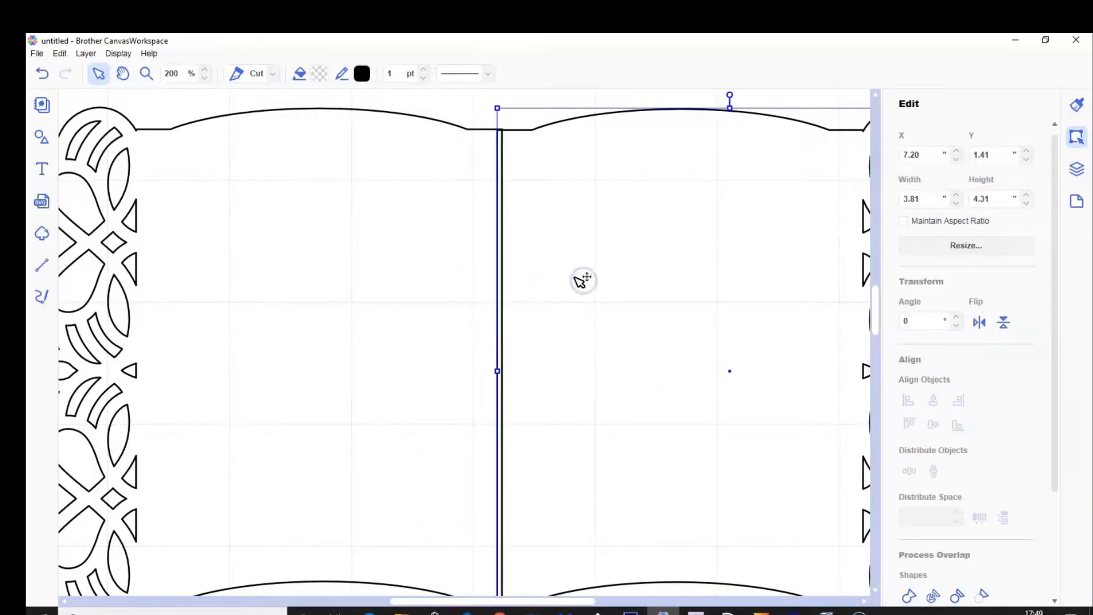
pyautogui.scroll(-3, 582, 280)
pyautogui.scroll(4, 584, 276)
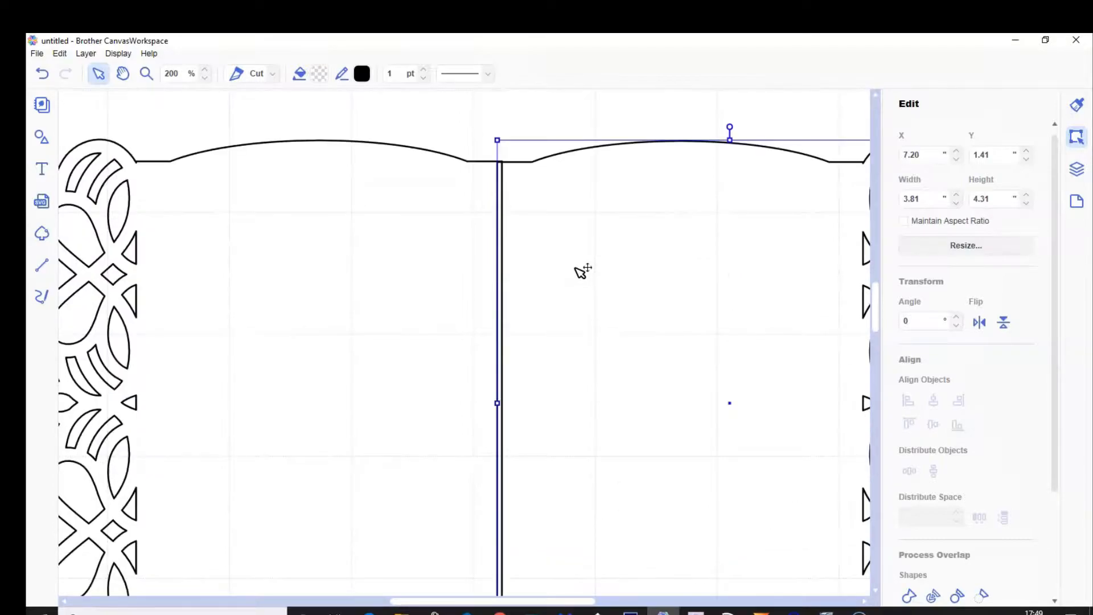
pyautogui.moveTo(172, 125); pyautogui.dragTo(649, 342)
pyautogui.click(932, 423)
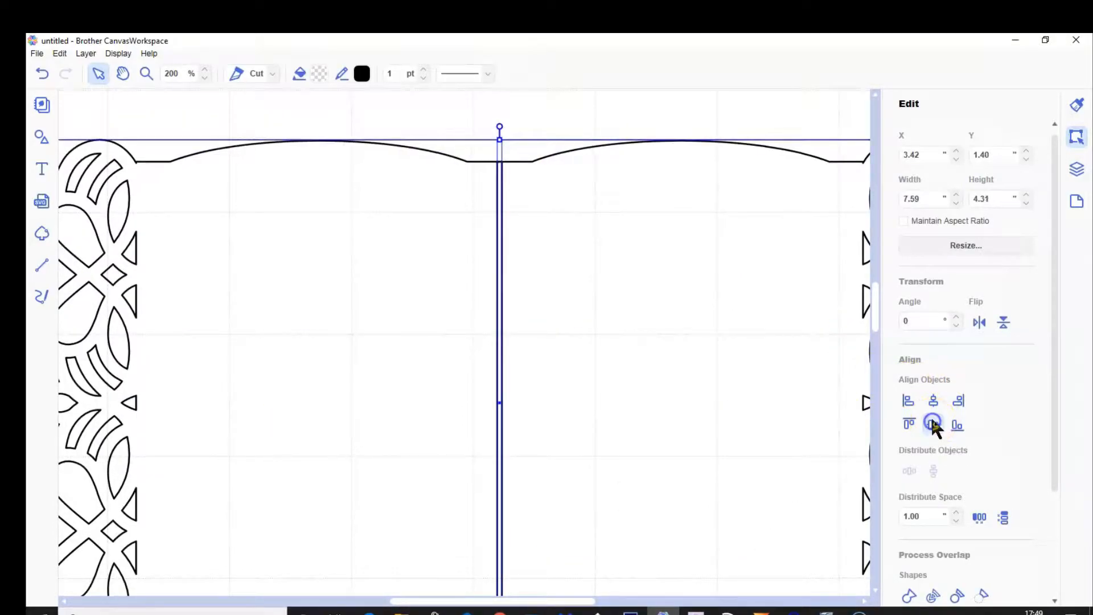
# Unite the two overlapping halves into one label shape without the centre seam
pyautogui.scroll(-1, 652, 265)
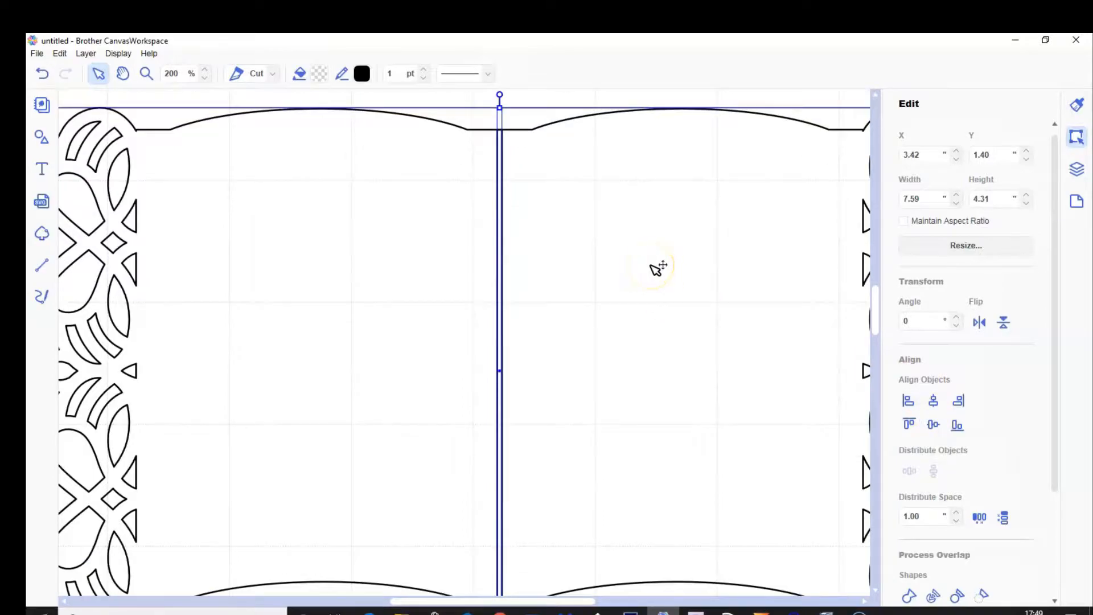
pyautogui.scroll(-3, 654, 266)
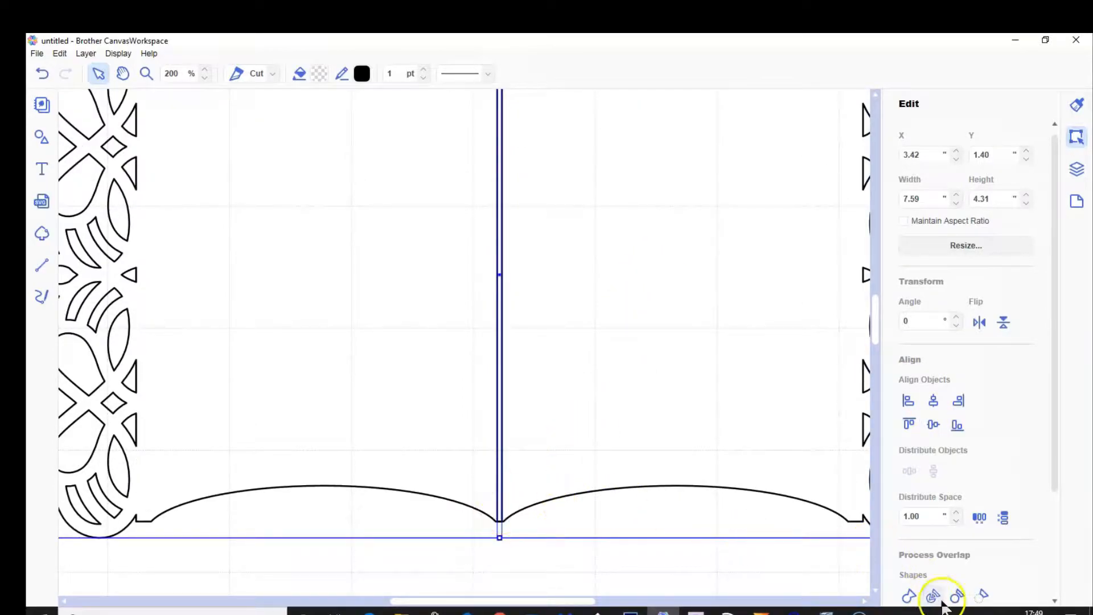
pyautogui.click(907, 596)
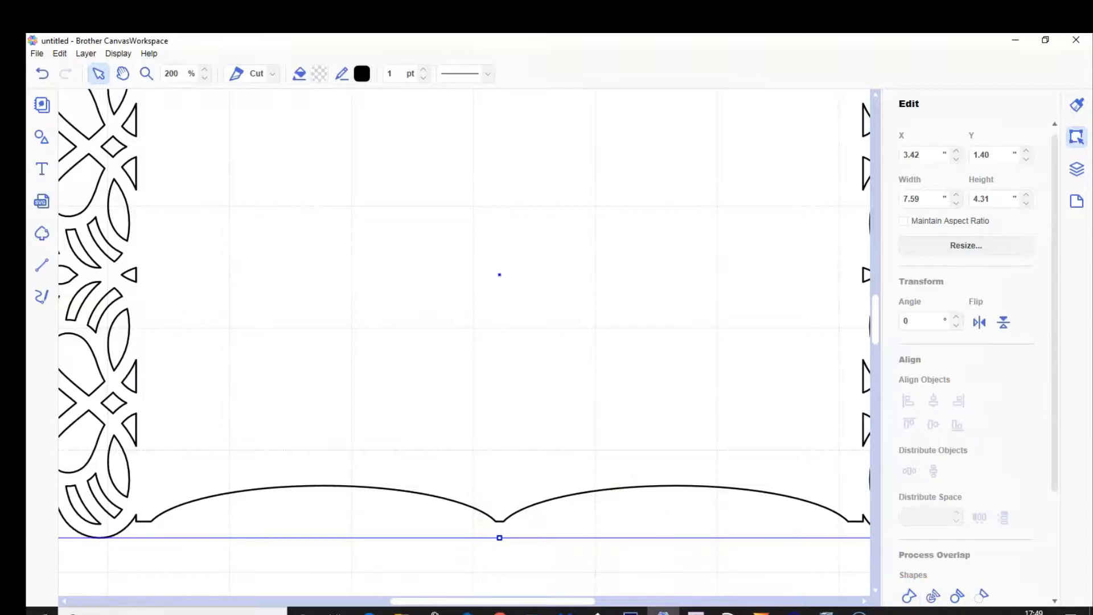
# Reposition the finished label near the mat's upper centre, at about X 1.81", Y 1.05"
pyautogui.click(124, 54)
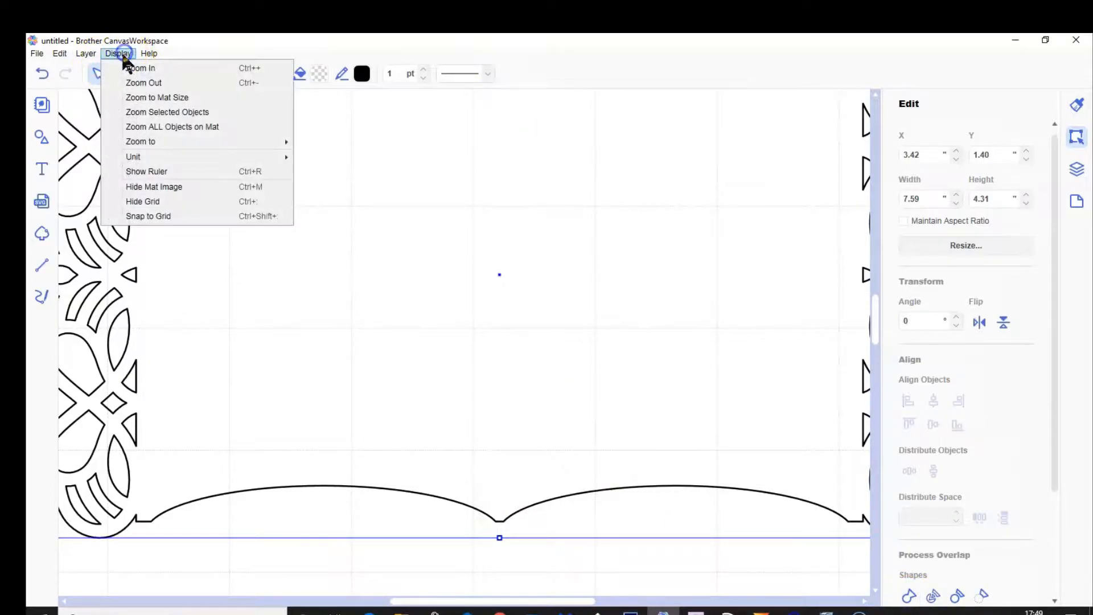
pyautogui.click(152, 98)
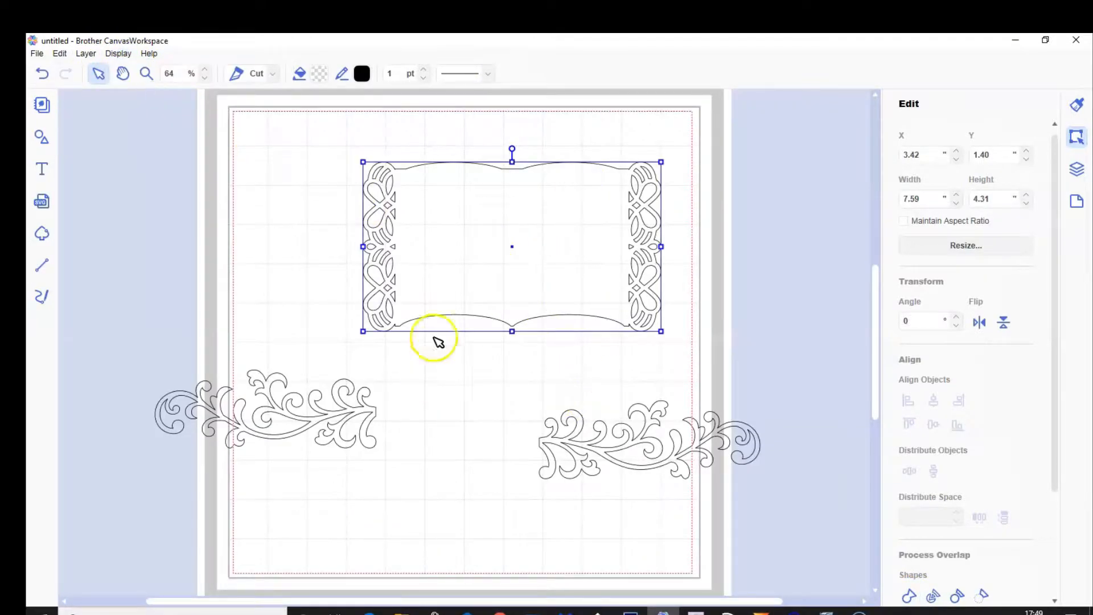
pyautogui.moveTo(474, 266); pyautogui.dragTo(410, 252)
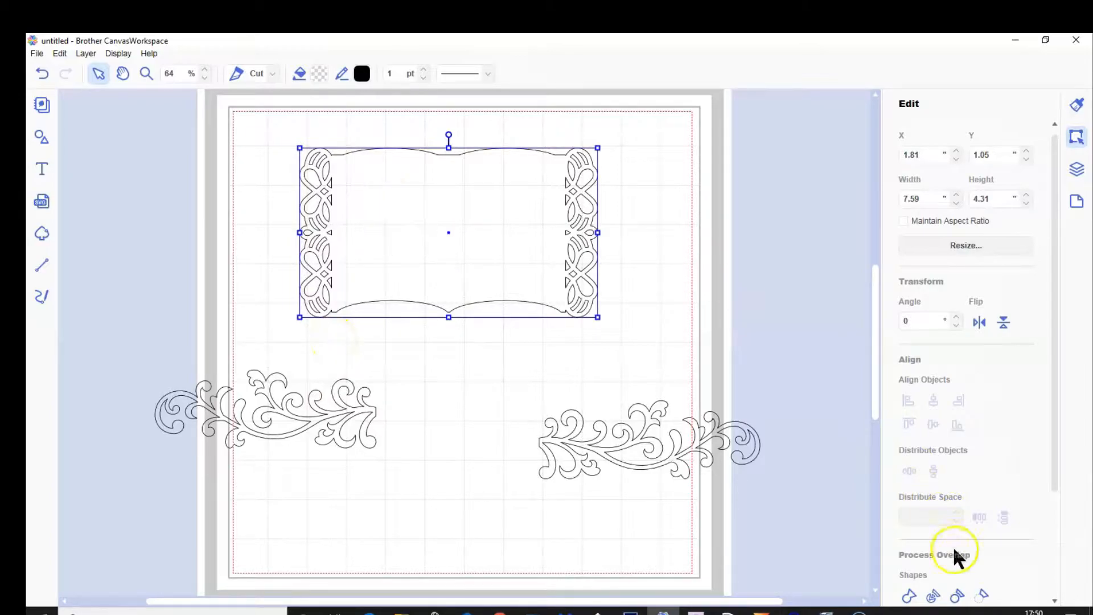
# Create an inward offset of the label with 0.36" spacing and round corners, keeping the original, and move the offset shape clear to its right
pyautogui.scroll(-3, 934, 510)
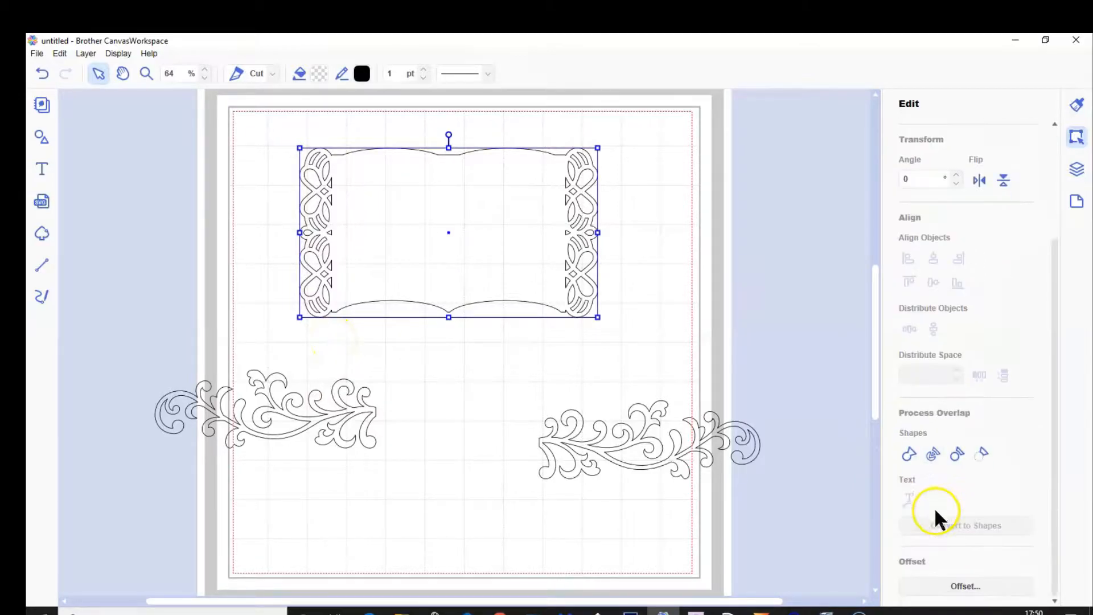
pyautogui.click(962, 585)
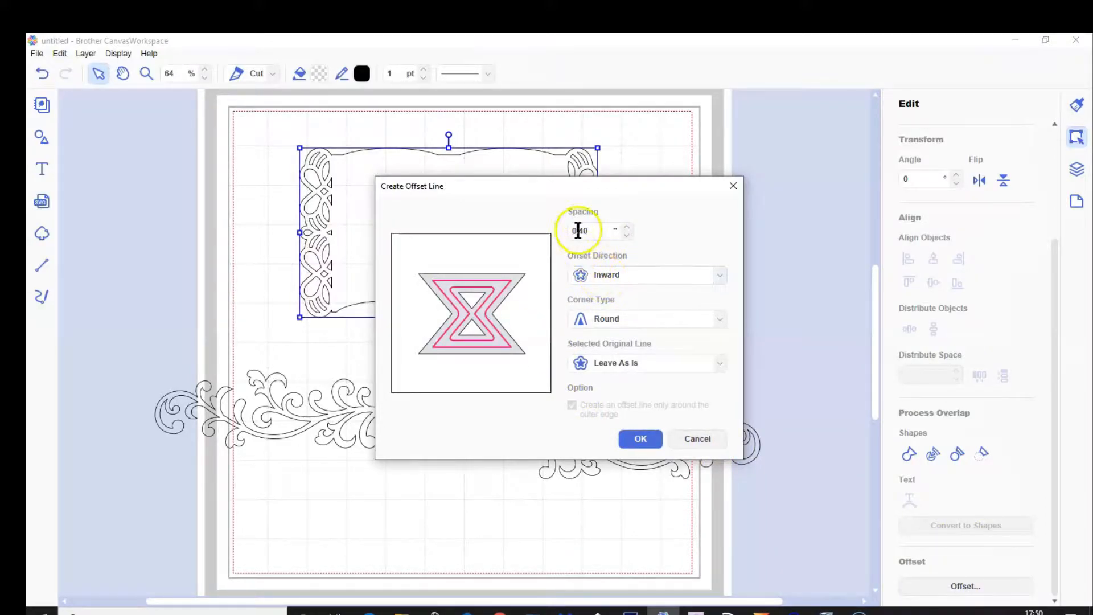
pyautogui.click(592, 233)
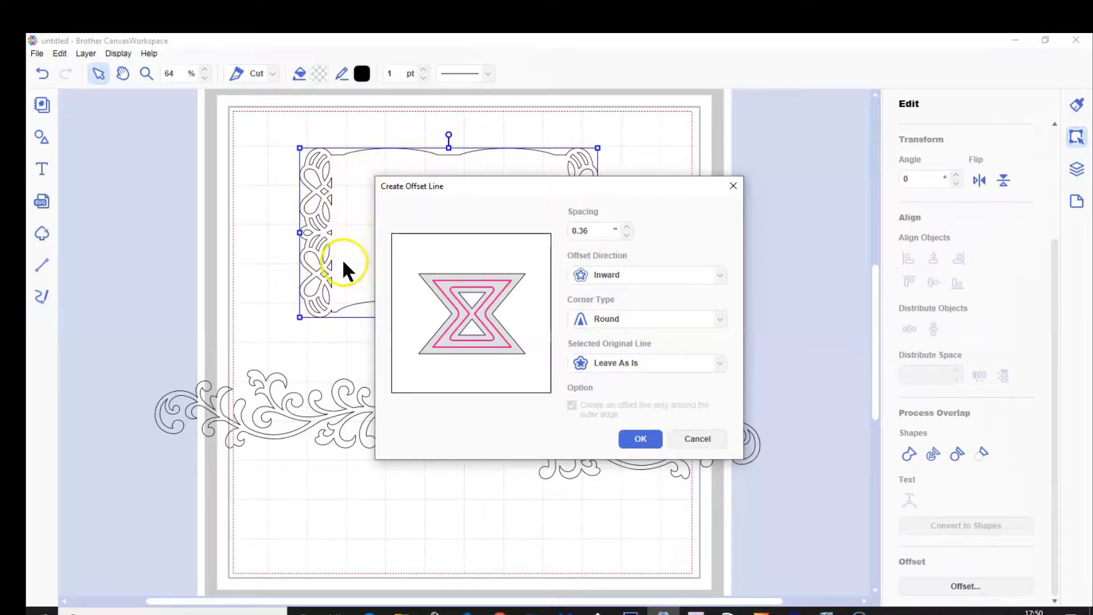
pyautogui.click(637, 444)
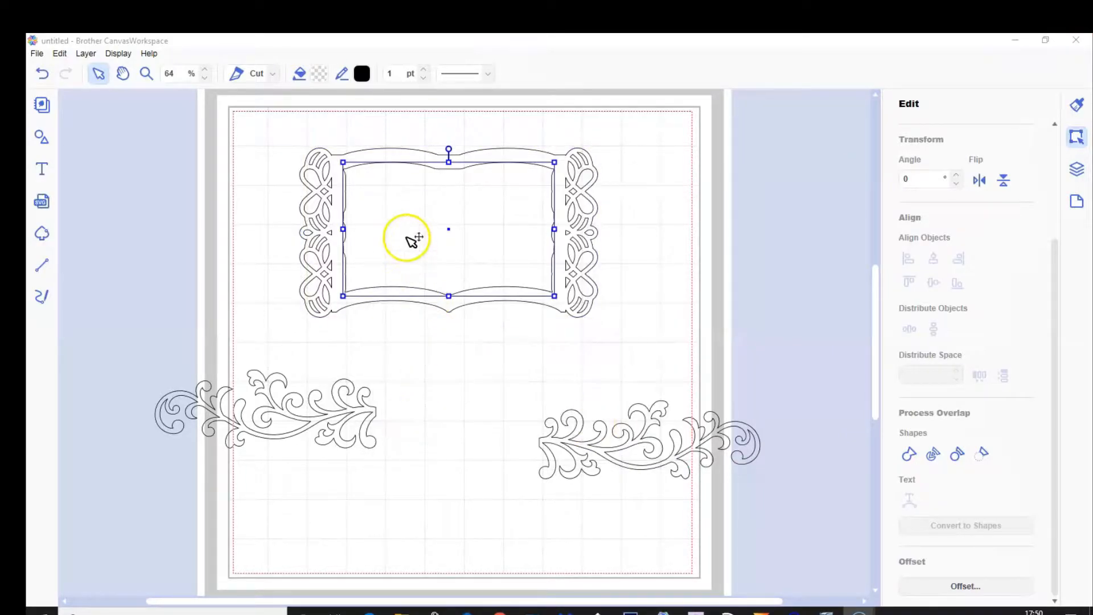
pyautogui.moveTo(411, 240); pyautogui.dragTo(691, 237)
pyautogui.click(686, 355)
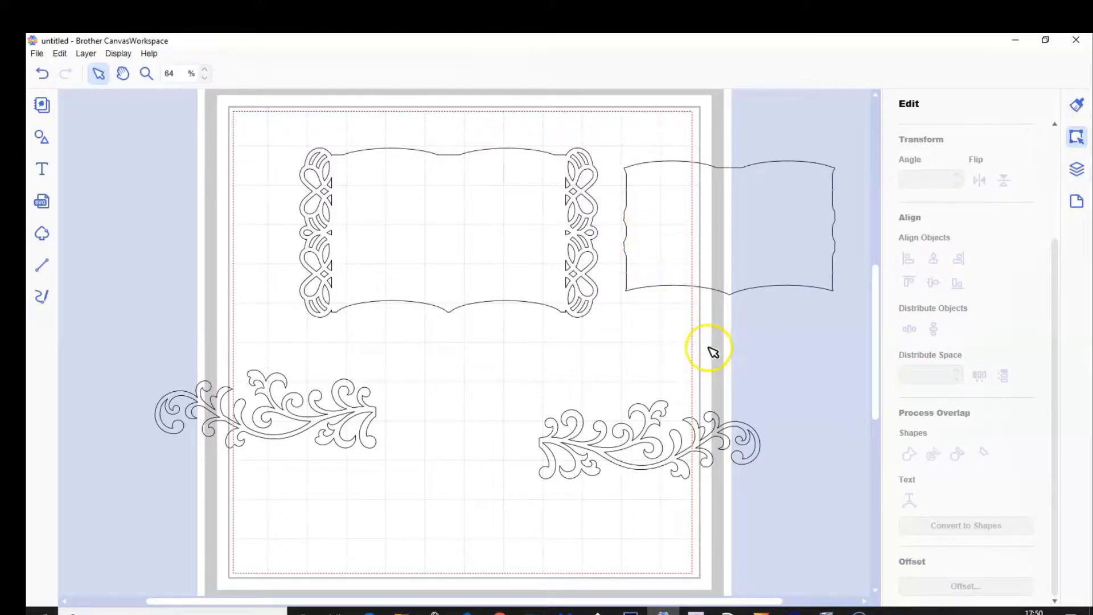
# Edit the offset shape's path and delete the wavy nodes along its left and right sides to straighten them
pyautogui.click(147, 73)
pyautogui.moveTo(620, 153); pyautogui.dragTo(848, 303)
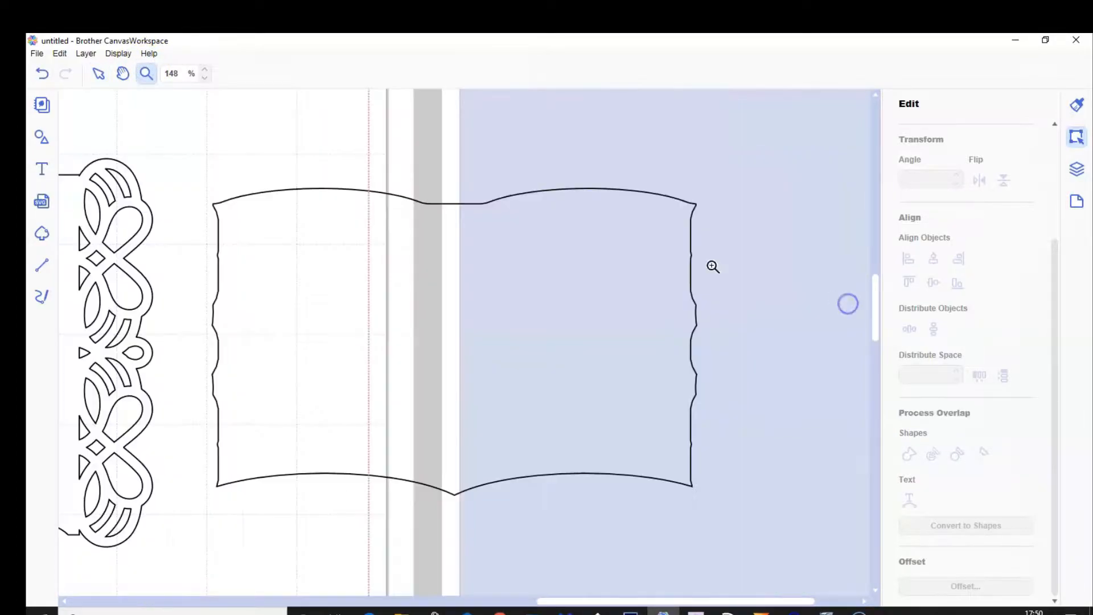
pyautogui.click(98, 74)
pyautogui.click(276, 271)
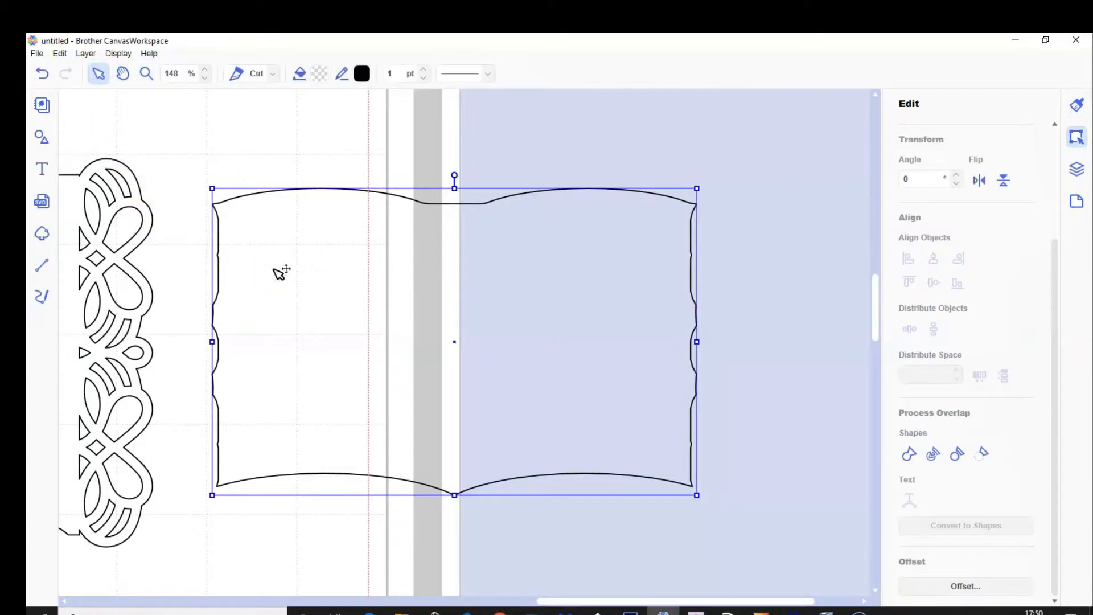
pyautogui.doubleClick(276, 272)
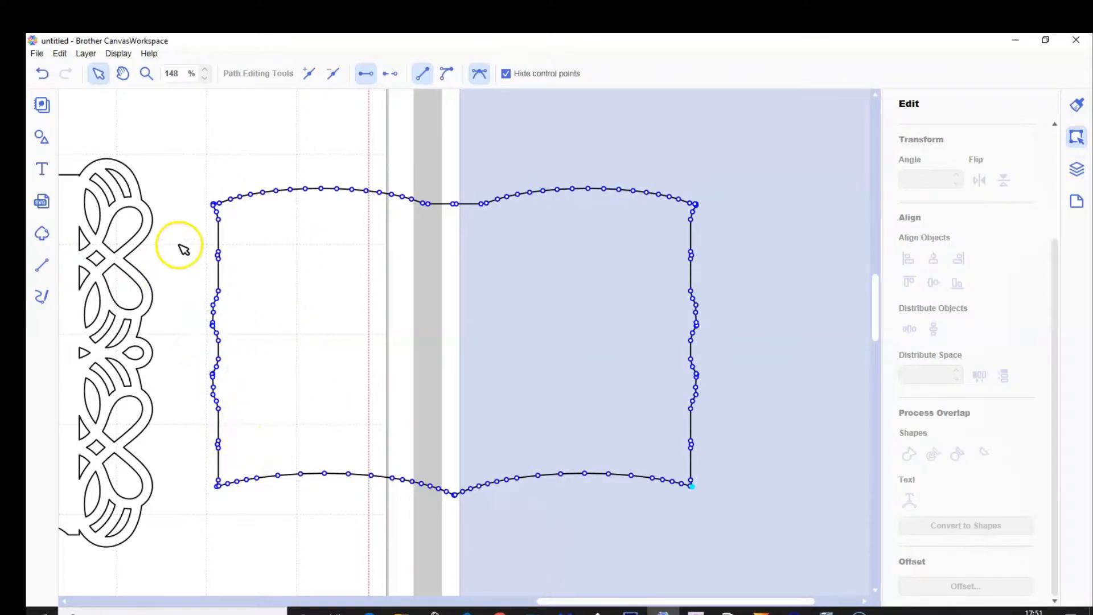
pyautogui.moveTo(186, 233); pyautogui.dragTo(252, 452)
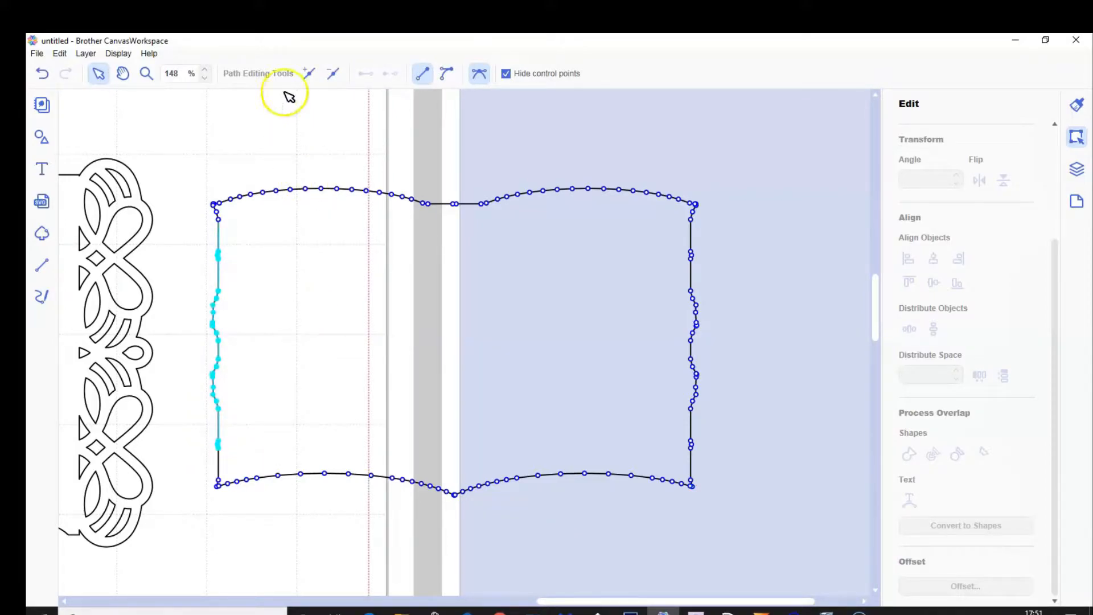
pyautogui.click(329, 72)
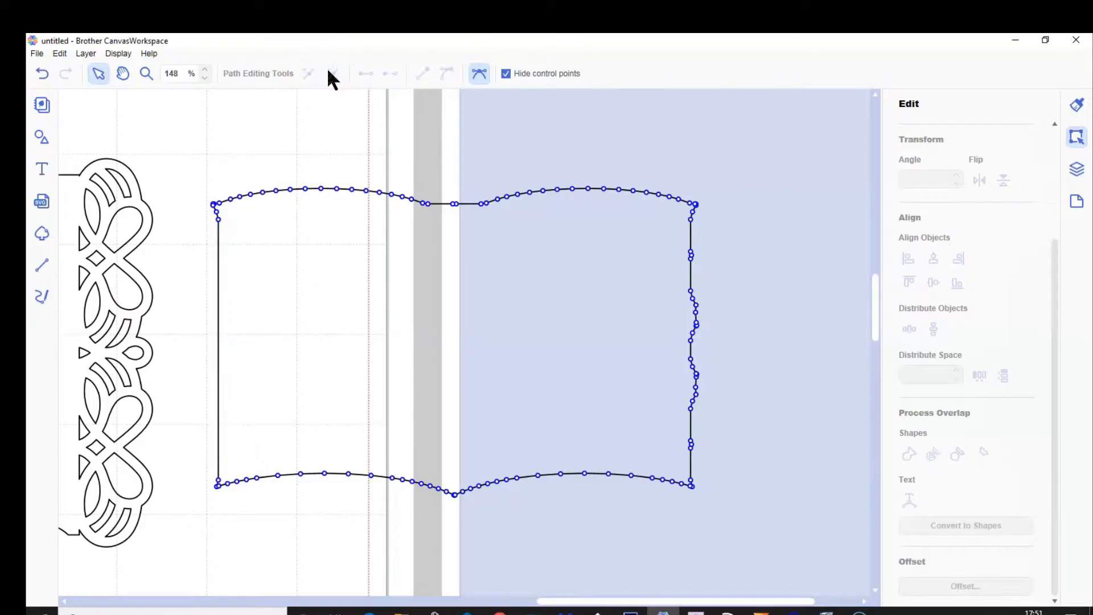
pyautogui.moveTo(675, 237); pyautogui.dragTo(740, 460)
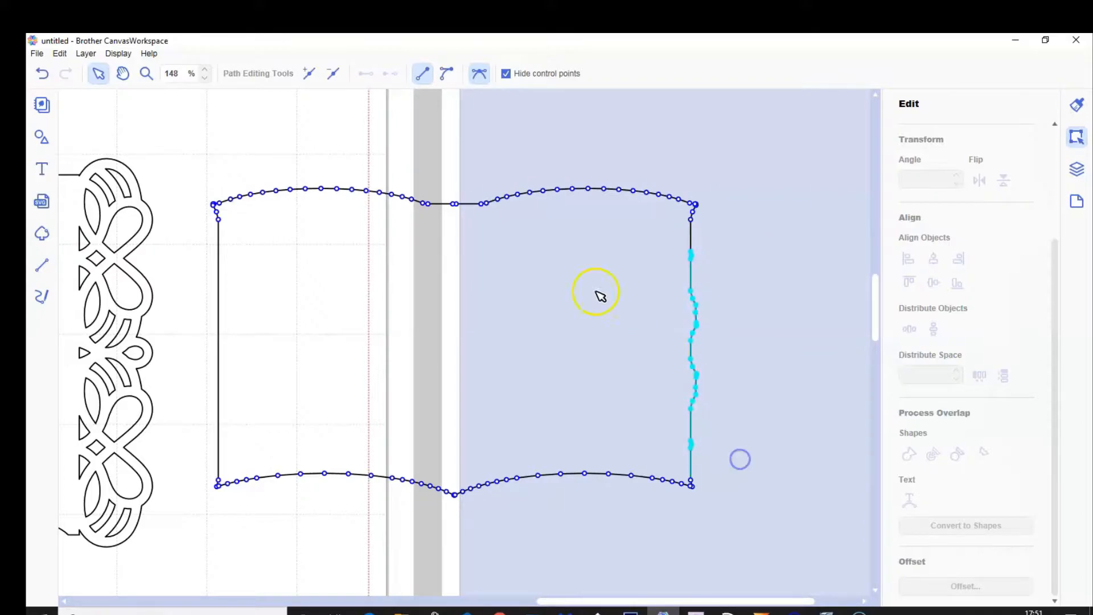
pyautogui.click(330, 72)
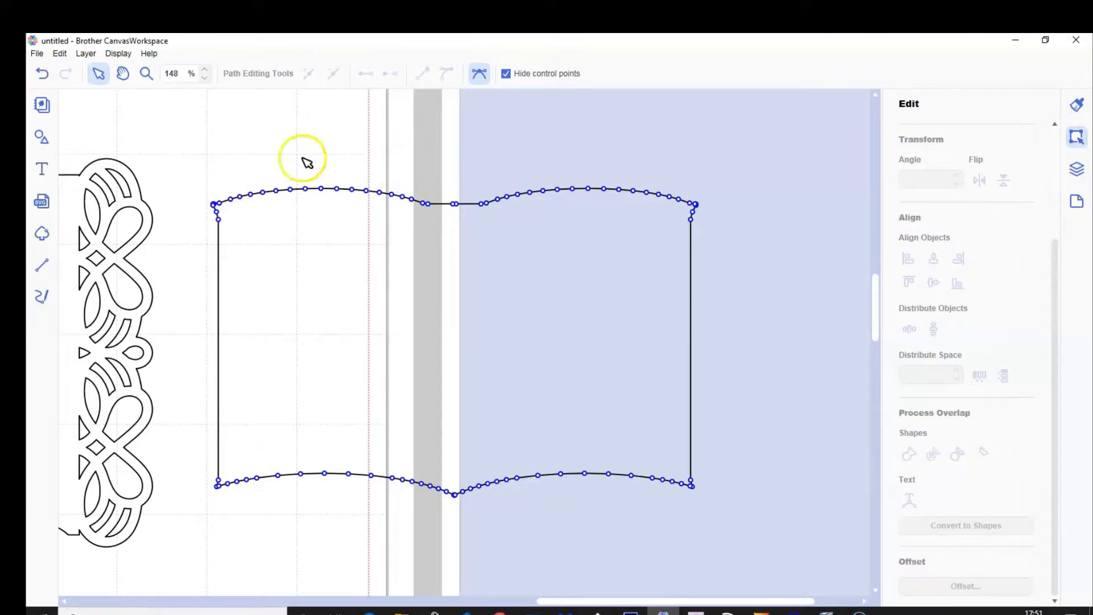
# Delete the surplus nodes at the offset shape's upper corners and at the middle of its top edge
pyautogui.click(213, 205)
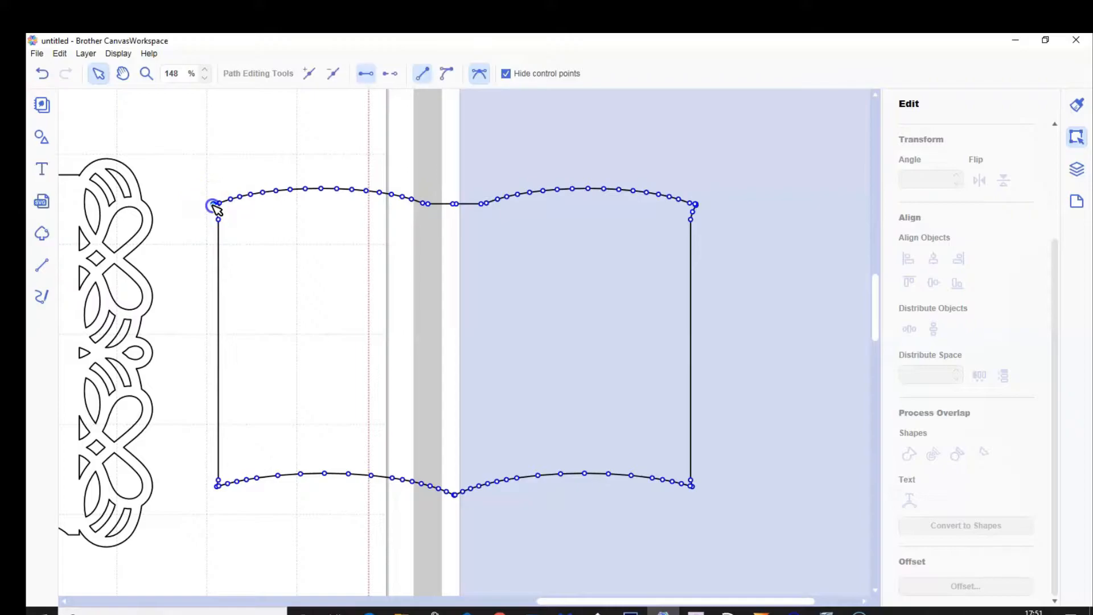
pyautogui.click(638, 251)
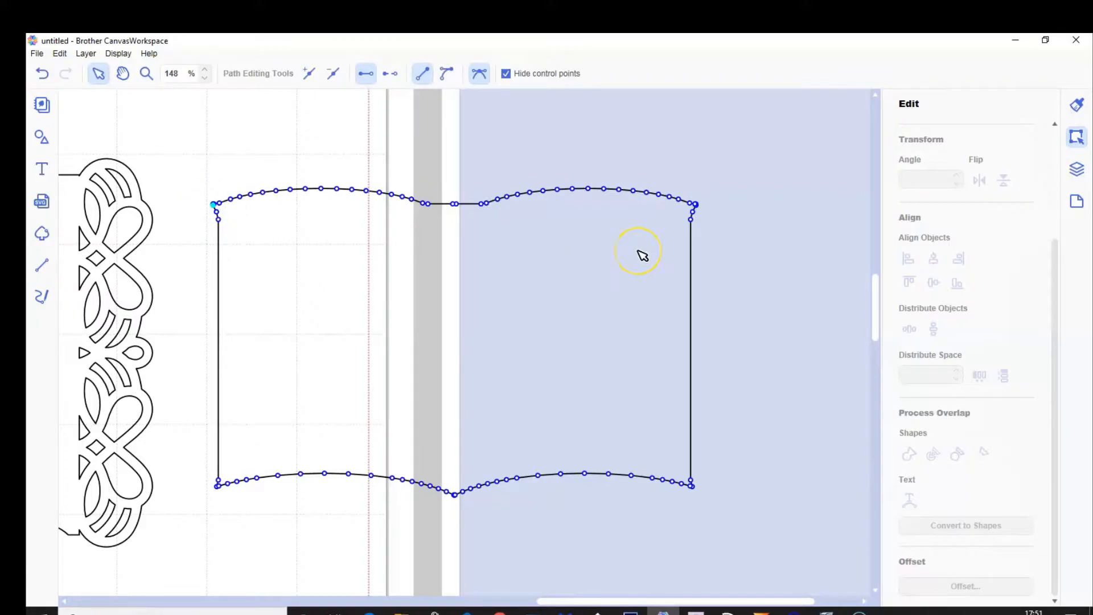
pyautogui.click(694, 215)
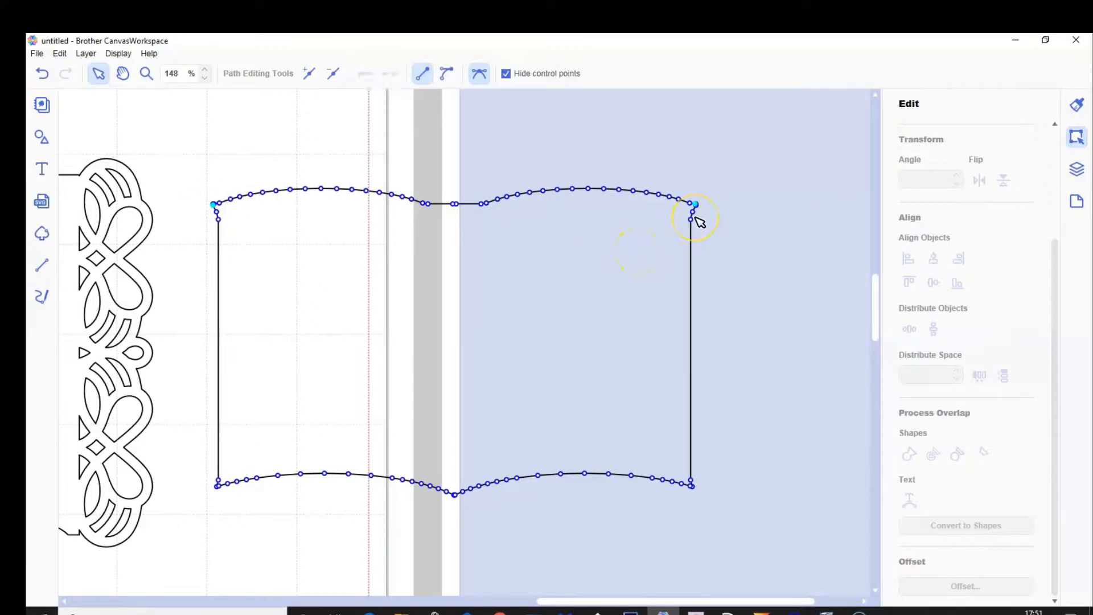
pyautogui.click(657, 317)
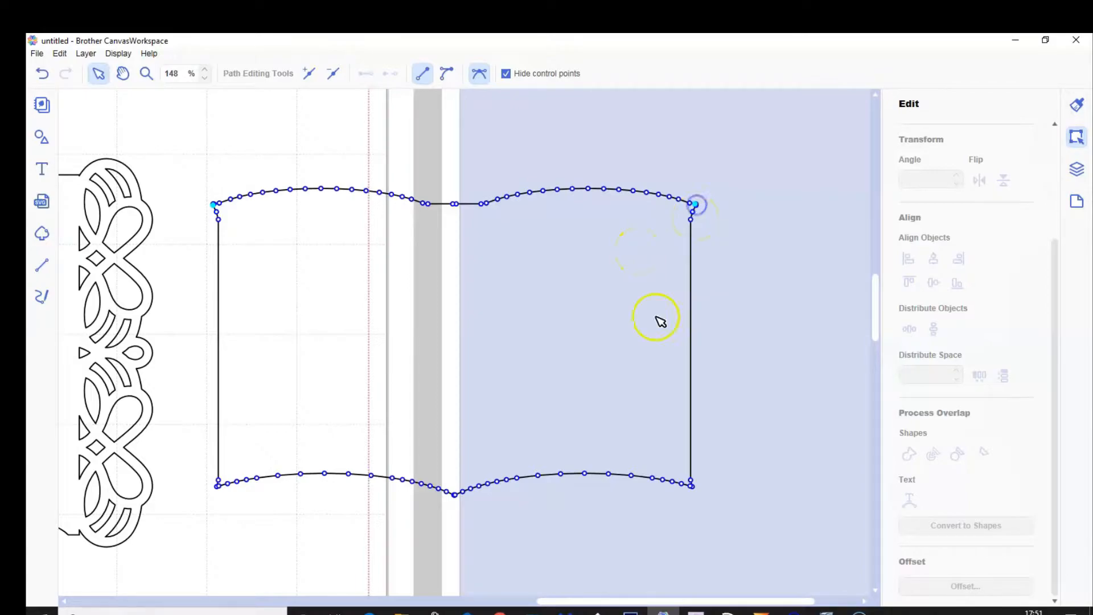
pyautogui.click(457, 204)
pyautogui.keyDown('shift'); pyautogui.click(458, 204); pyautogui.keyUp('shift')
pyautogui.click(448, 207)
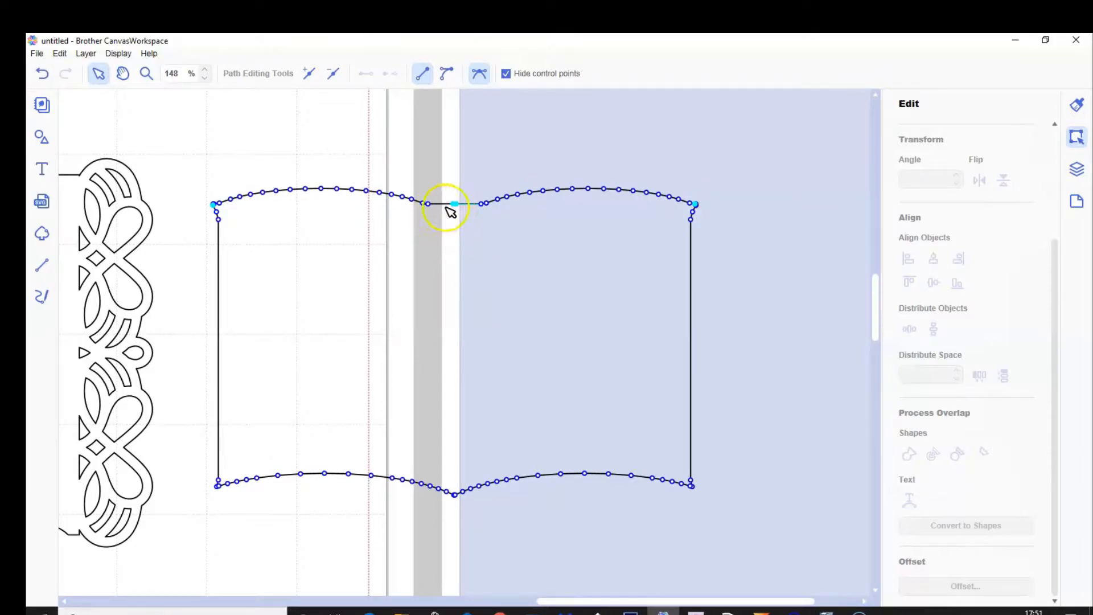
pyautogui.click(217, 486)
pyautogui.click(692, 485)
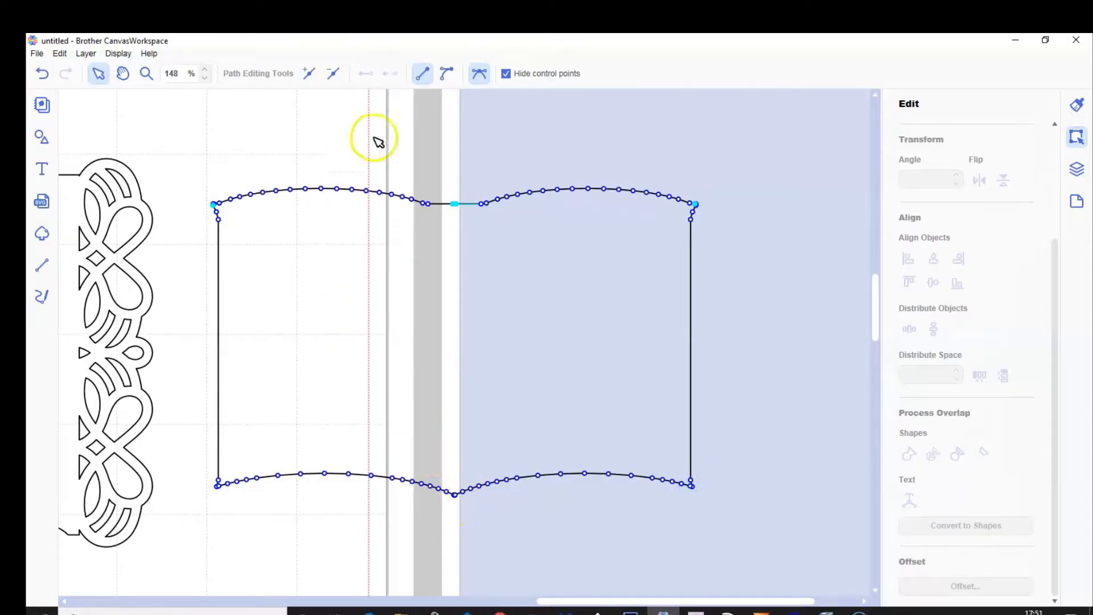
pyautogui.click(330, 69)
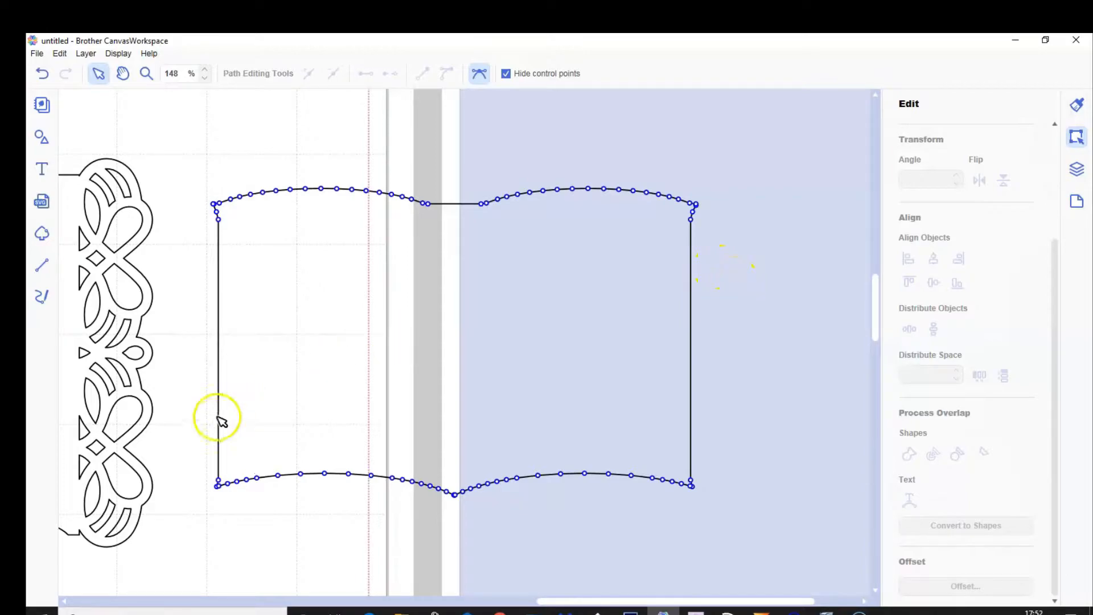
# Delete the extra nodes near both ends of the left side so it runs straight from corner to corner
pyautogui.click(219, 481)
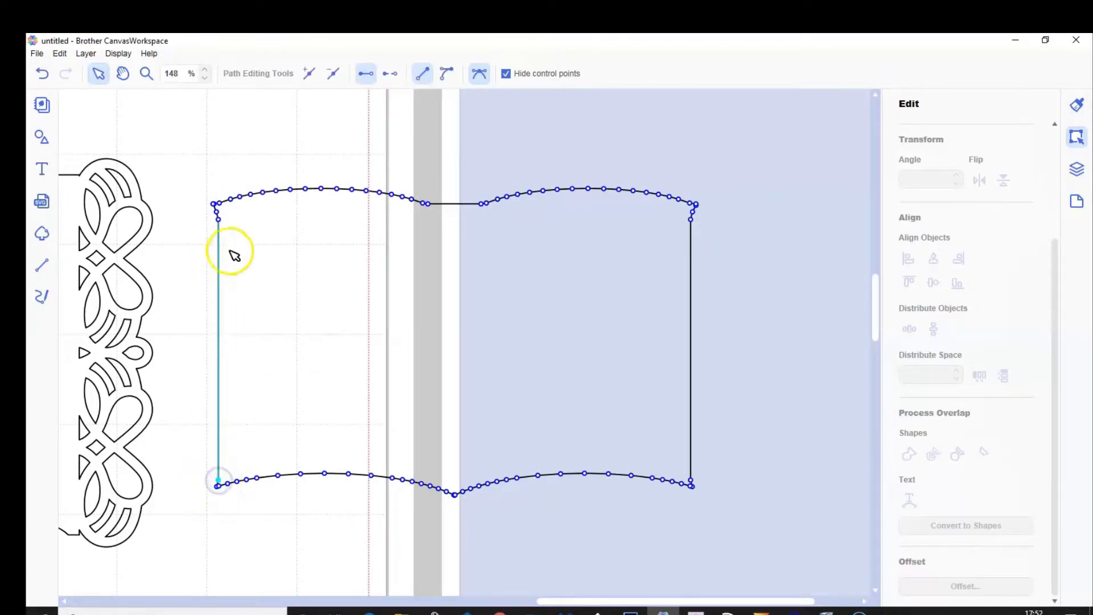
pyautogui.click(217, 213)
pyautogui.click(216, 213)
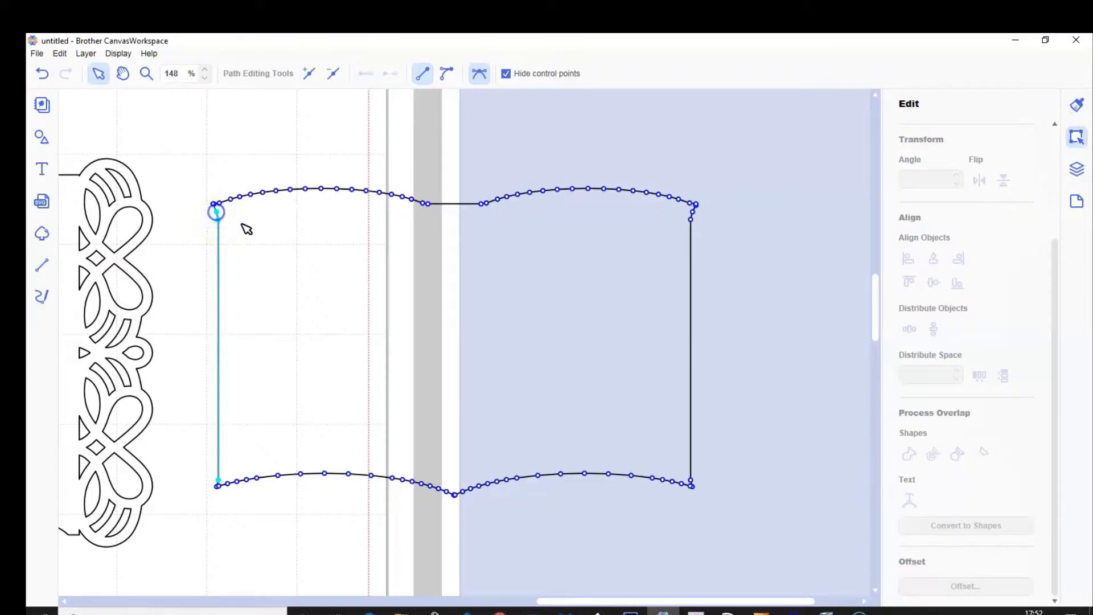
pyautogui.click(330, 73)
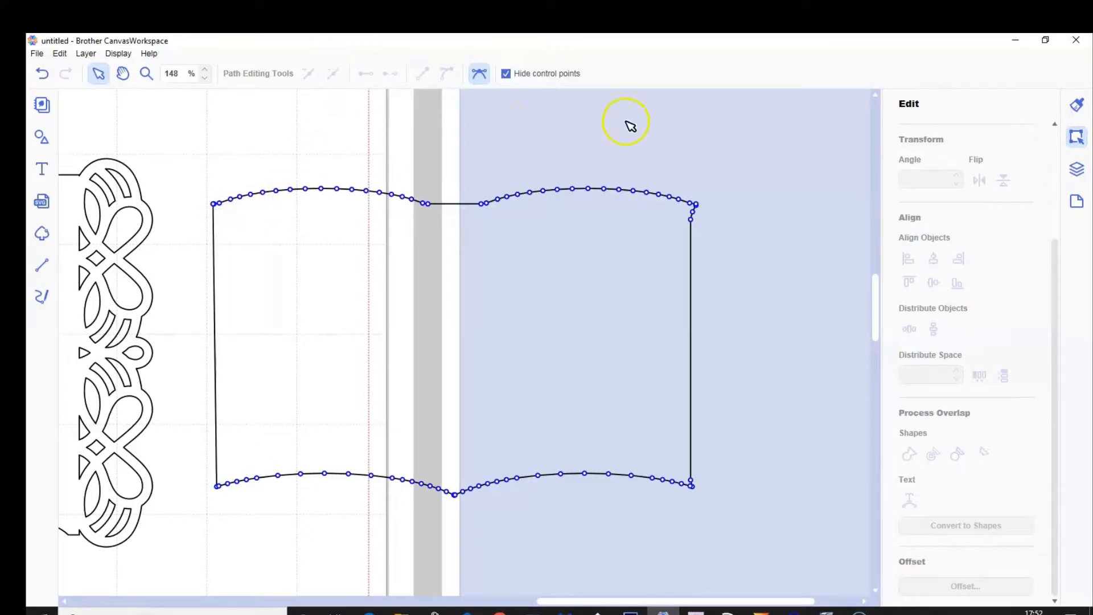
# Remove the extra nodes near both ends of the right side to leave a single straight line between its corners
pyautogui.click(694, 211)
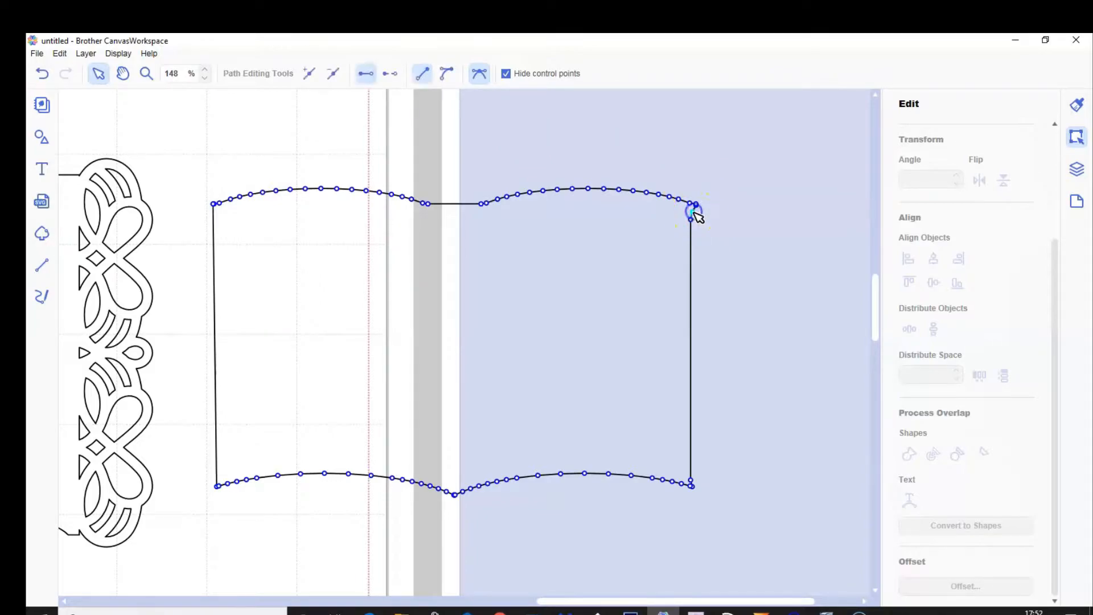
pyautogui.click(692, 270)
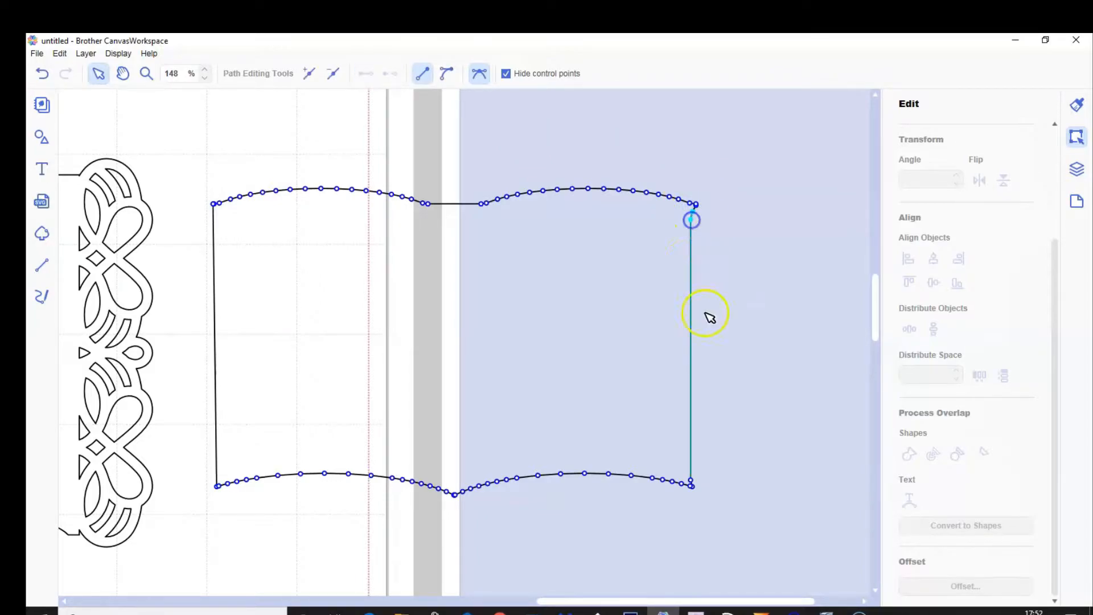
pyautogui.click(692, 482)
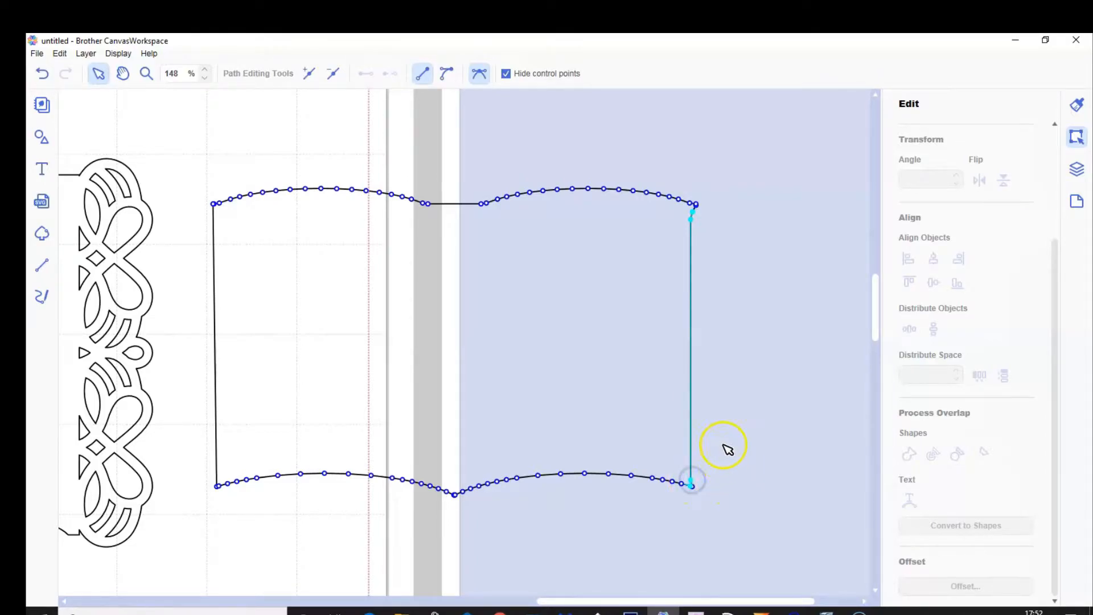
pyautogui.click(334, 72)
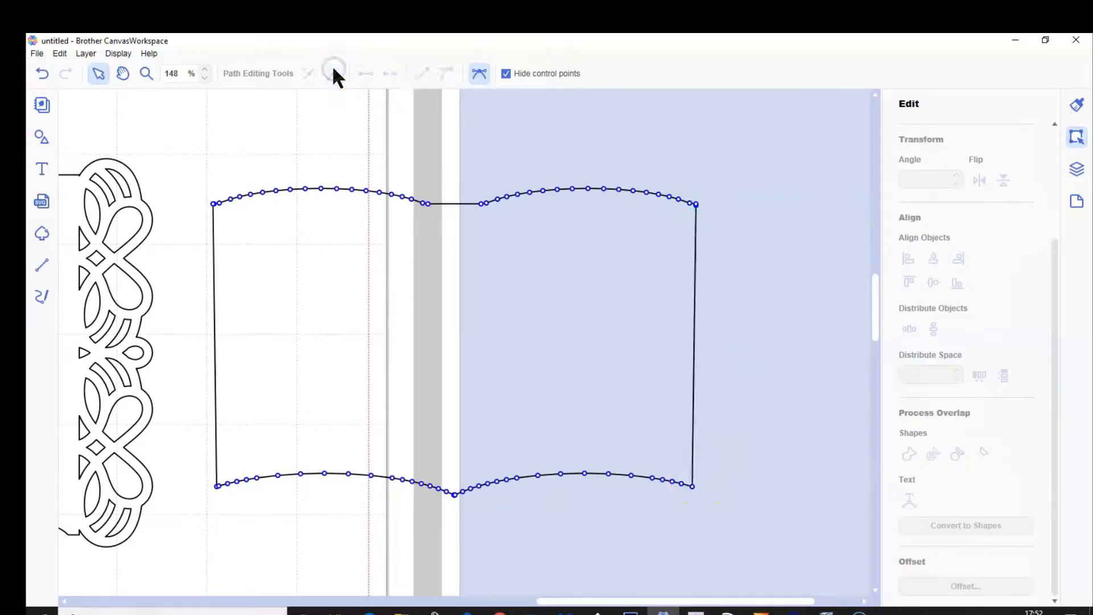
# Delete the duplicate nodes at the lower-left and both upper corners of the offset shape
pyautogui.click(217, 486)
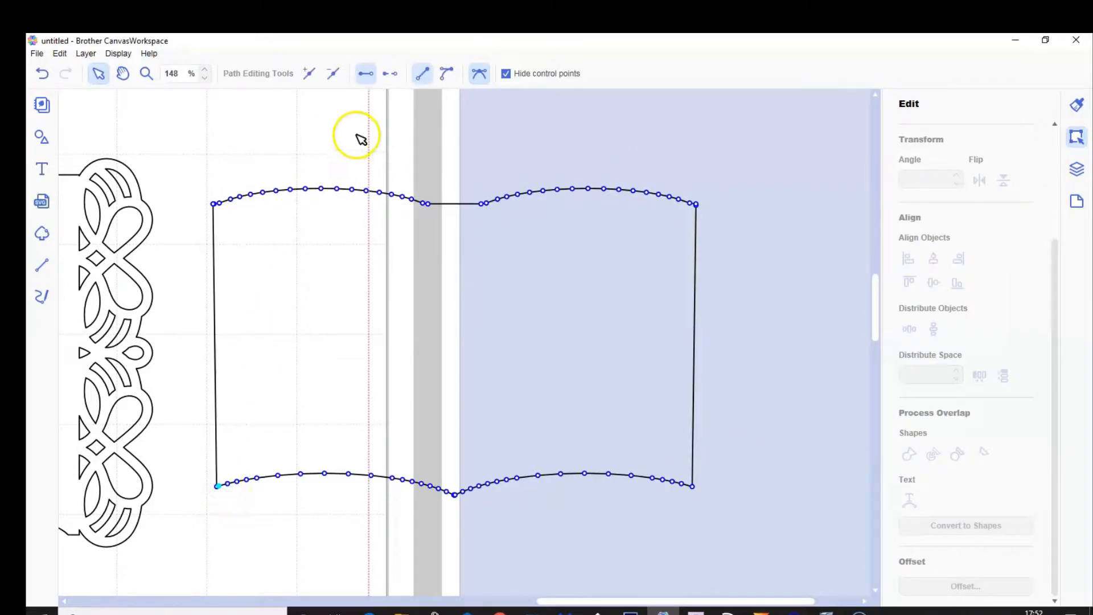
pyautogui.click(328, 75)
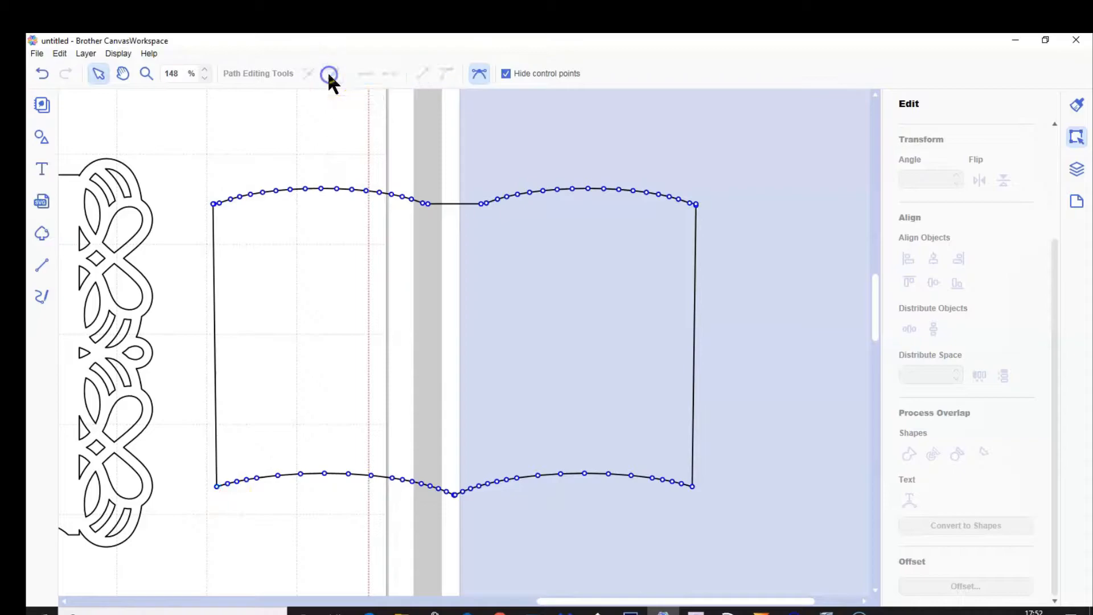
pyautogui.click(696, 206)
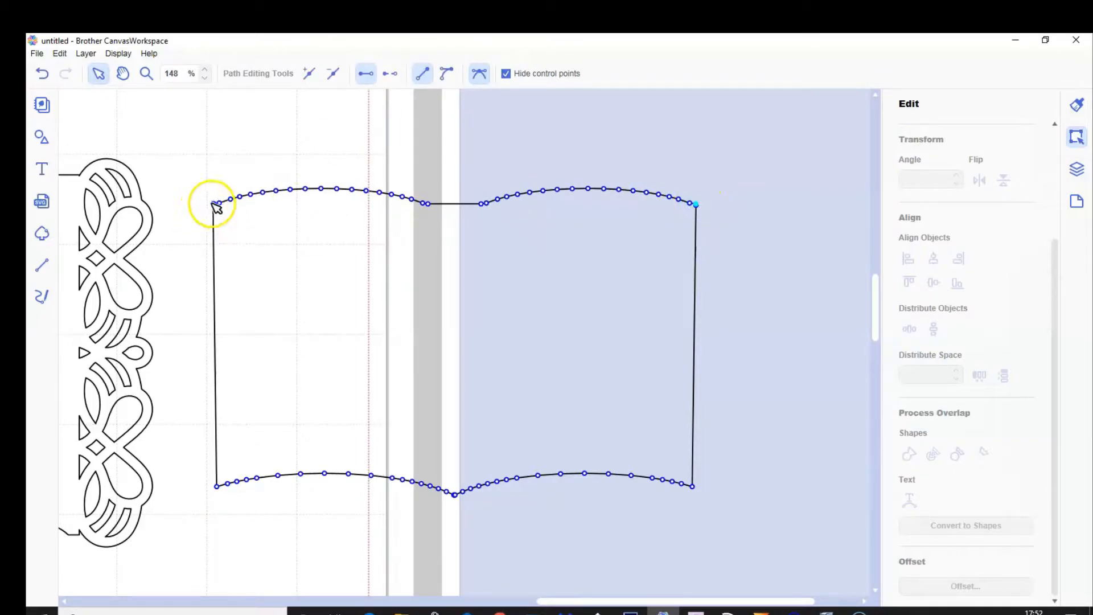
pyautogui.click(332, 73)
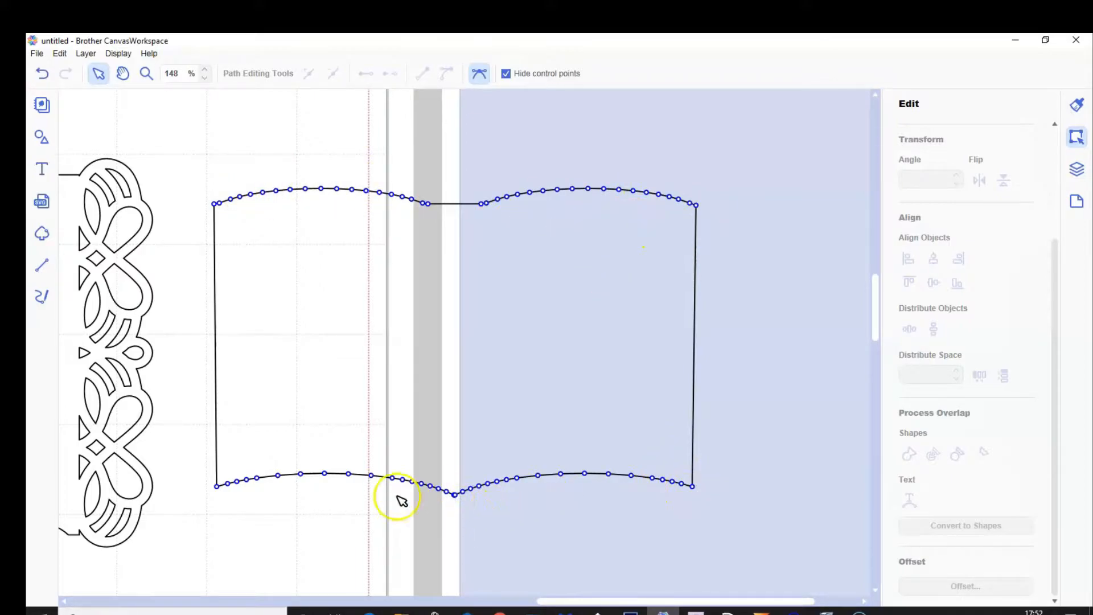
# Delete the duplicate nodes at the centre point of the bottom edge and finish editing the path
pyautogui.click(455, 495)
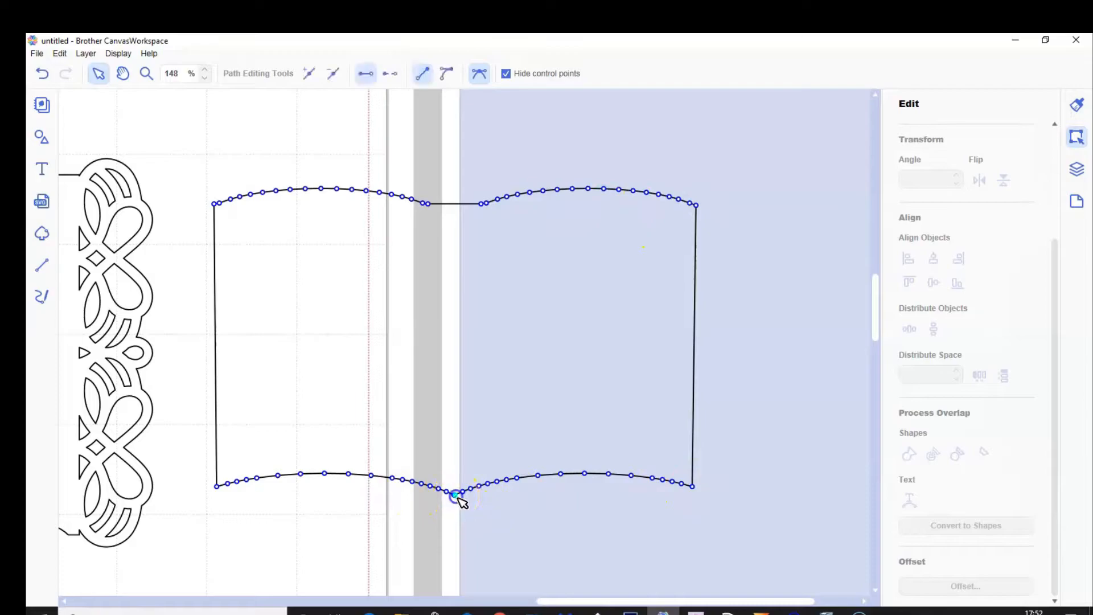
pyautogui.click(334, 75)
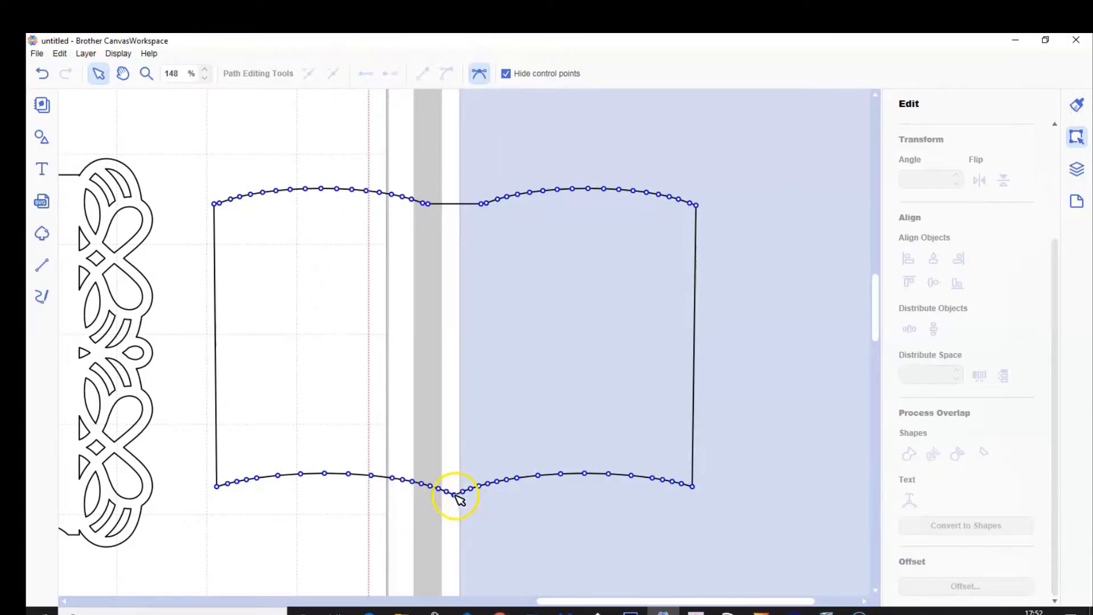
pyautogui.click(455, 494)
pyautogui.click(332, 75)
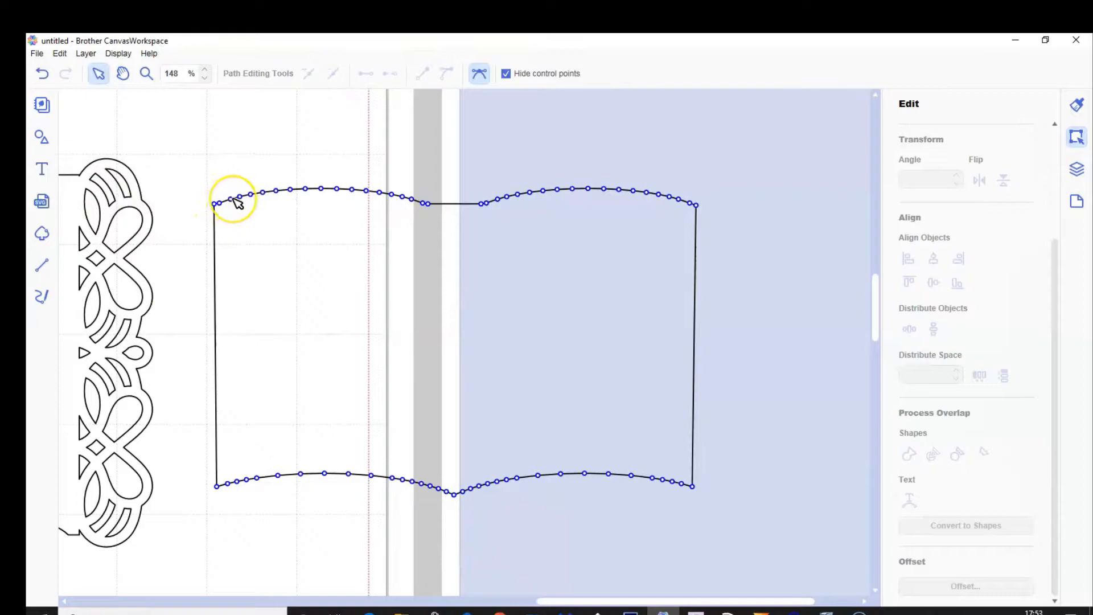
pyautogui.click(424, 204)
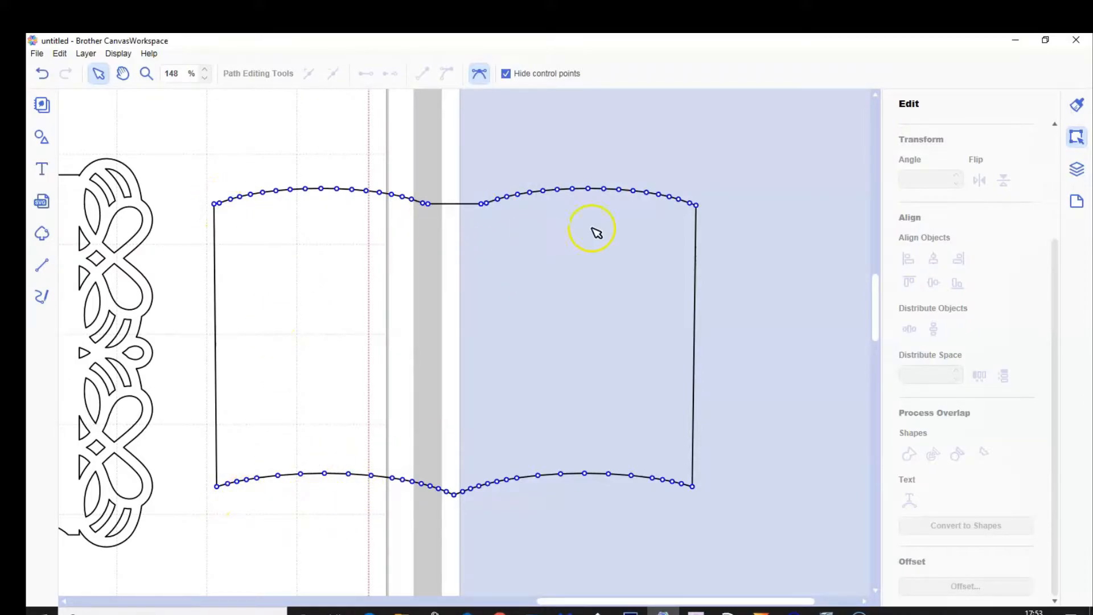
pyautogui.click(462, 163)
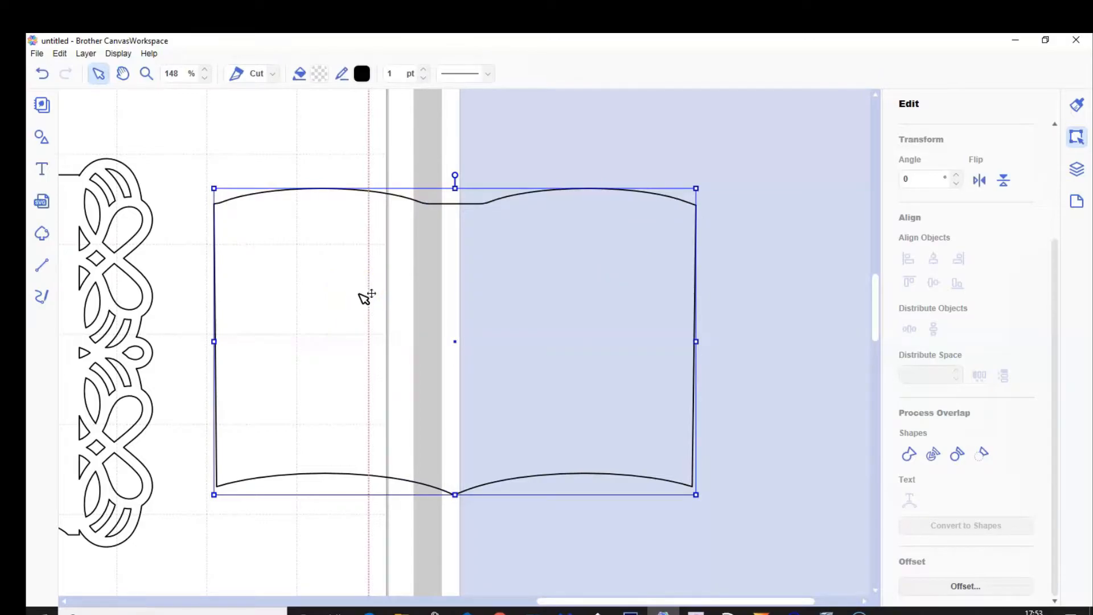
# Show the whole mat and move the cleaned-up offset panel to the centre of the ornamental label
pyautogui.click(118, 54)
pyautogui.click(150, 97)
pyautogui.moveTo(751, 255); pyautogui.dragTo(474, 254)
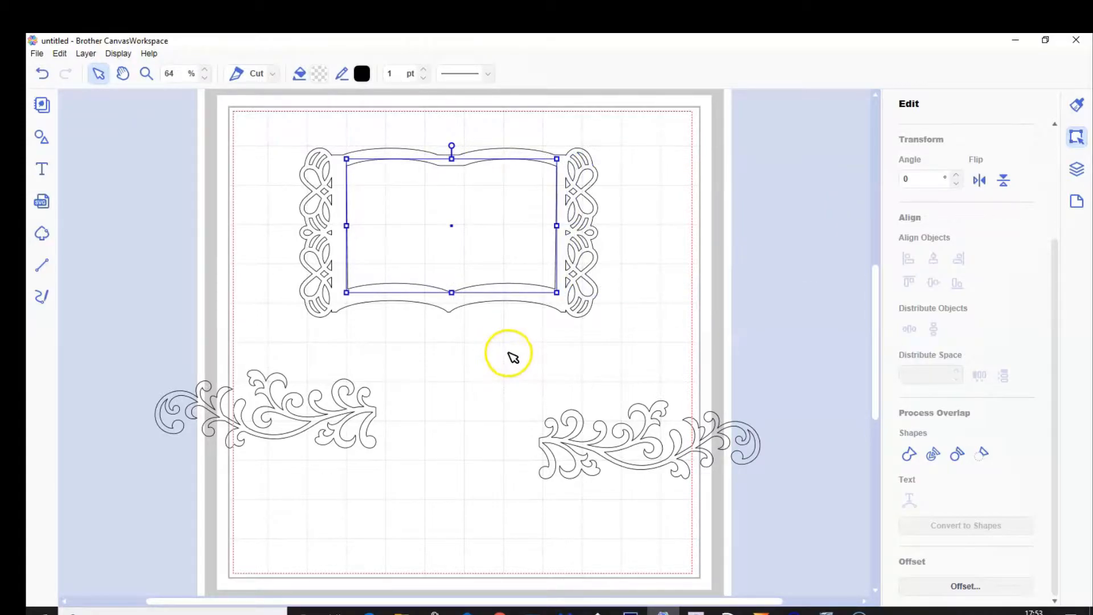
# Create an inward offset of the panel at 0.28" spacing with round corners, keeping the original, and nudge the new outline into place
pyautogui.click(962, 587)
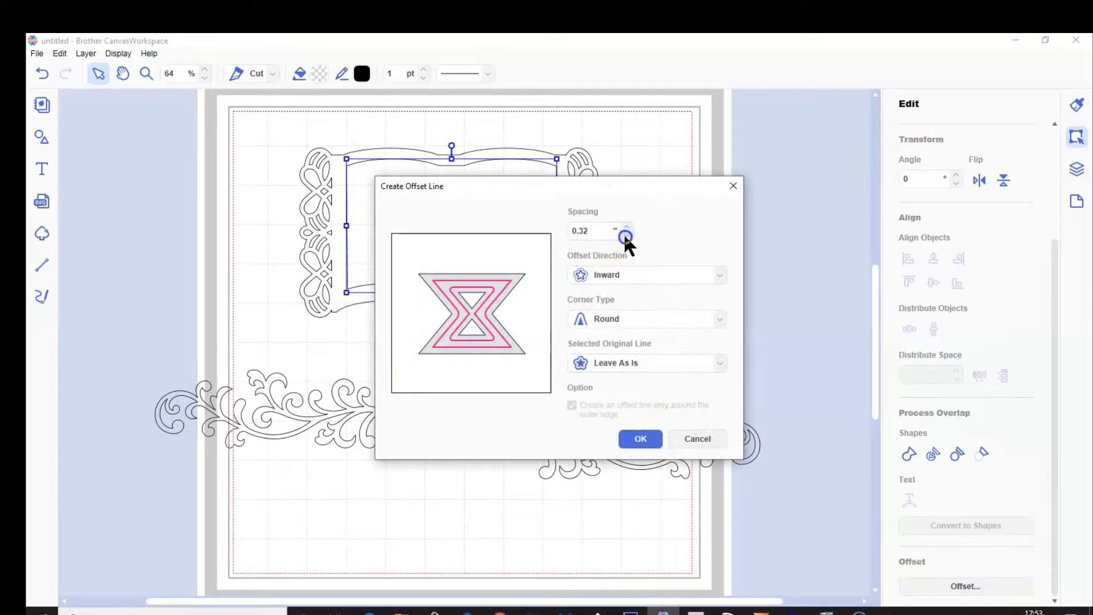
pyautogui.click(627, 236)
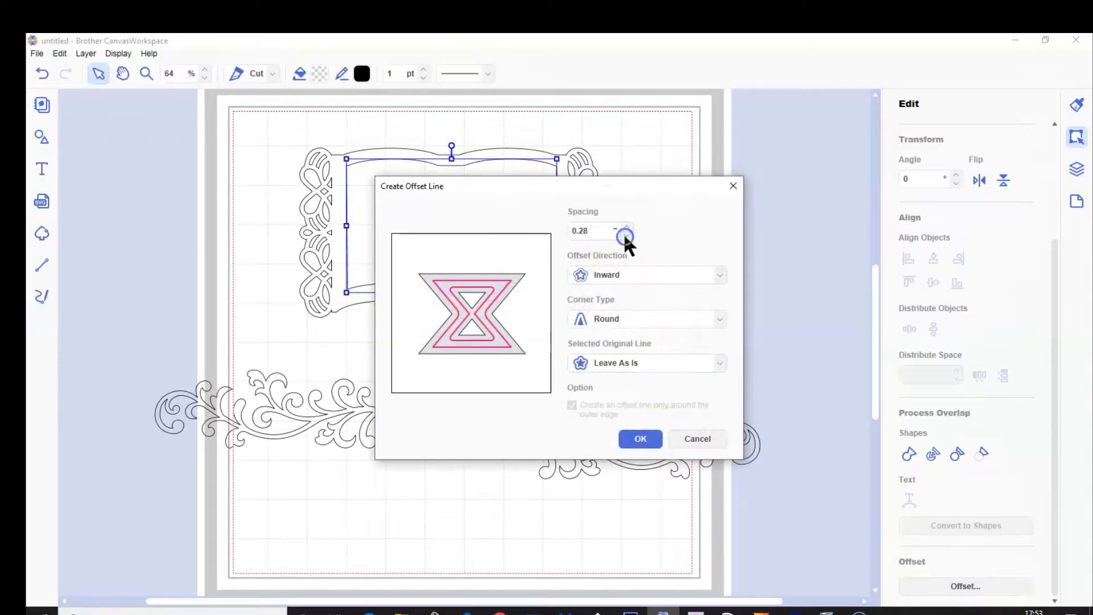
pyautogui.click(640, 439)
pyautogui.moveTo(447, 228)
pyautogui.mouseDown()
pyautogui.moveTo(443, 295)
pyautogui.moveTo(443, 228)
pyautogui.mouseUp()
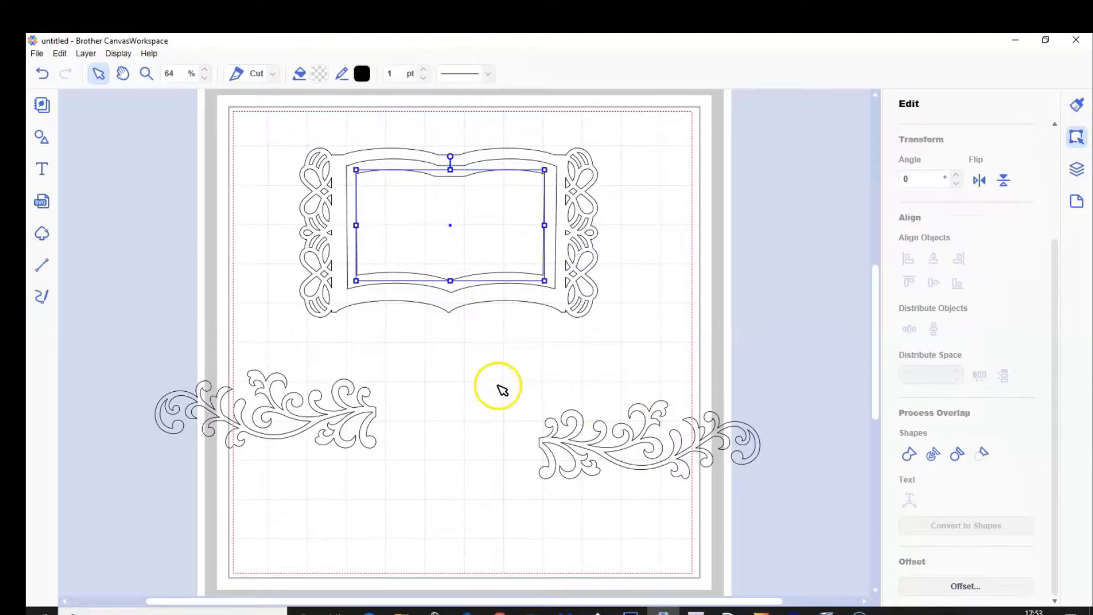
# Move both panels out of the label's centre and bring the left scroll ornament fully onto the mat
pyautogui.moveTo(434, 221); pyautogui.dragTo(426, 310)
pyautogui.moveTo(305, 431); pyautogui.dragTo(439, 460)
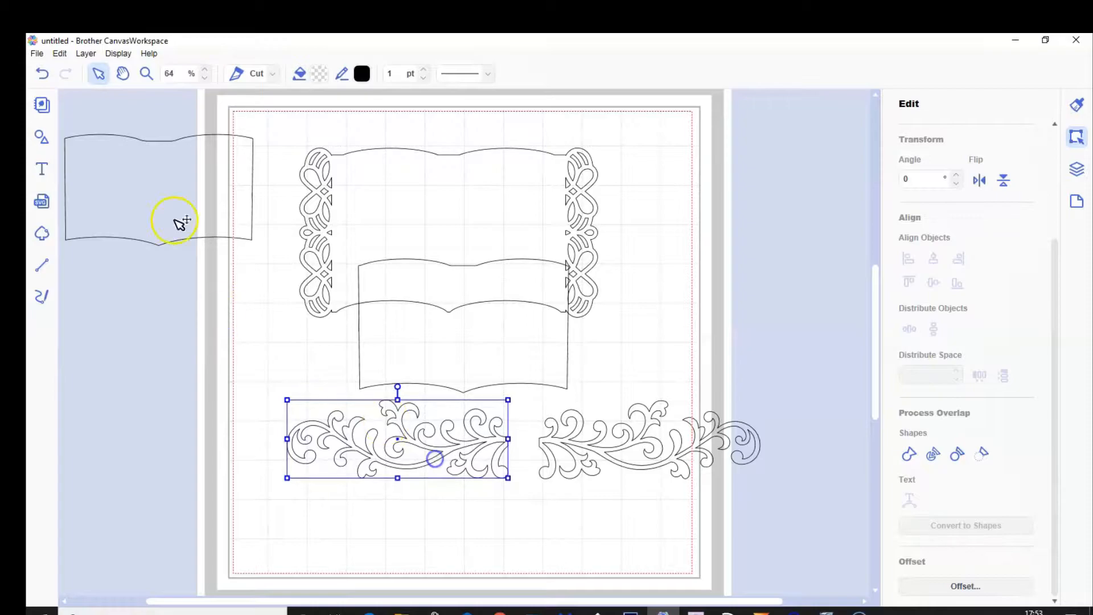
# Duplicate both scroll ornaments and set one spare of each aside, leaving a facing pair below the larger panel
pyautogui.click(84, 53)
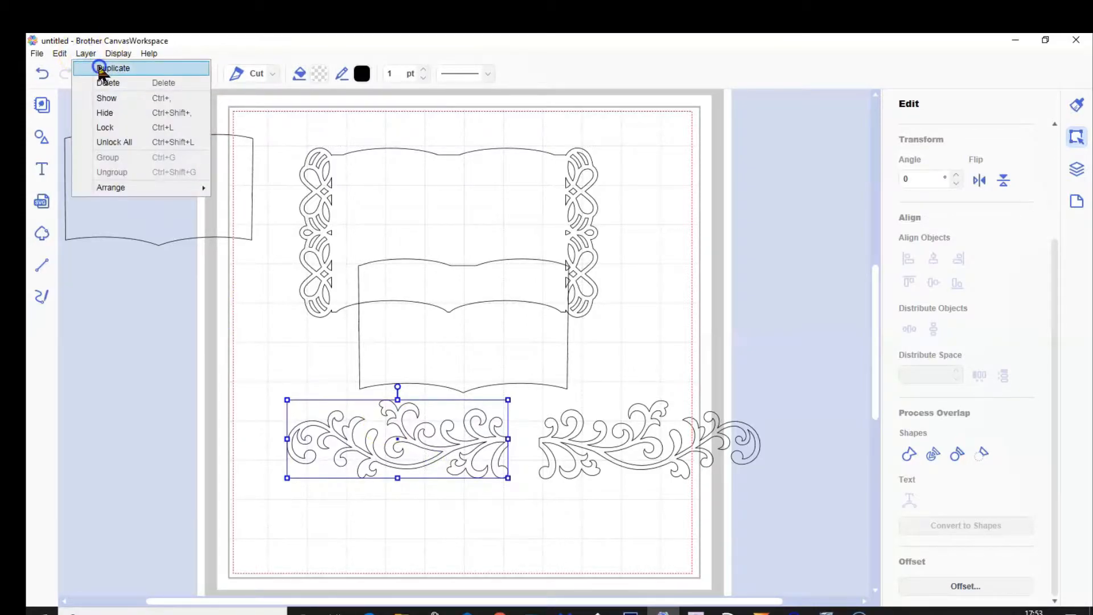
pyautogui.click(100, 69)
pyautogui.click(650, 442)
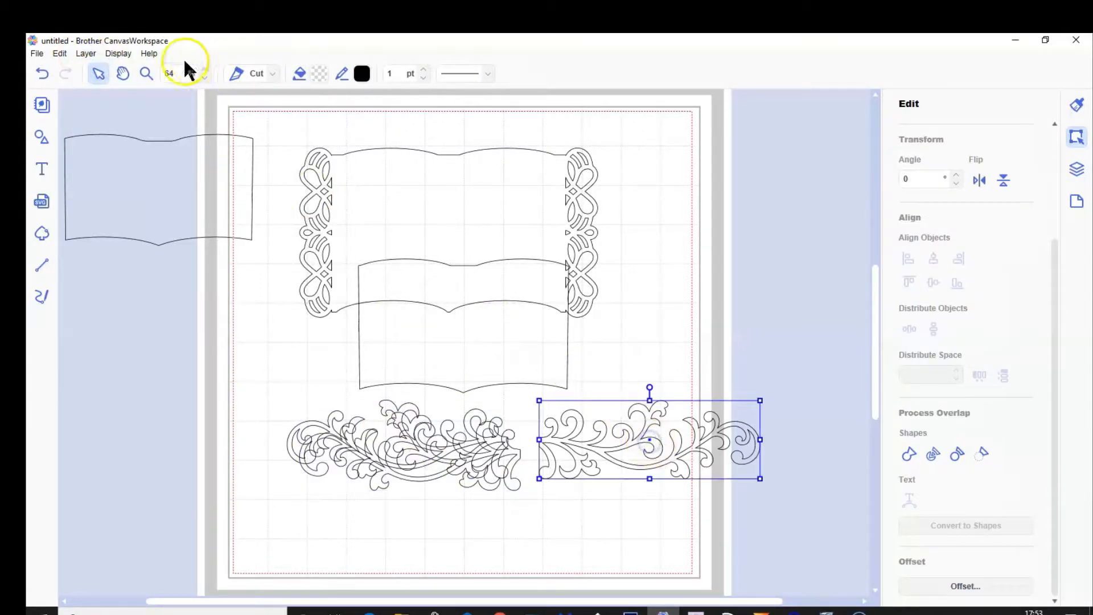
pyautogui.click(83, 53)
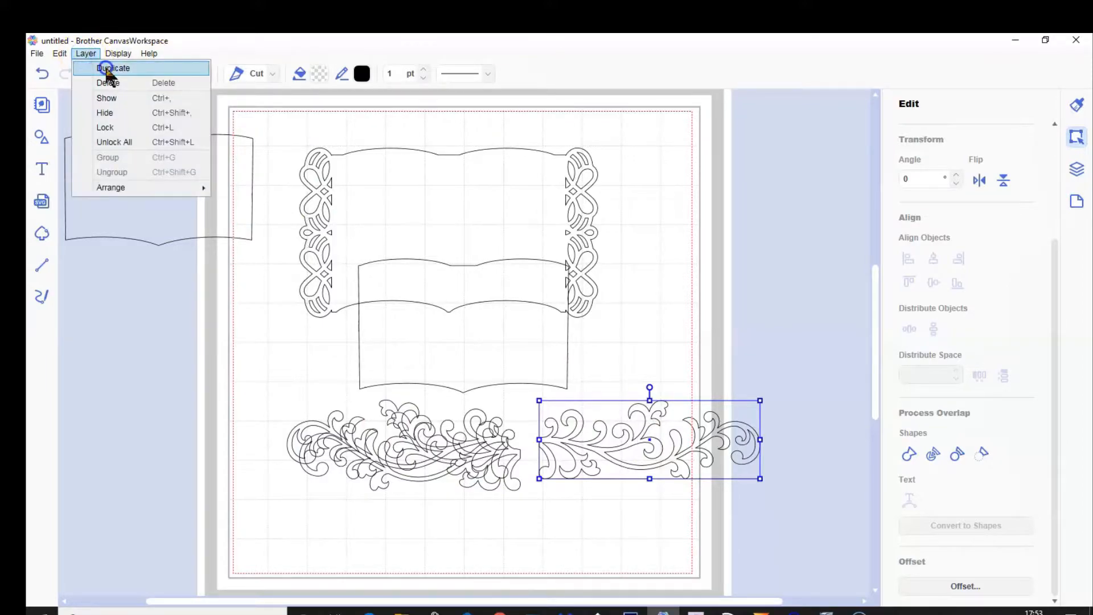
pyautogui.click(107, 70)
pyautogui.click(687, 464)
pyautogui.moveTo(688, 463); pyautogui.dragTo(764, 326)
pyautogui.click(607, 454)
pyautogui.moveTo(607, 454); pyautogui.dragTo(395, 526)
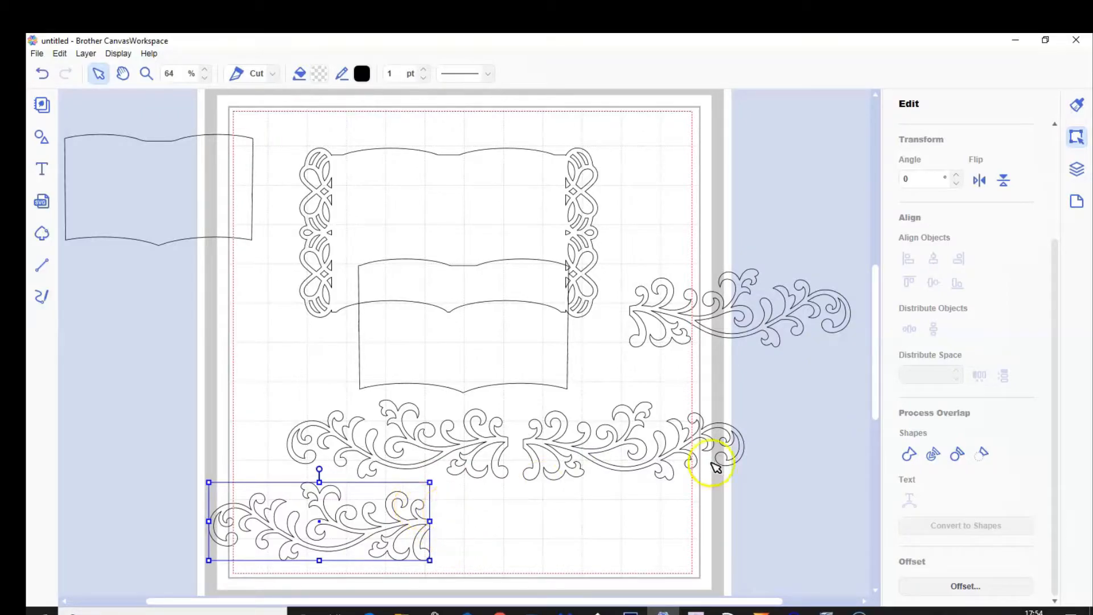
# Shrink the right scroll of the facing pair and place it over the right half of the larger panel's bottom edge
pyautogui.click(594, 454)
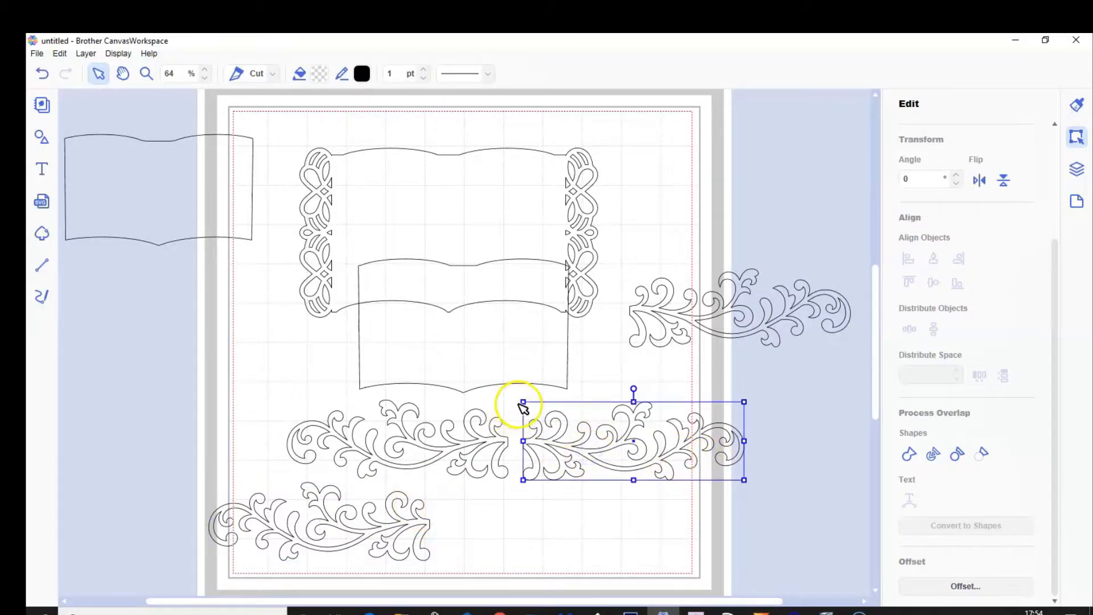
pyautogui.moveTo(524, 402); pyautogui.dragTo(481, 391)
pyautogui.click(148, 74)
pyautogui.moveTo(441, 340); pyautogui.dragTo(642, 491)
pyautogui.click(96, 73)
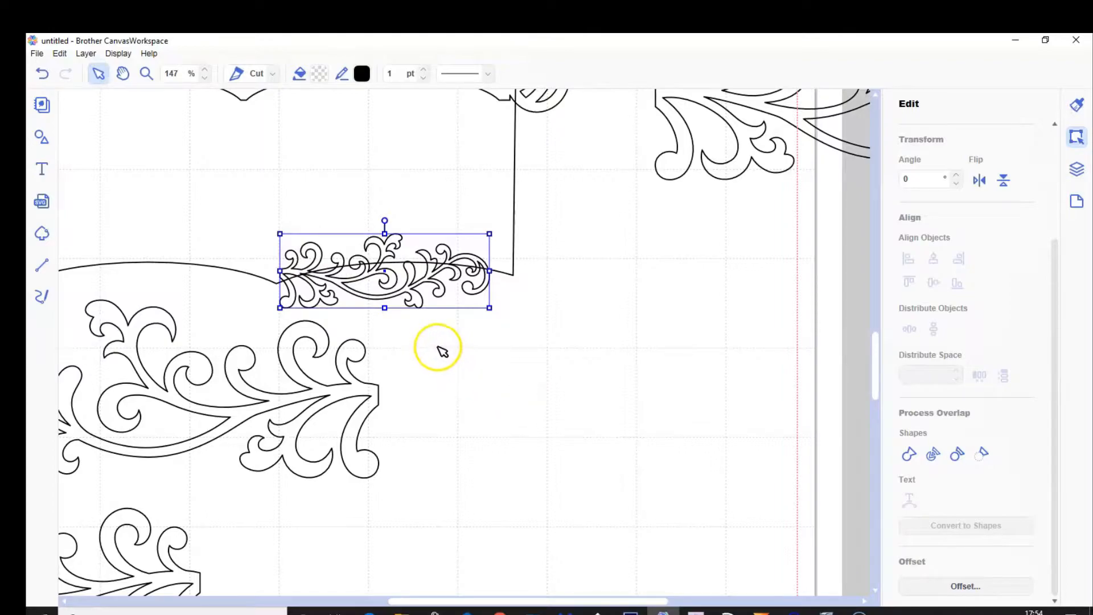
# Rotate the small scroll to 354° and nudge it so its stem follows the curve of the panel's bottom edge
pyautogui.moveTo(384, 220); pyautogui.dragTo(381, 218)
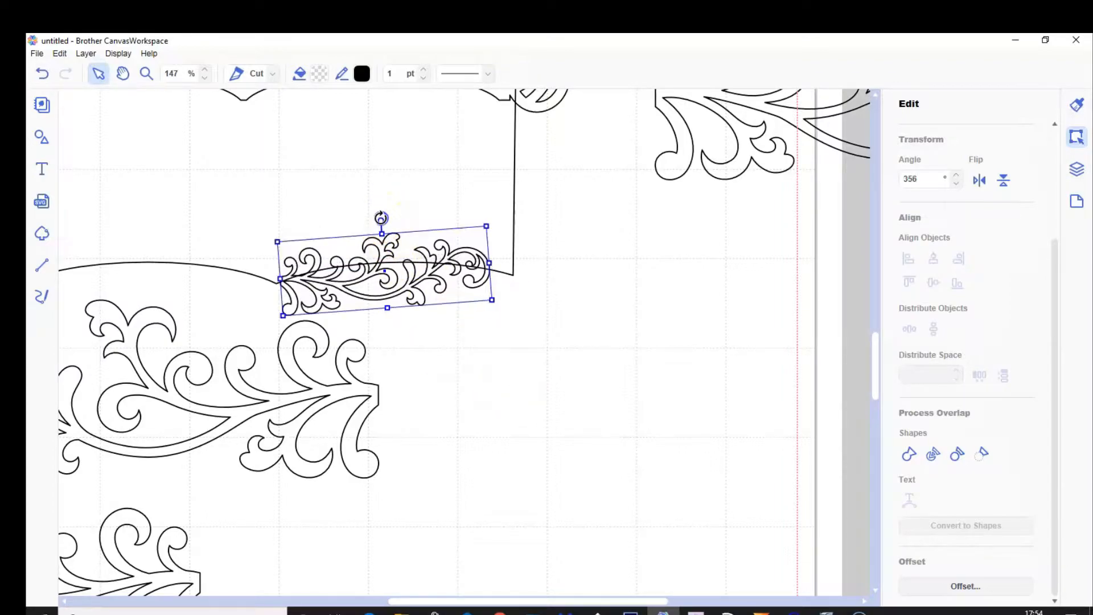
pyautogui.moveTo(398, 295); pyautogui.dragTo(400, 286)
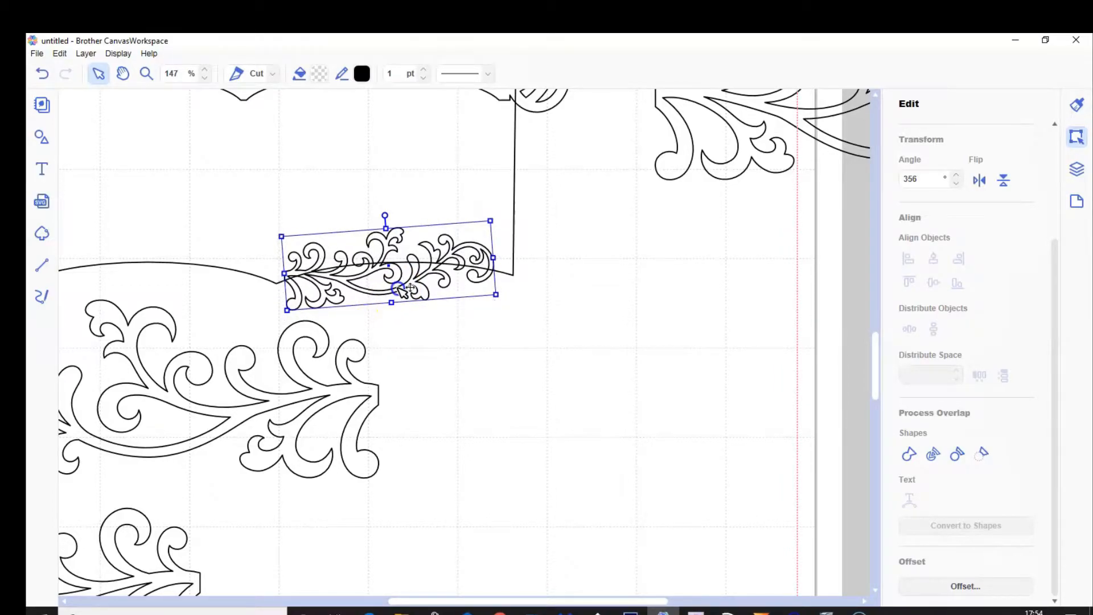
pyautogui.moveTo(402, 289); pyautogui.dragTo(401, 287)
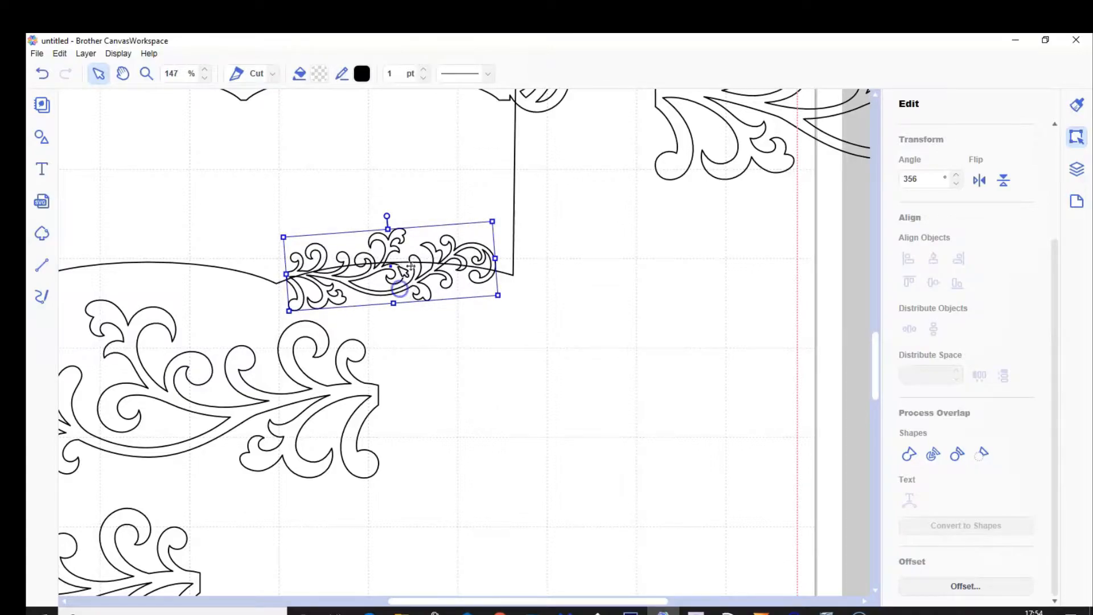
pyautogui.moveTo(388, 214); pyautogui.dragTo(386, 213)
pyautogui.click(443, 378)
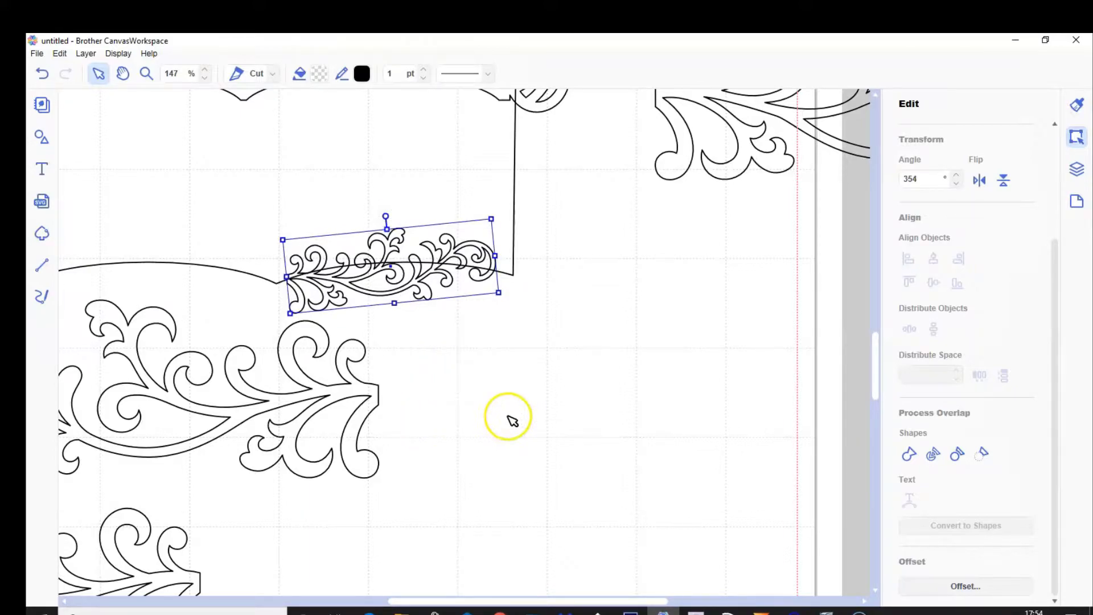
# Clear the large scroll away, duplicate the small scroll, flip the copy horizontally and place it on the bottom edge's left half
pyautogui.moveTo(191, 328); pyautogui.dragTo(666, 432)
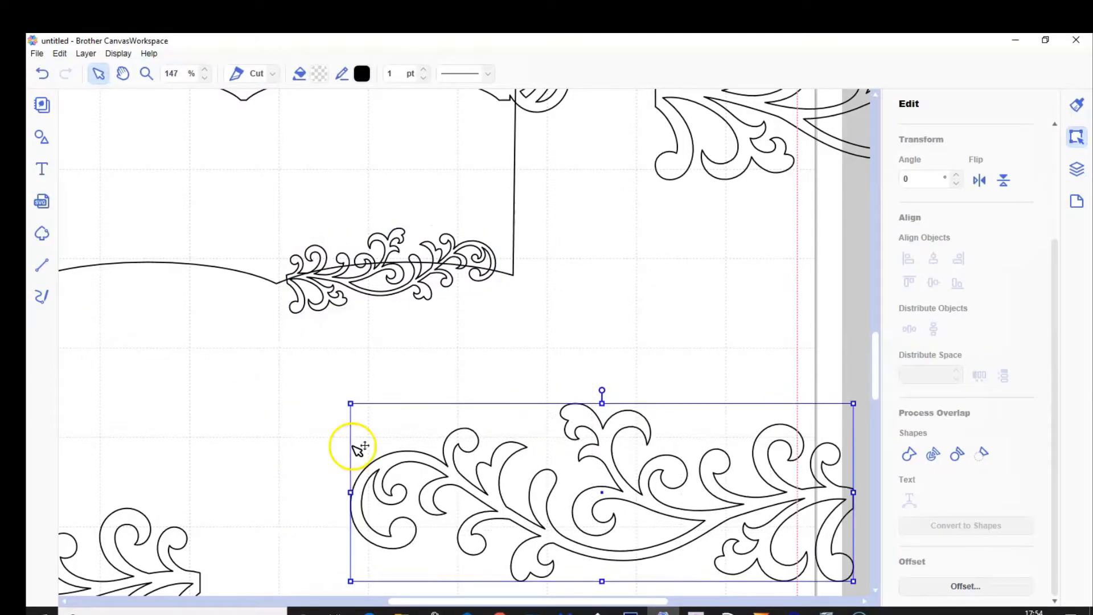
pyautogui.click(393, 235)
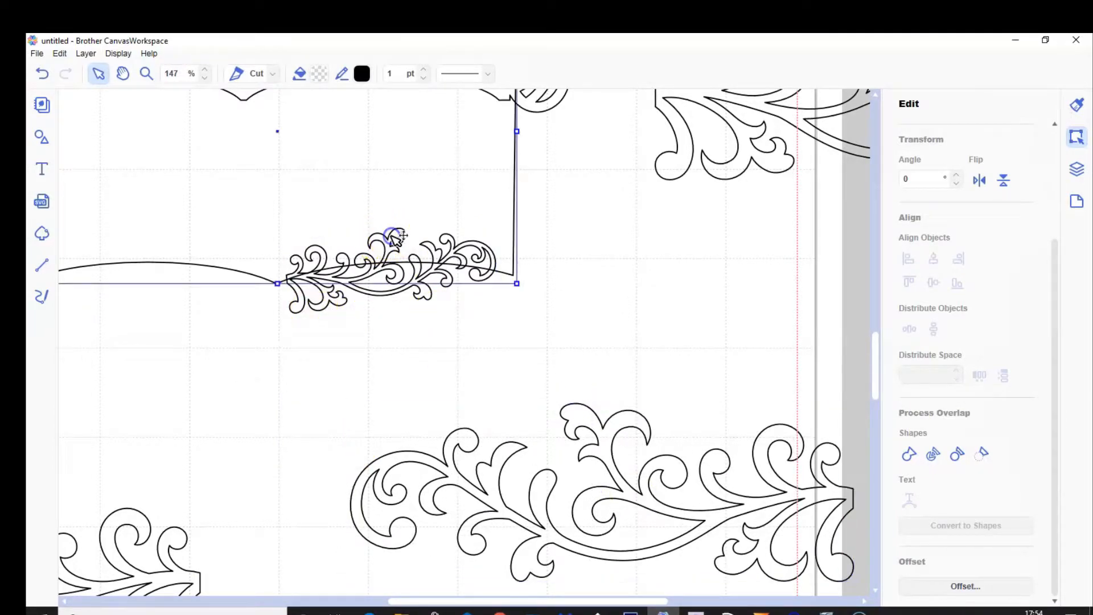
pyautogui.click(385, 291)
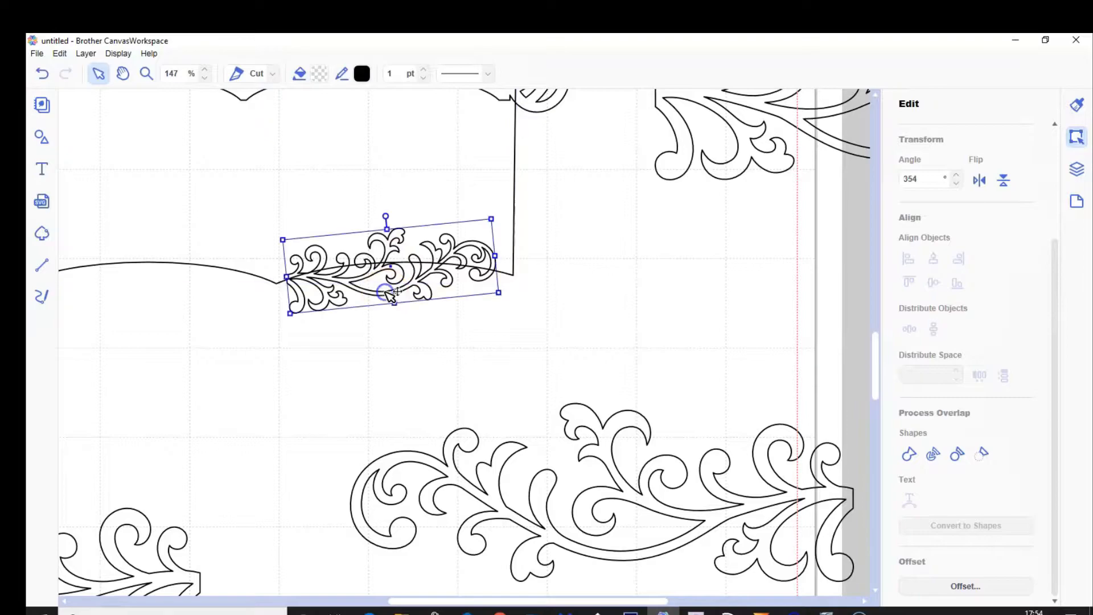
pyautogui.click(85, 54)
pyautogui.click(102, 75)
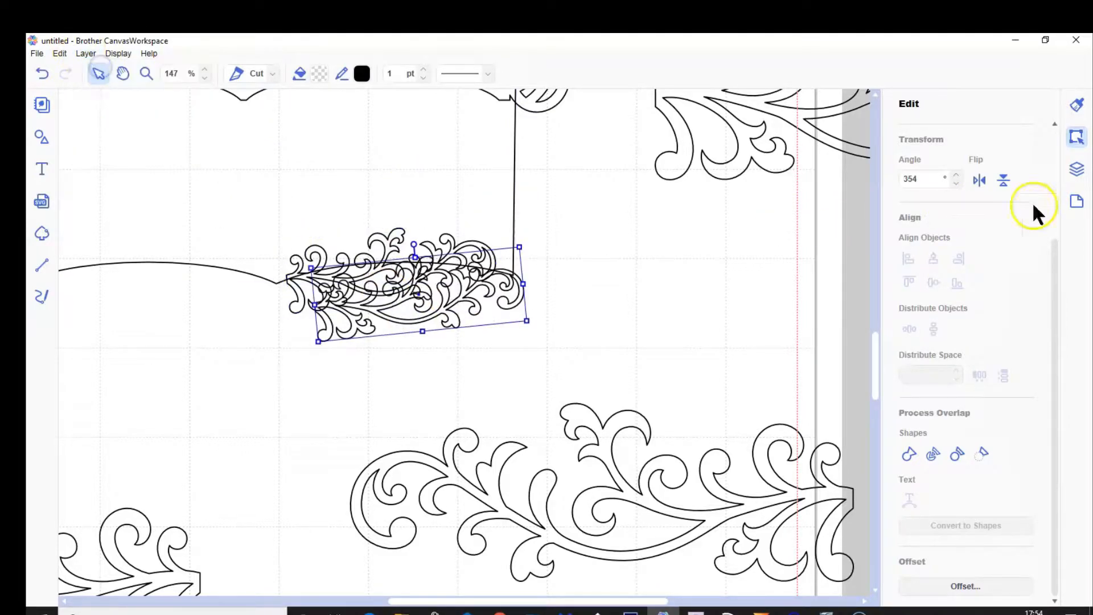
pyautogui.click(980, 180)
pyautogui.moveTo(435, 325); pyautogui.dragTo(195, 295)
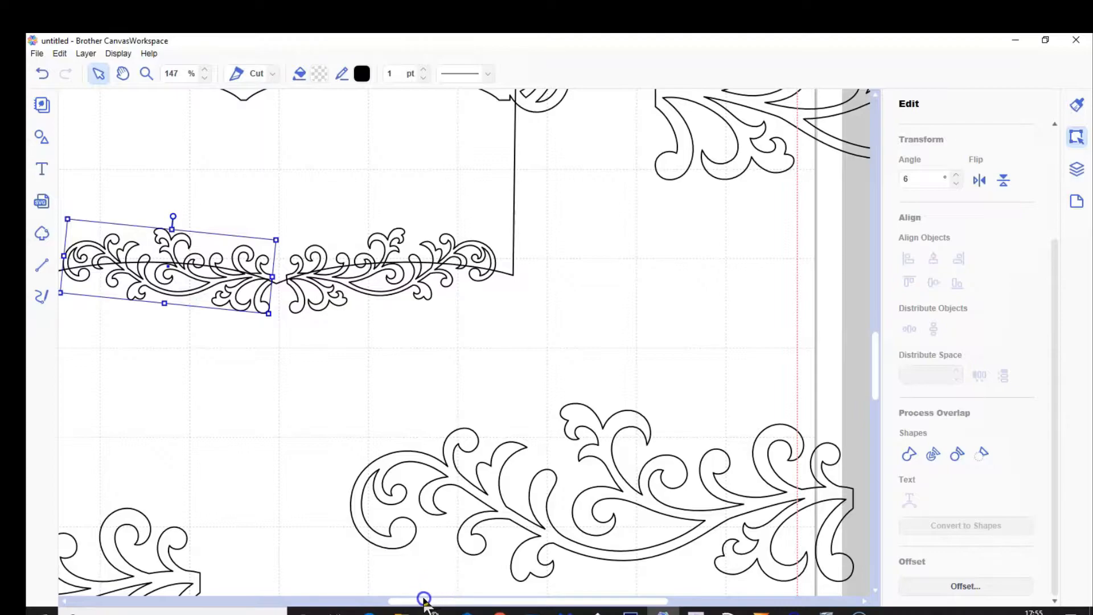
# Nudge both small scrolls so they sit symmetrically about the centre point of the panel's bottom edge
pyautogui.moveTo(445, 602); pyautogui.dragTo(414, 599)
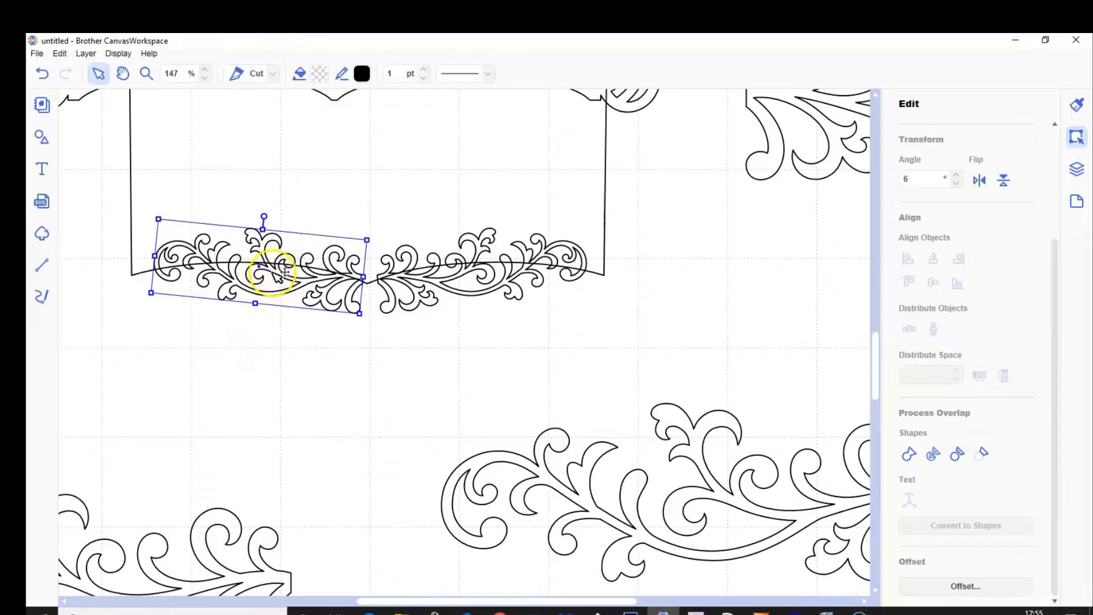
pyautogui.moveTo(277, 273); pyautogui.dragTo(273, 271)
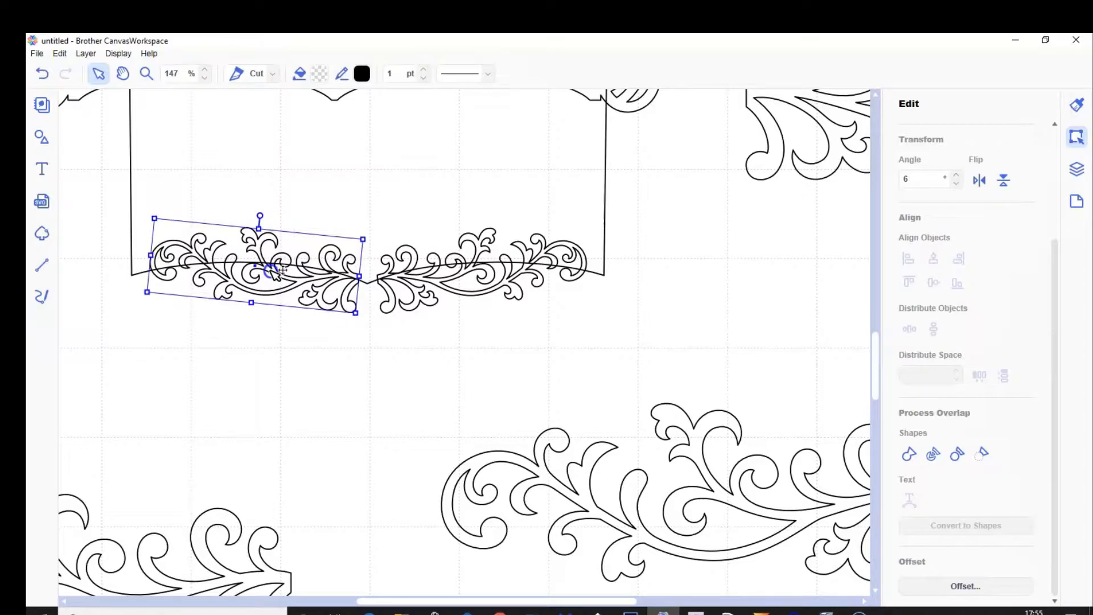
pyautogui.click(436, 280)
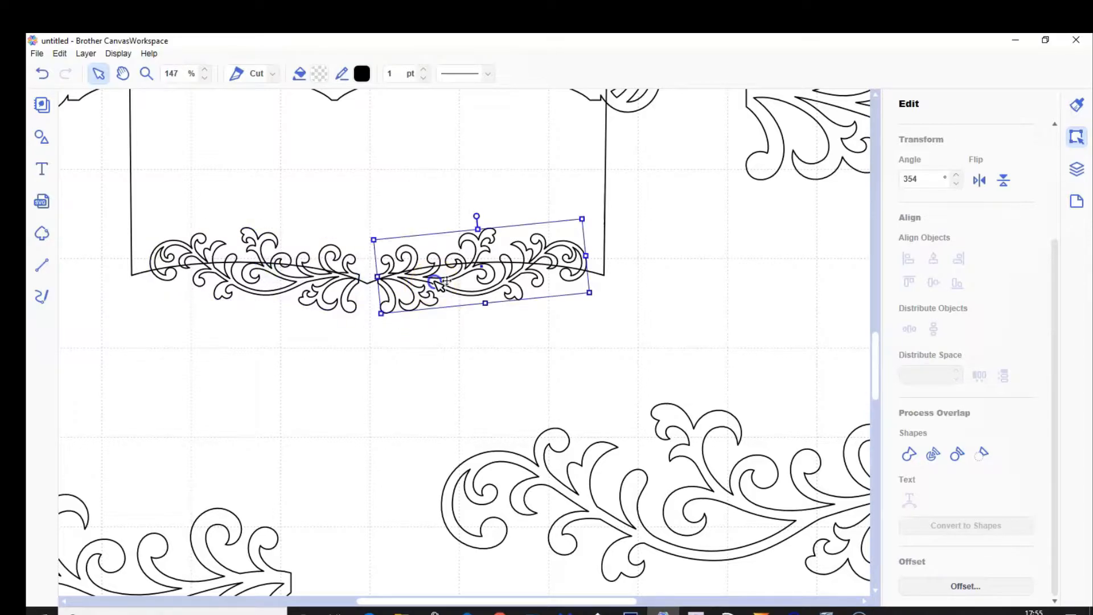
pyautogui.moveTo(436, 281); pyautogui.dragTo(434, 278)
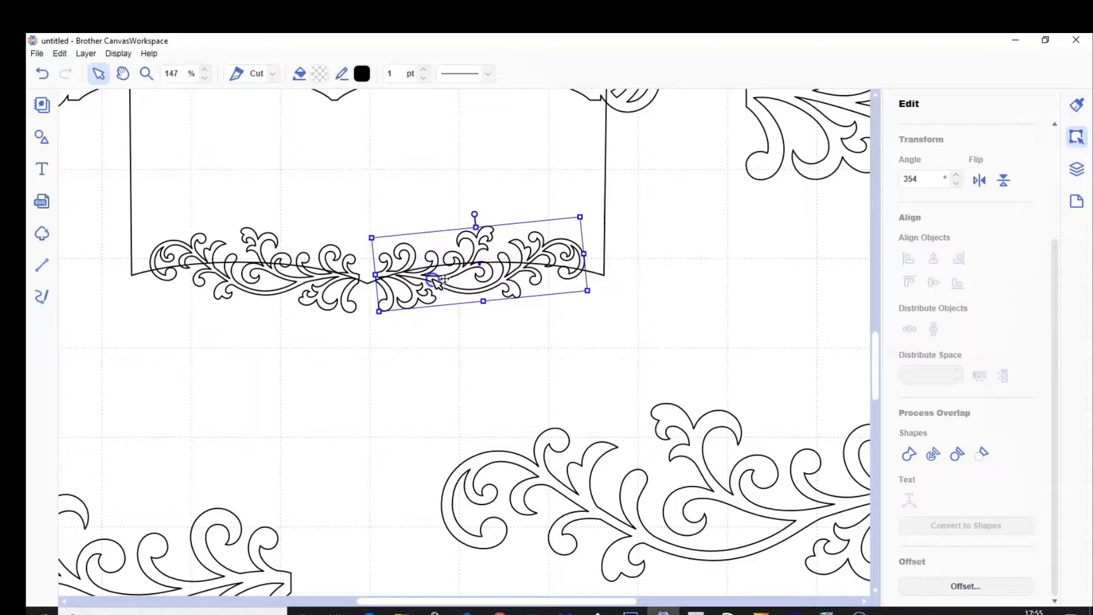
pyautogui.click(405, 360)
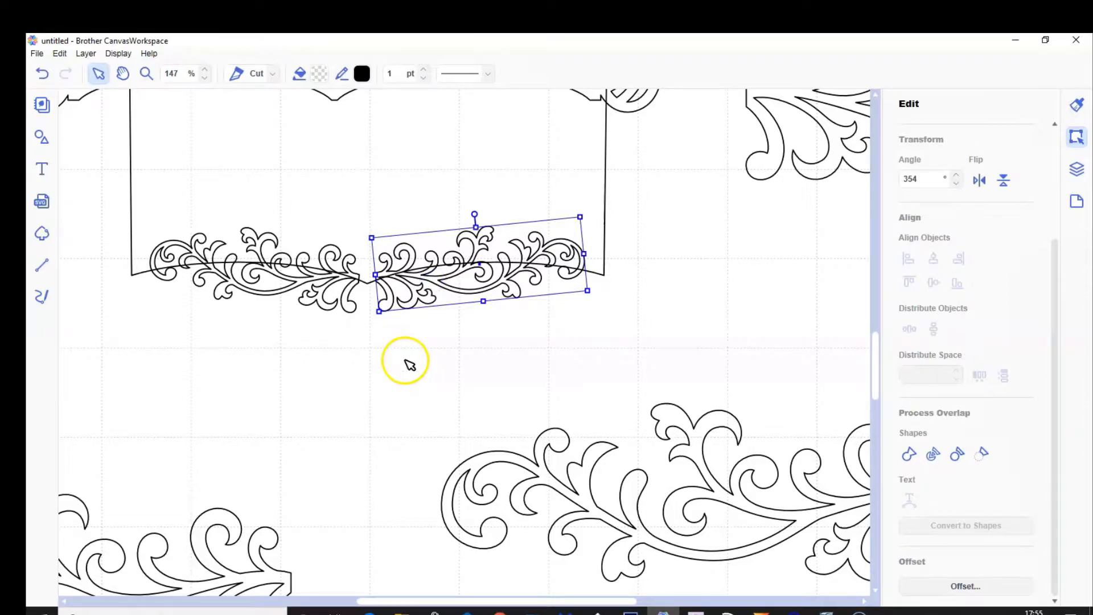
pyautogui.click(407, 362)
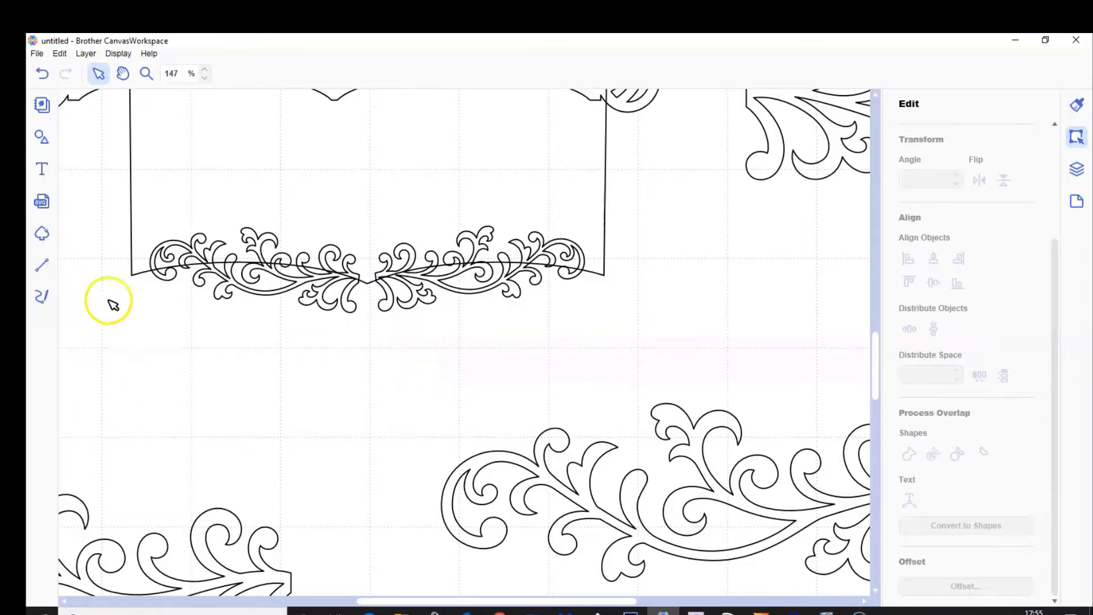
# Weld the two small scrolls to the panel and shift the merged shape down away from the label
pyautogui.moveTo(116, 240); pyautogui.dragTo(598, 334)
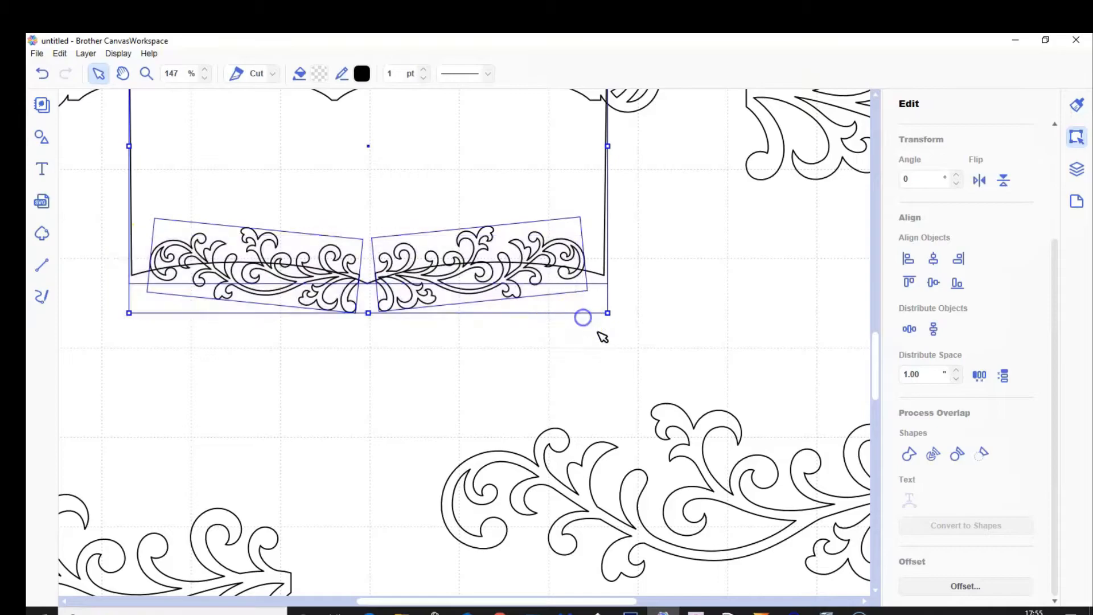
pyautogui.click(906, 453)
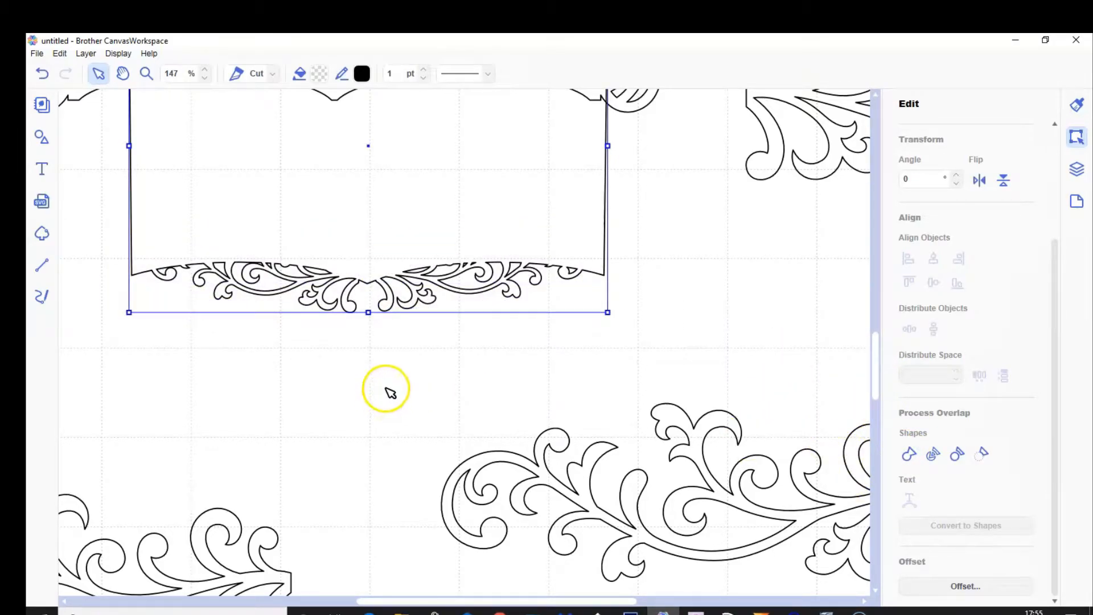
pyautogui.scroll(2, 388, 391)
pyautogui.scroll(1, 393, 387)
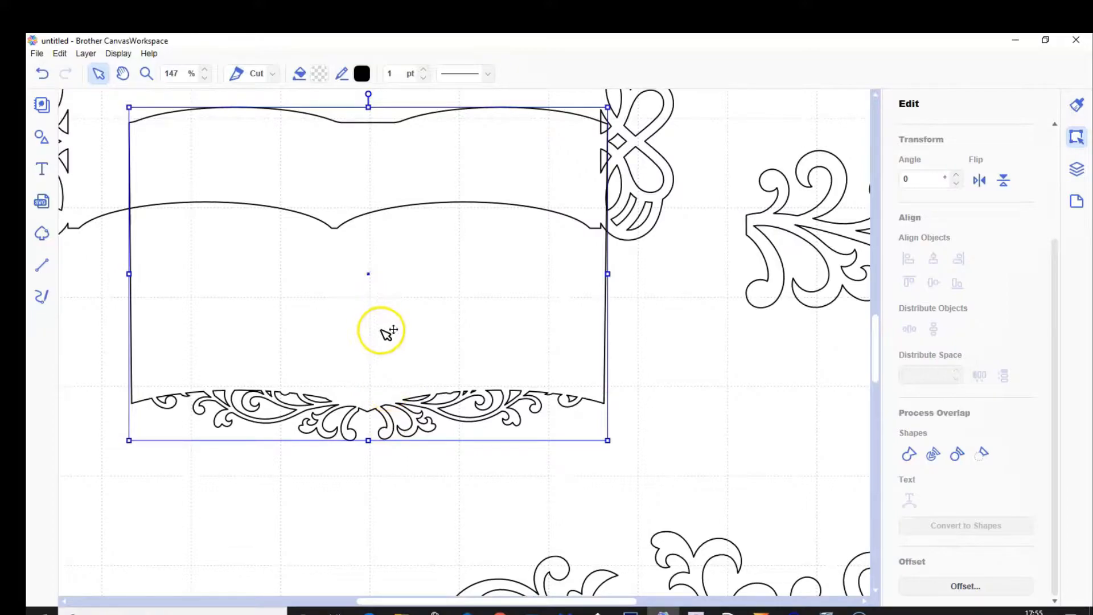
pyautogui.moveTo(398, 320); pyautogui.dragTo(409, 420)
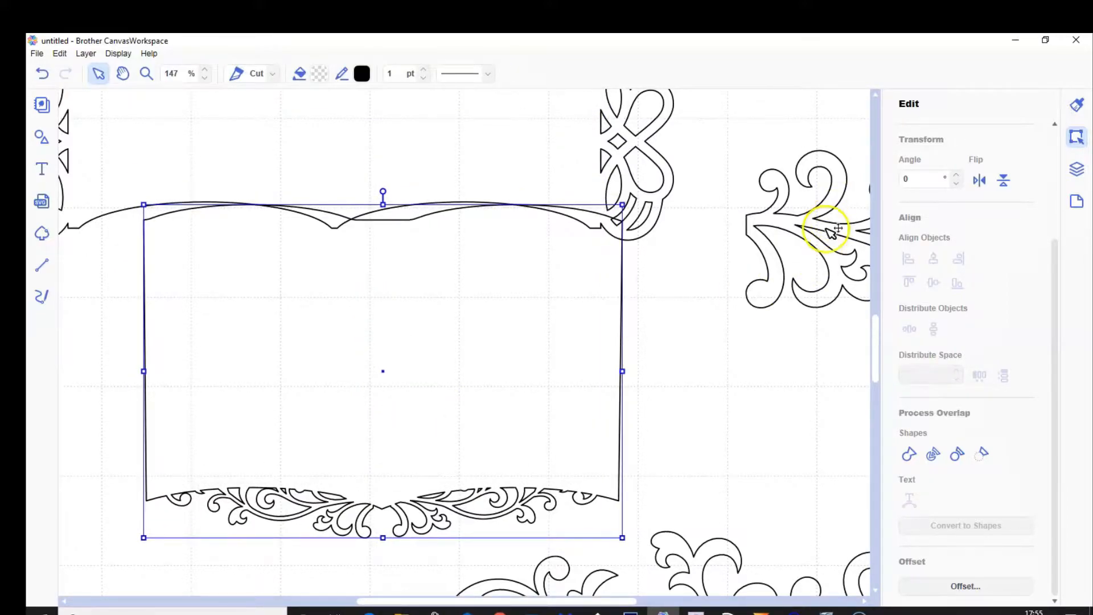
# Flip the spare right-hand scroll vertically, shrink it and move it near the top edge of the merged panel
pyautogui.moveTo(824, 227); pyautogui.dragTo(325, 324)
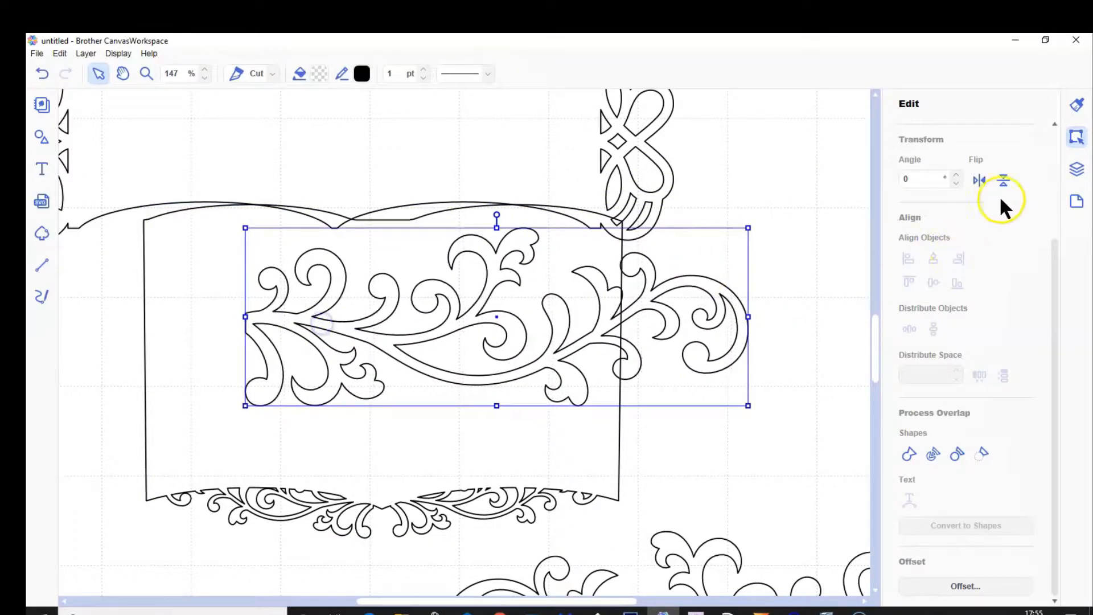
pyautogui.click(1003, 180)
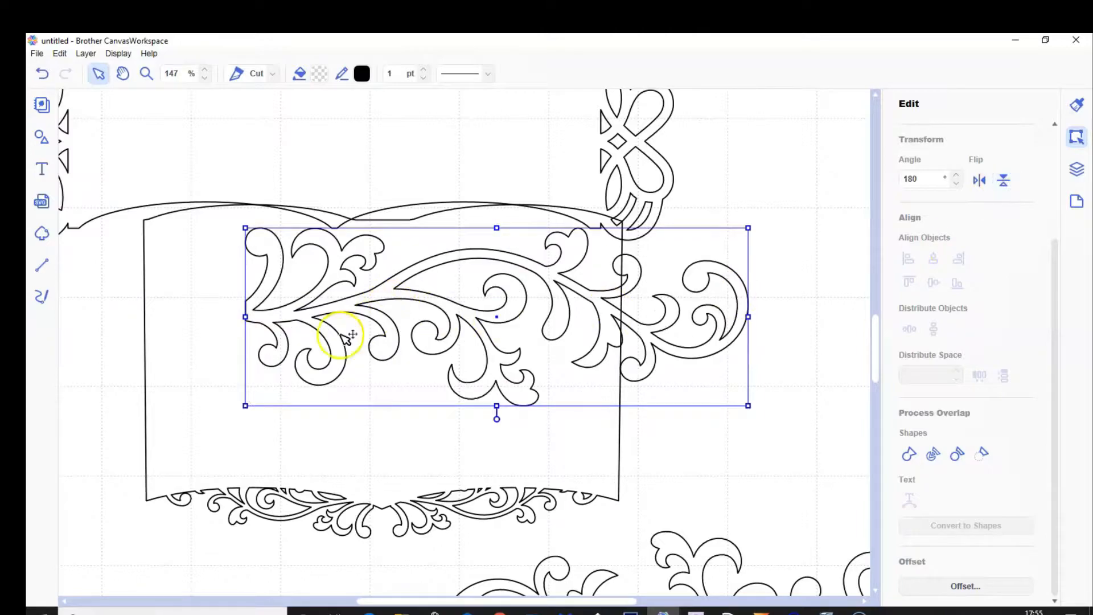
pyautogui.moveTo(246, 227); pyautogui.dragTo(564, 370)
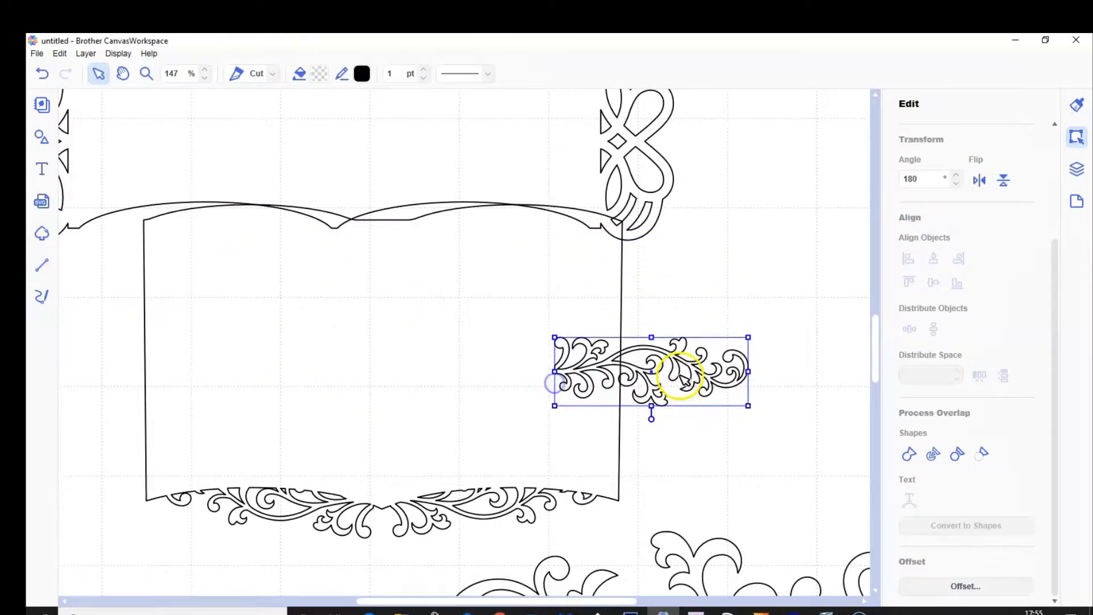
pyautogui.moveTo(684, 373); pyautogui.dragTo(519, 260)
# Lower the merged panel clear of the label, place the flipped scroll over its top edge's right half and rotate it to 174°
pyautogui.moveTo(361, 432); pyautogui.dragTo(374, 515)
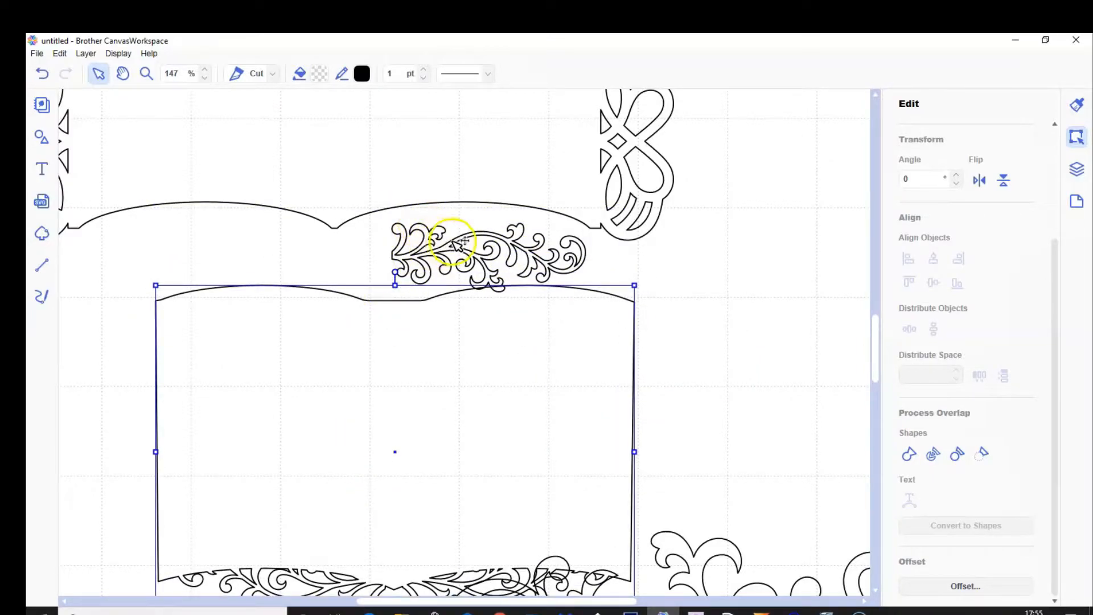
pyautogui.moveTo(460, 249); pyautogui.dragTo(486, 280)
pyautogui.moveTo(524, 336); pyautogui.dragTo(529, 337)
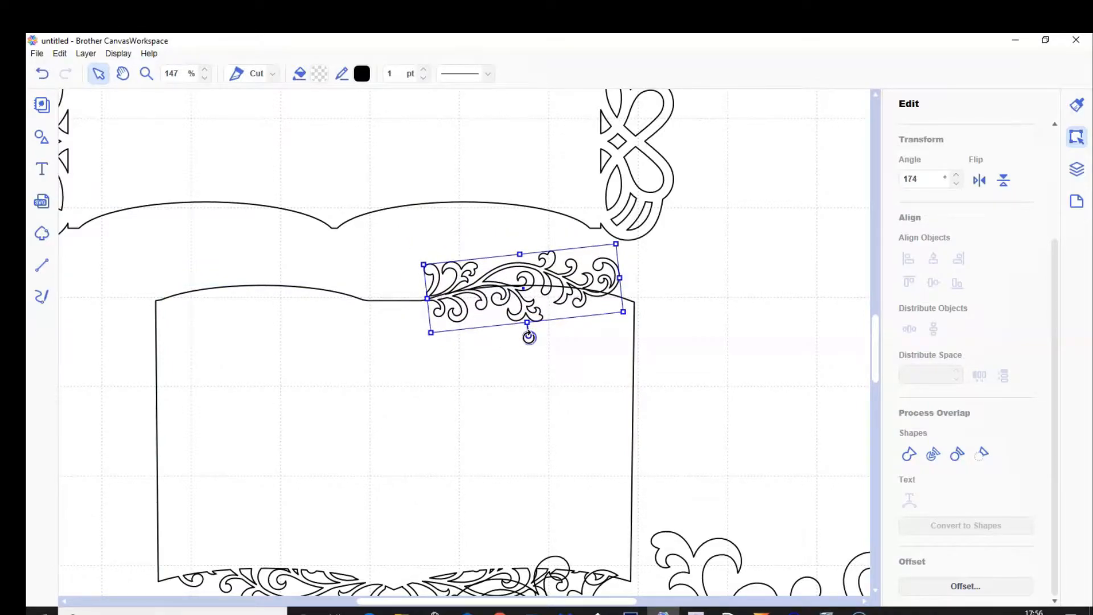
# Fine-tune the flipped scroll's position over the right half of the panel's top edge and rotate it to 173°
pyautogui.moveTo(550, 262); pyautogui.dragTo(553, 264)
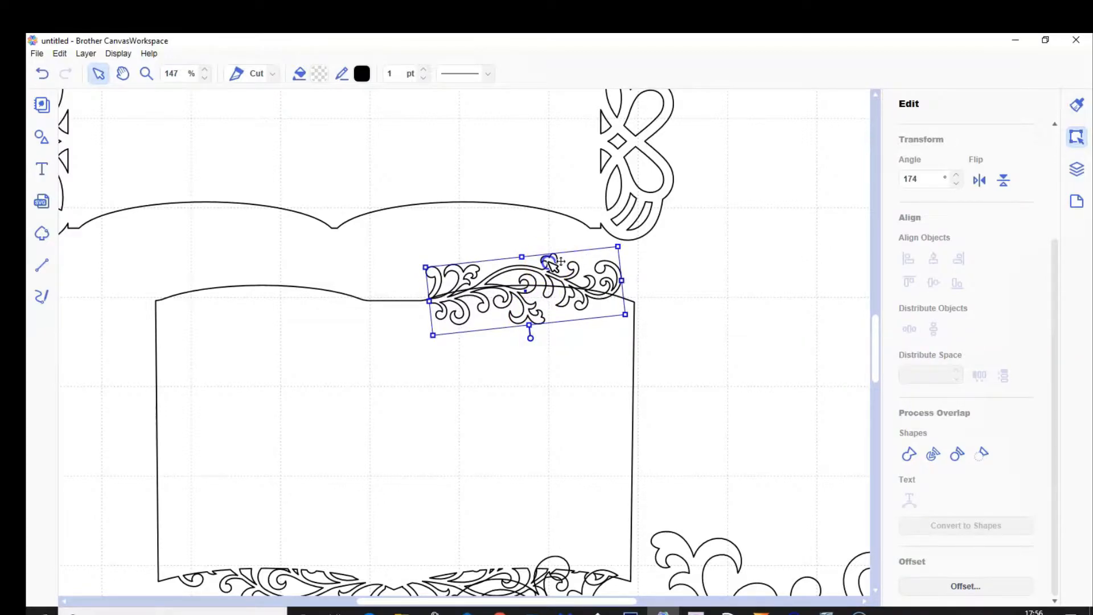
pyautogui.click(531, 339)
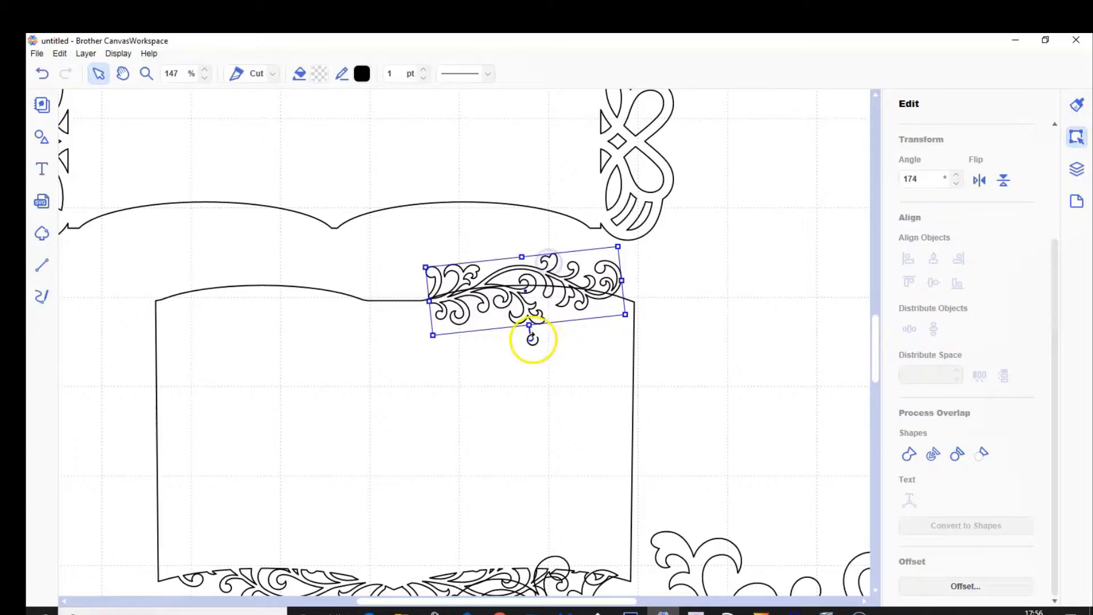
pyautogui.moveTo(531, 339); pyautogui.dragTo(530, 340)
pyautogui.click(672, 348)
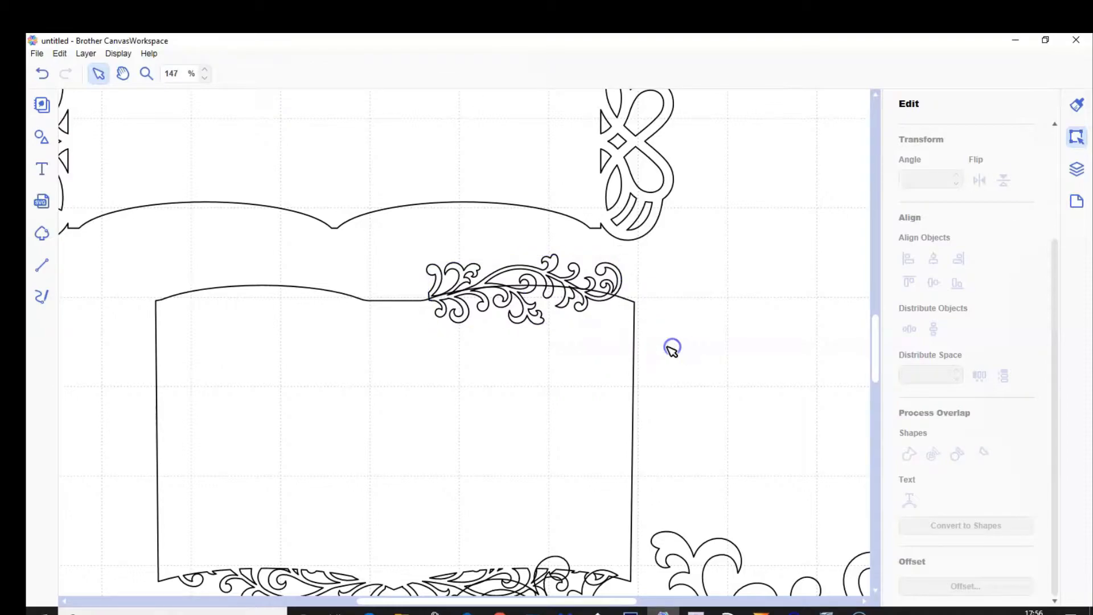
pyautogui.click(442, 290)
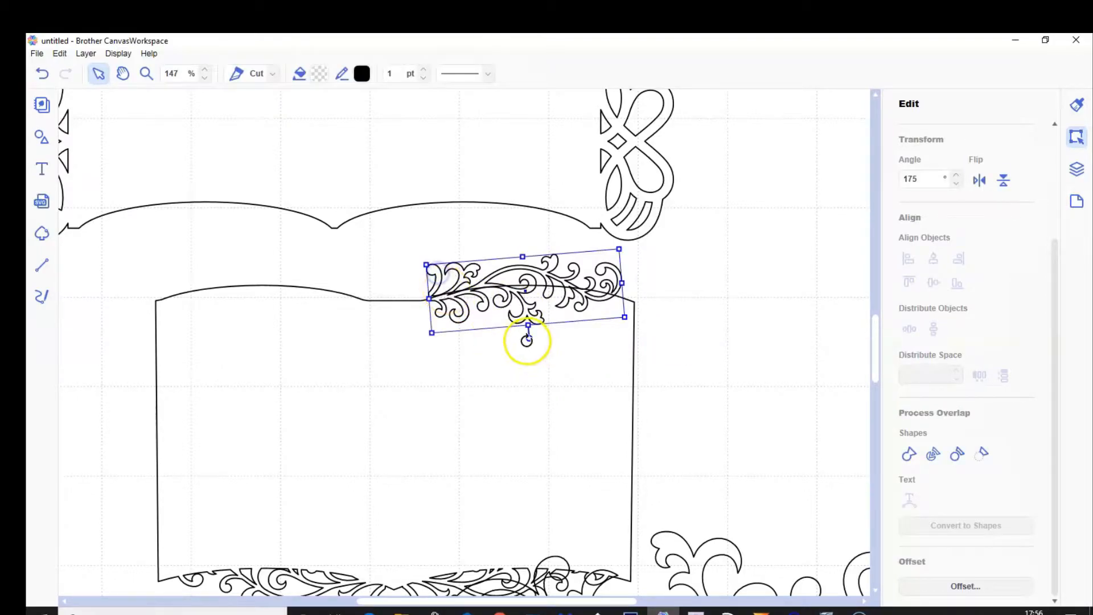
pyautogui.moveTo(532, 339); pyautogui.dragTo(531, 337)
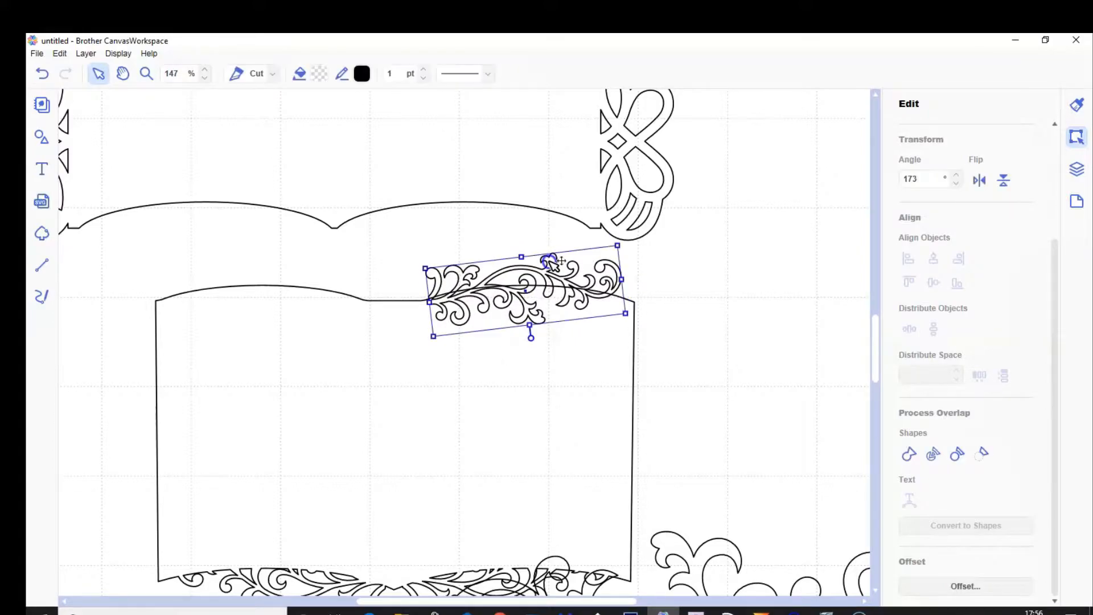
# Duplicate the top-edge scroll, flip the copy horizontally and place it symmetrically over the left half of the panel's top edge
pyautogui.click(86, 53)
pyautogui.click(108, 71)
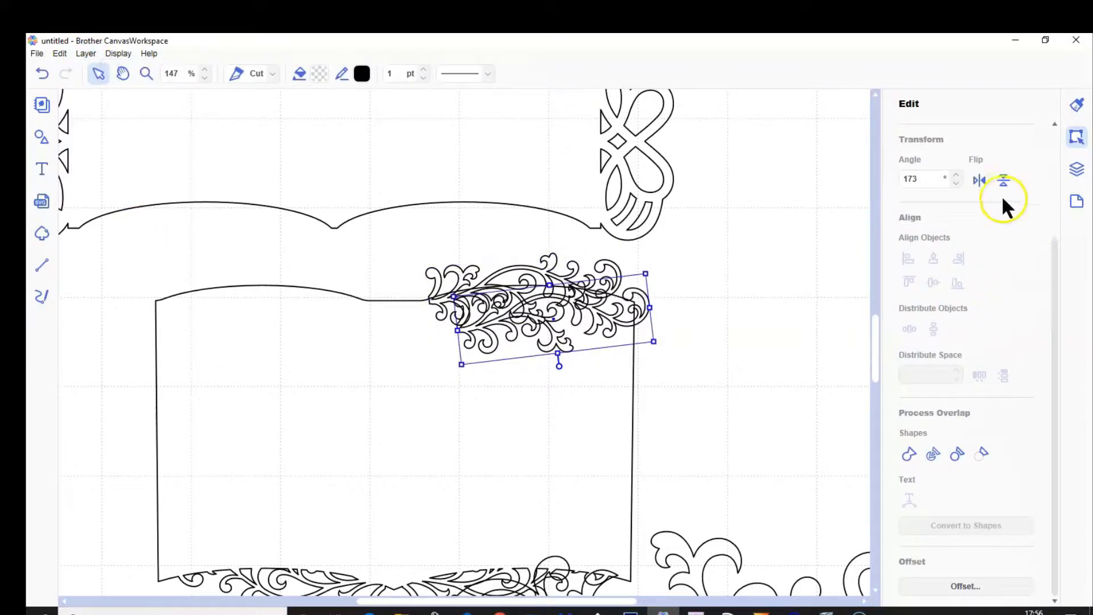
pyautogui.click(979, 180)
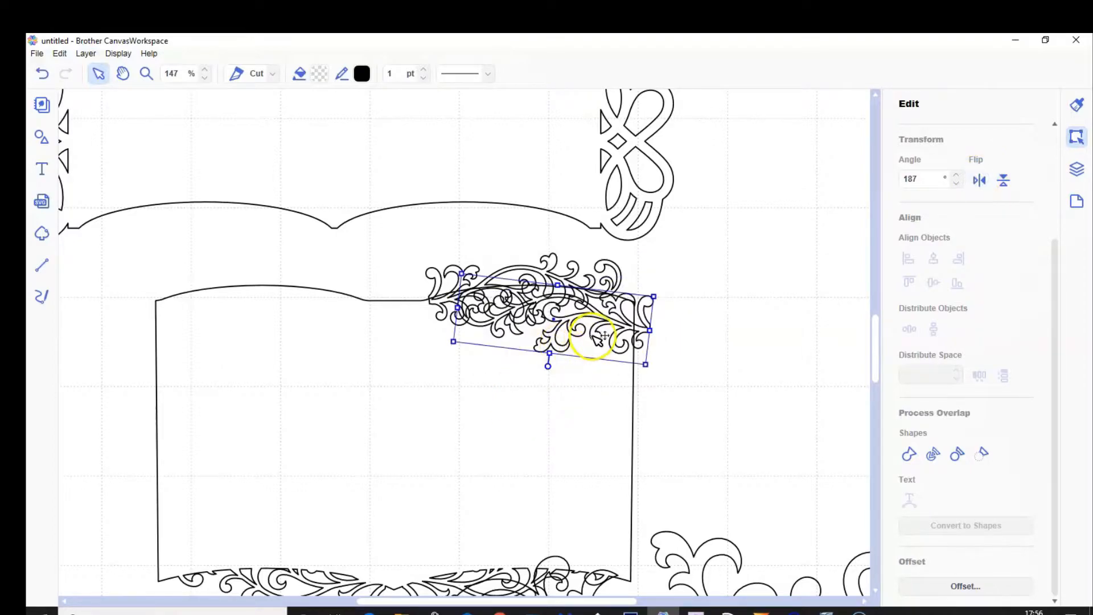
pyautogui.moveTo(591, 341); pyautogui.dragTo(524, 343)
pyautogui.moveTo(337, 304); pyautogui.dragTo(308, 309)
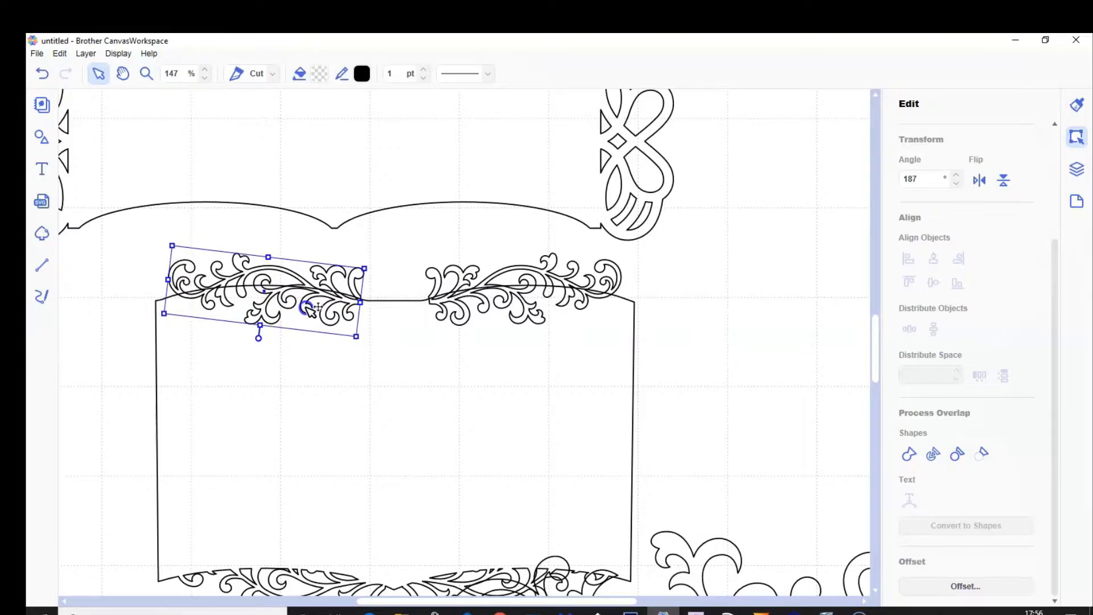
pyautogui.moveTo(308, 309); pyautogui.dragTo(307, 310)
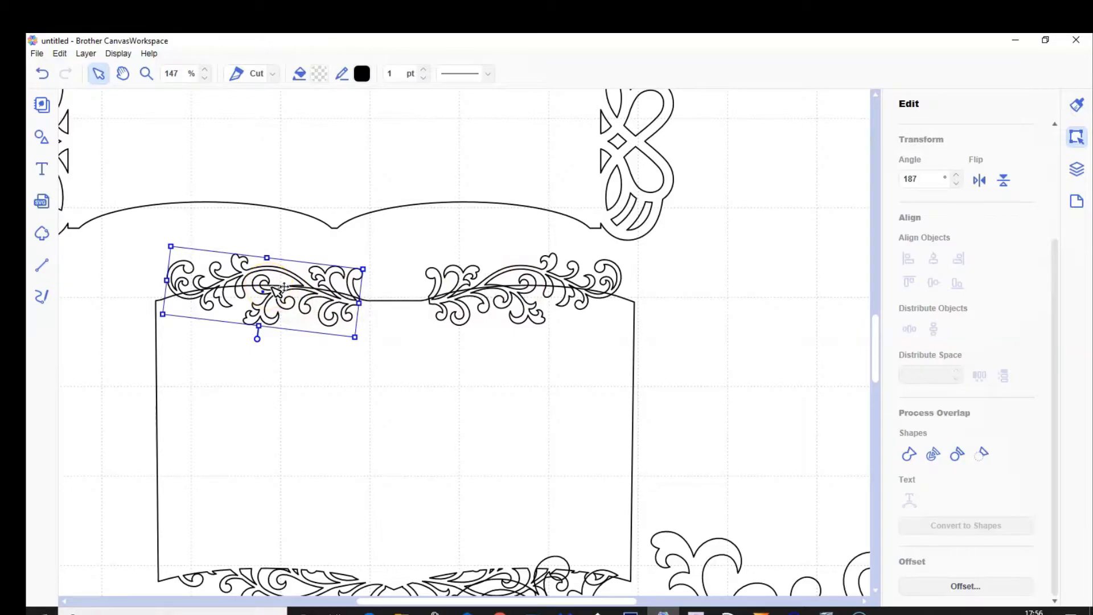
# Weld the two top-edge scrolls to the panel and move the merged panel up over the label
pyautogui.moveTo(126, 259); pyautogui.dragTo(650, 401)
pyautogui.click(909, 454)
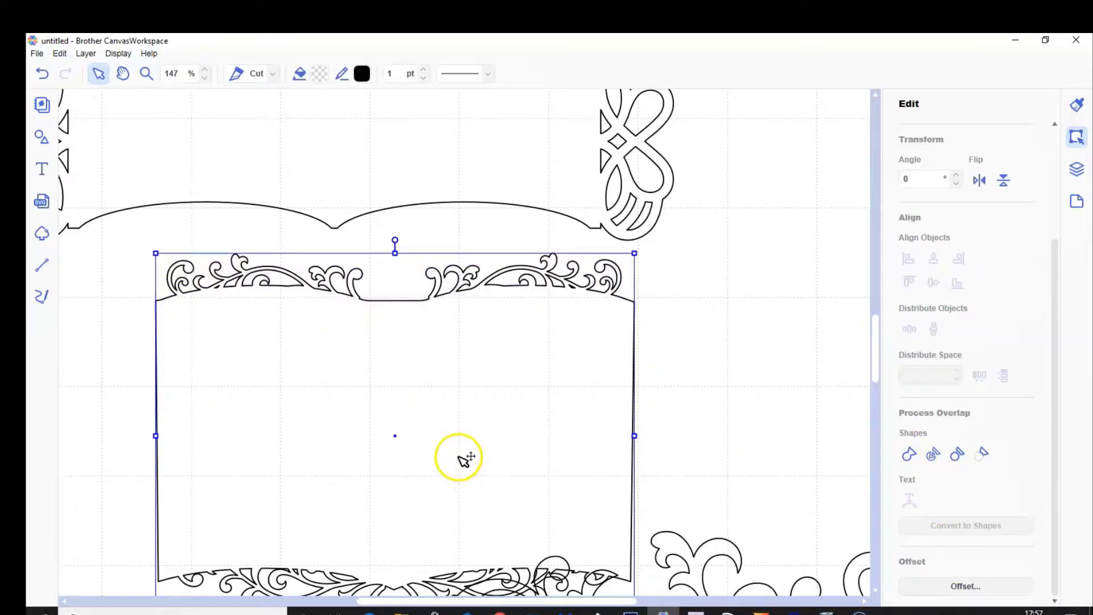
pyautogui.moveTo(409, 476); pyautogui.dragTo(357, 315)
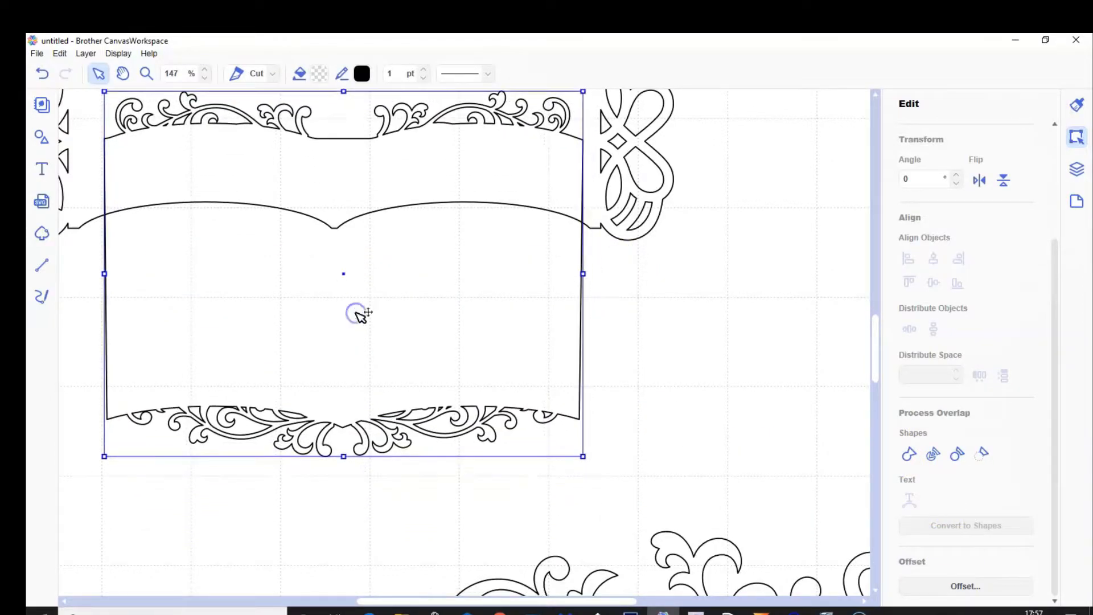
# Fit the ornamented panel inside the label's frame, place the spare plain panel within it and dismiss the system error dialog
pyautogui.click(109, 54)
pyautogui.click(145, 98)
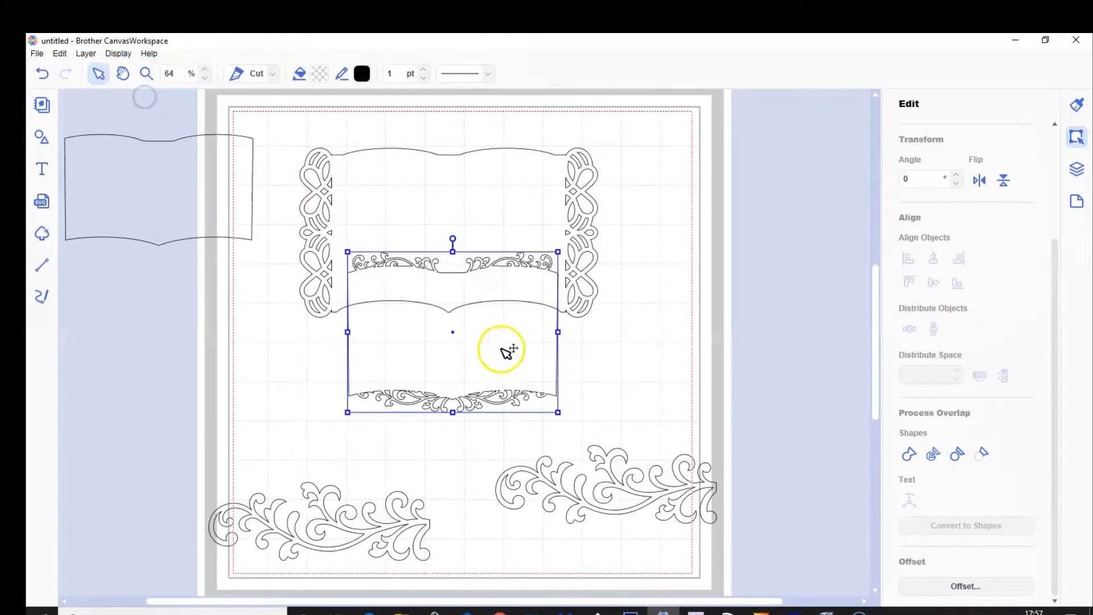
pyautogui.moveTo(461, 383); pyautogui.dragTo(462, 278)
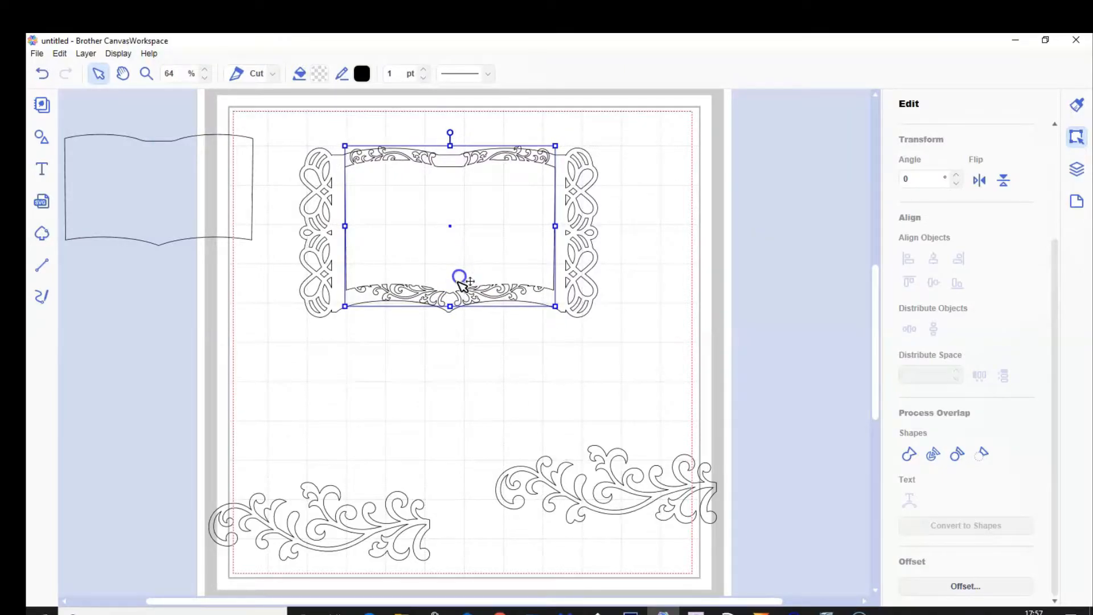
pyautogui.moveTo(171, 195); pyautogui.dragTo(463, 233)
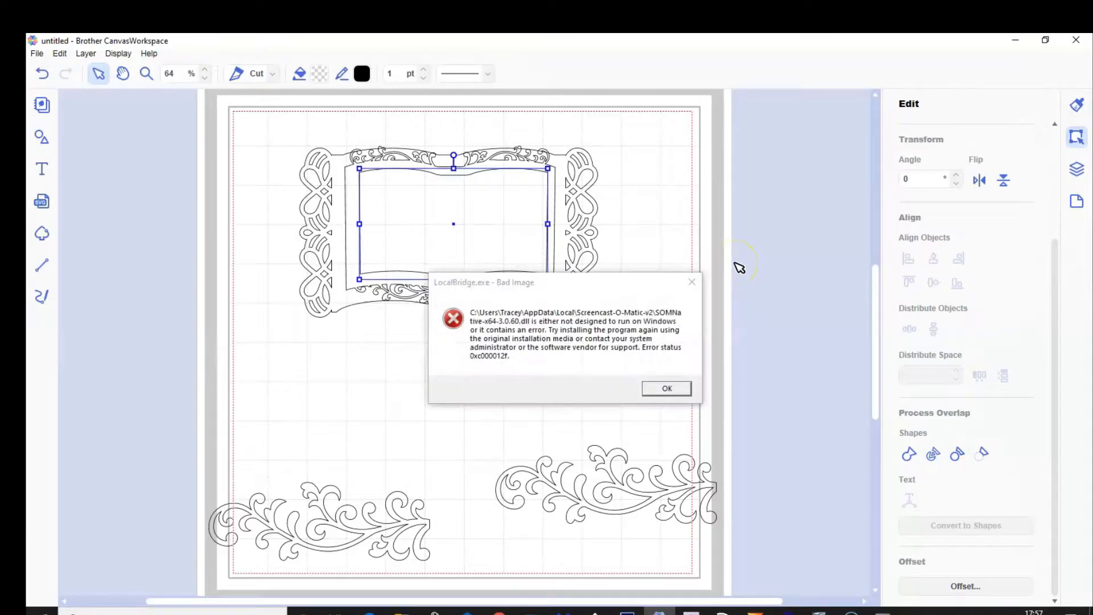
pyautogui.click(674, 391)
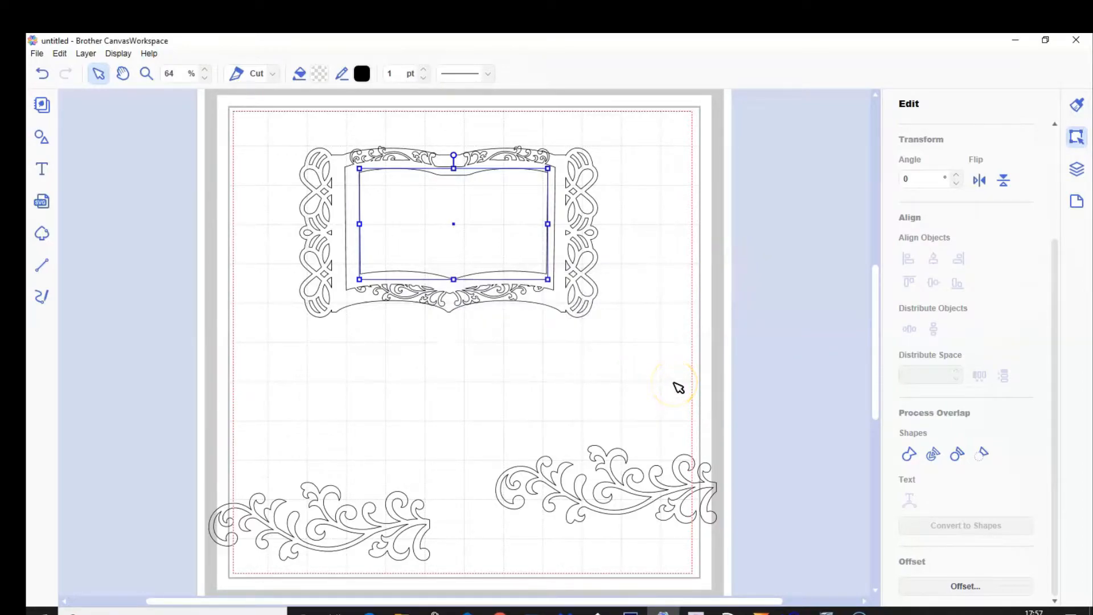